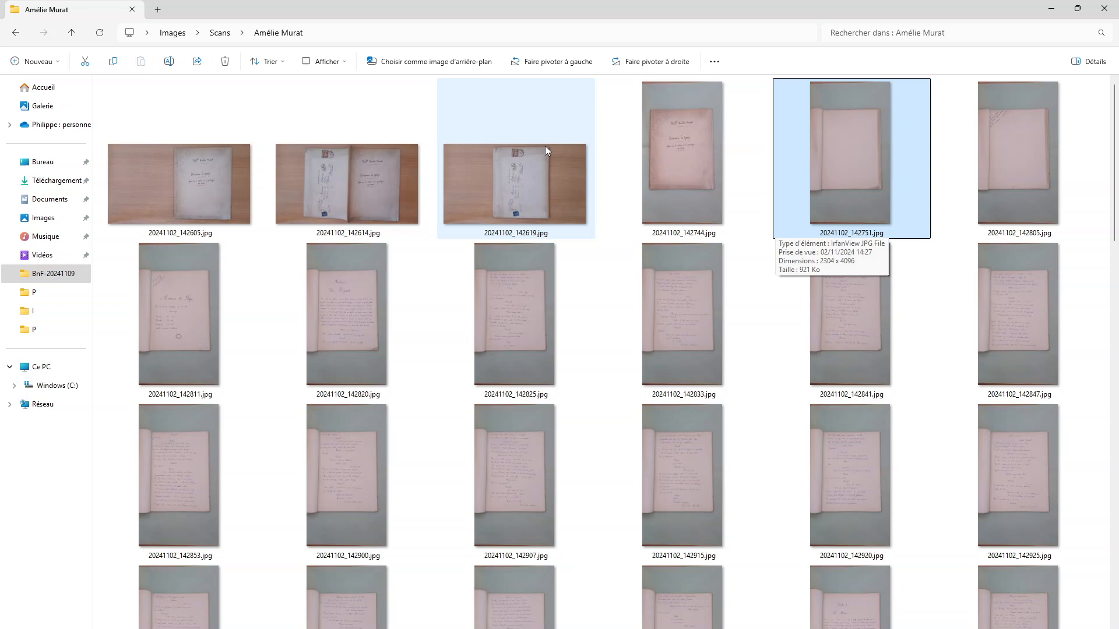
key(Left)
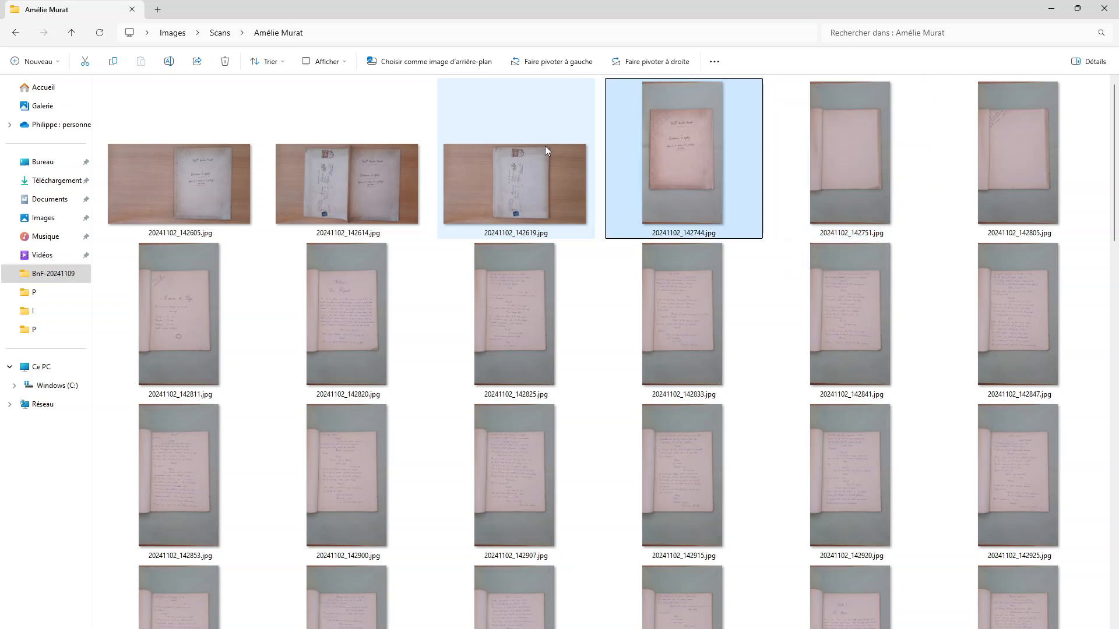
key(Return)
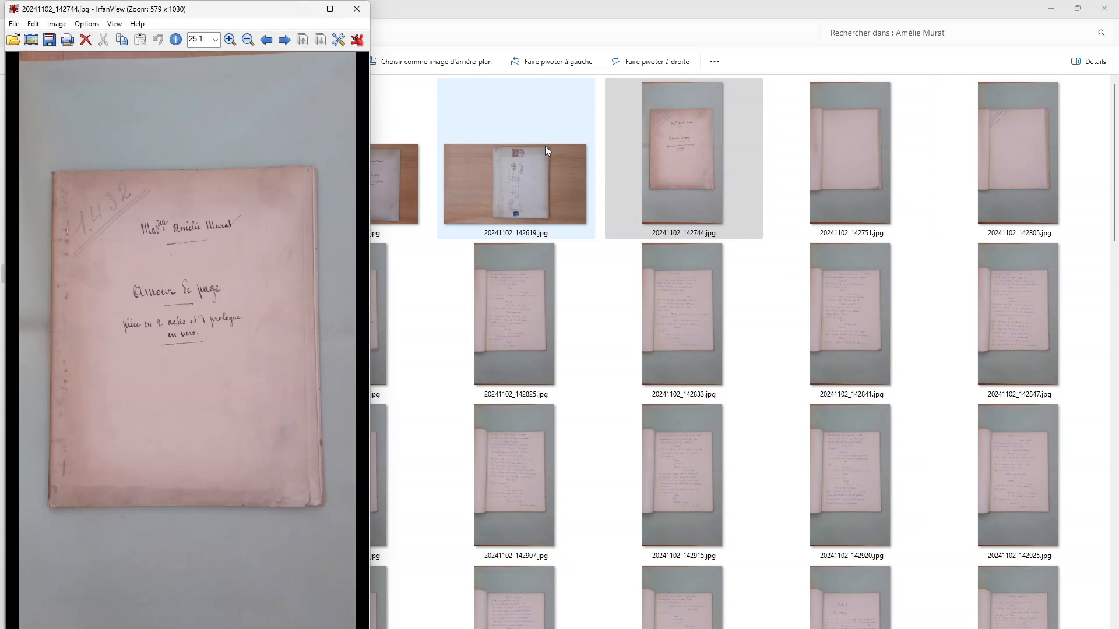
key(Right)
key(Escape)
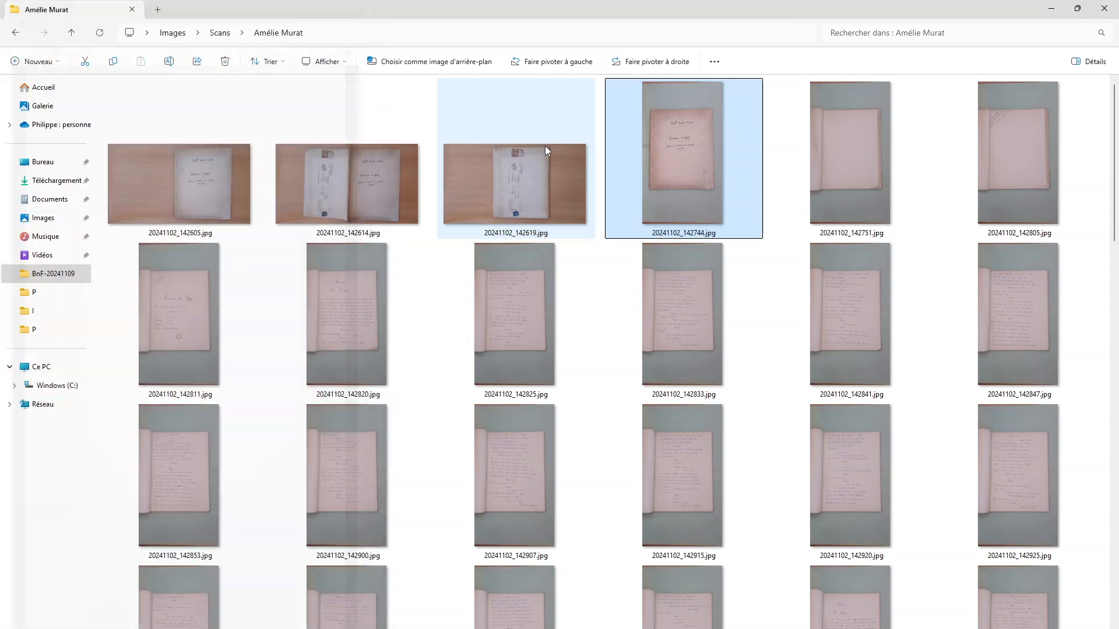
- Open the manuscript cover photo 20241102_142744.jpg with XnView MP
right_click(660, 142)
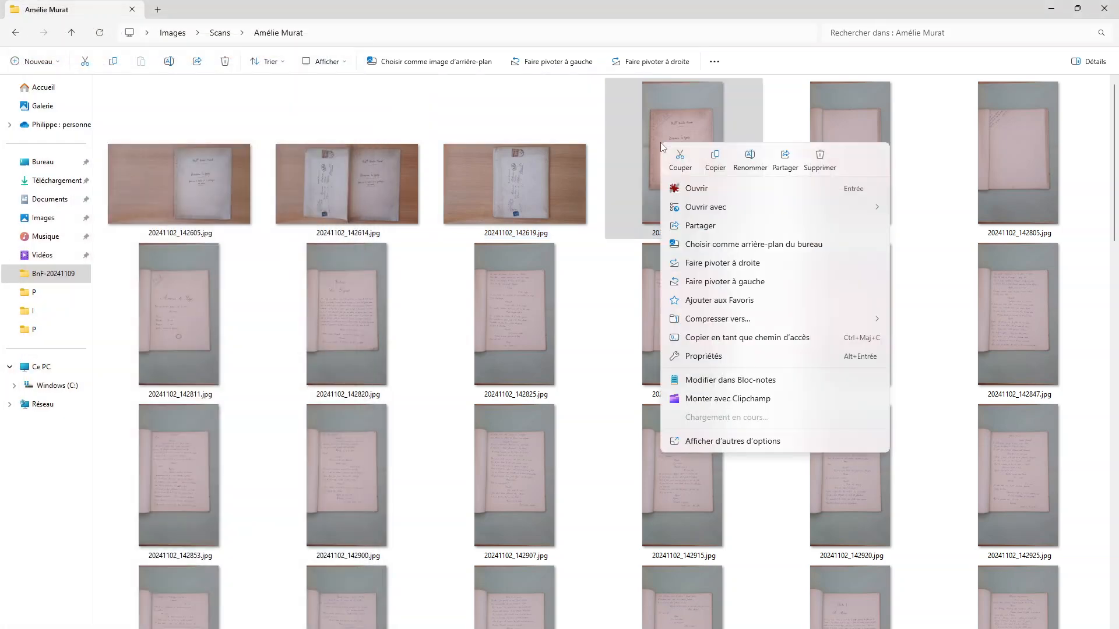
mouse_move(787, 206)
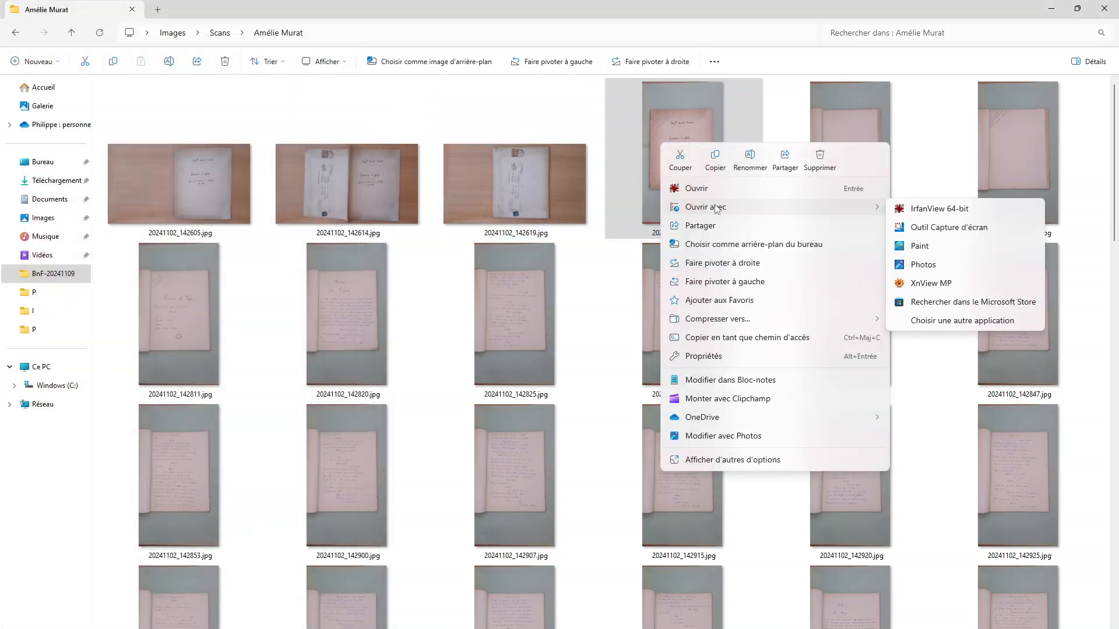
click(923, 284)
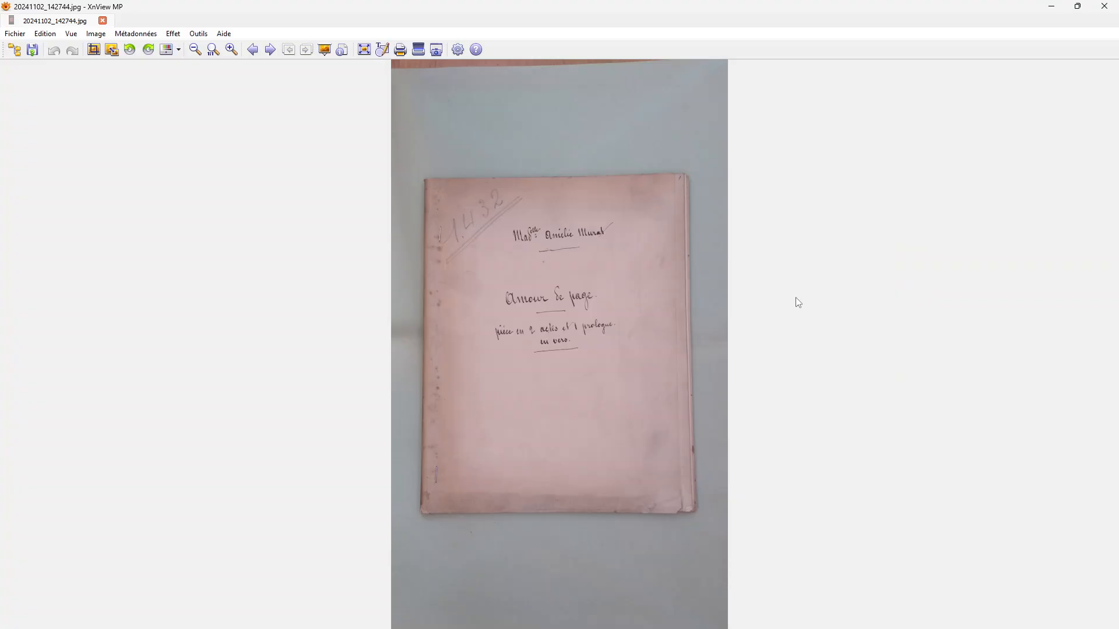
- Look through the manuscript photos one after another, from the cover to the last image in the folder
scroll(798, 302, down, 1)
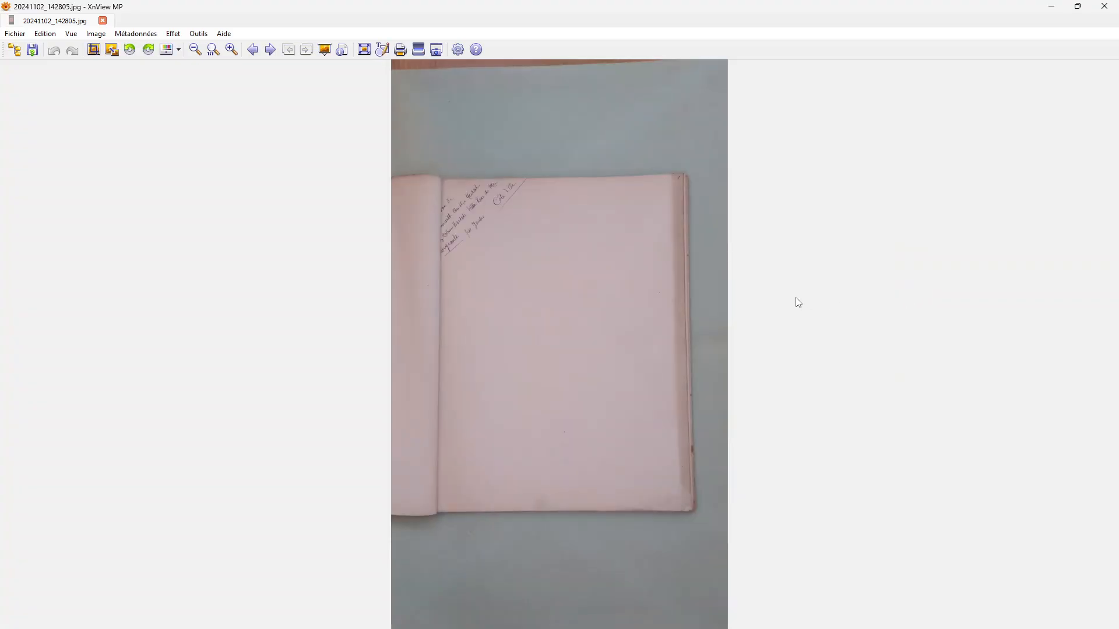
scroll(798, 302, down, 2)
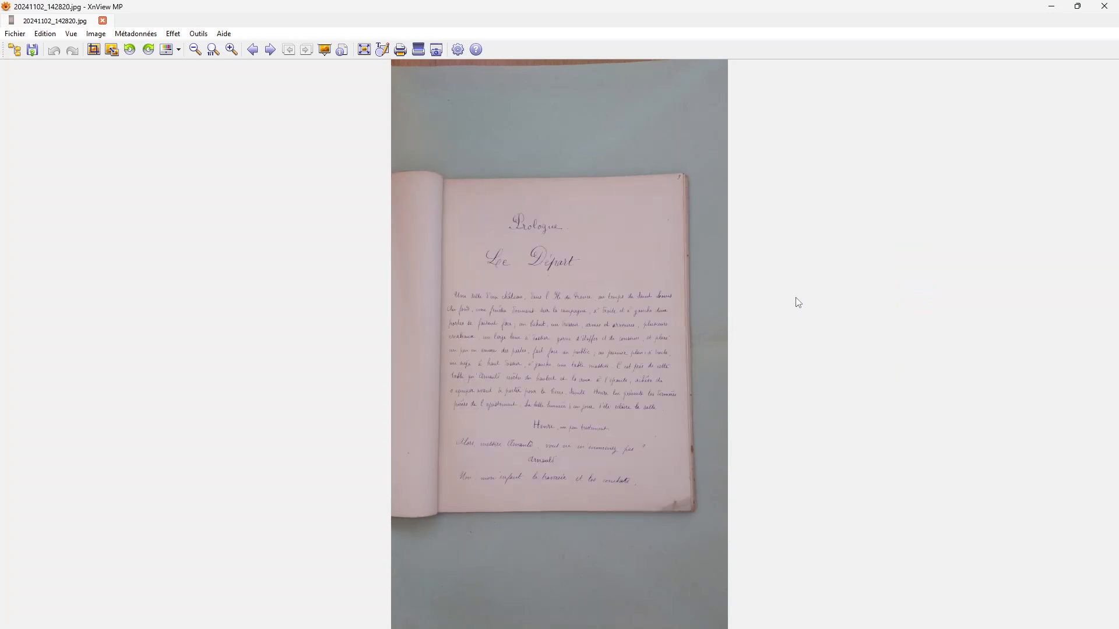
scroll(797, 302, down, 1)
scroll(797, 302, down, 2)
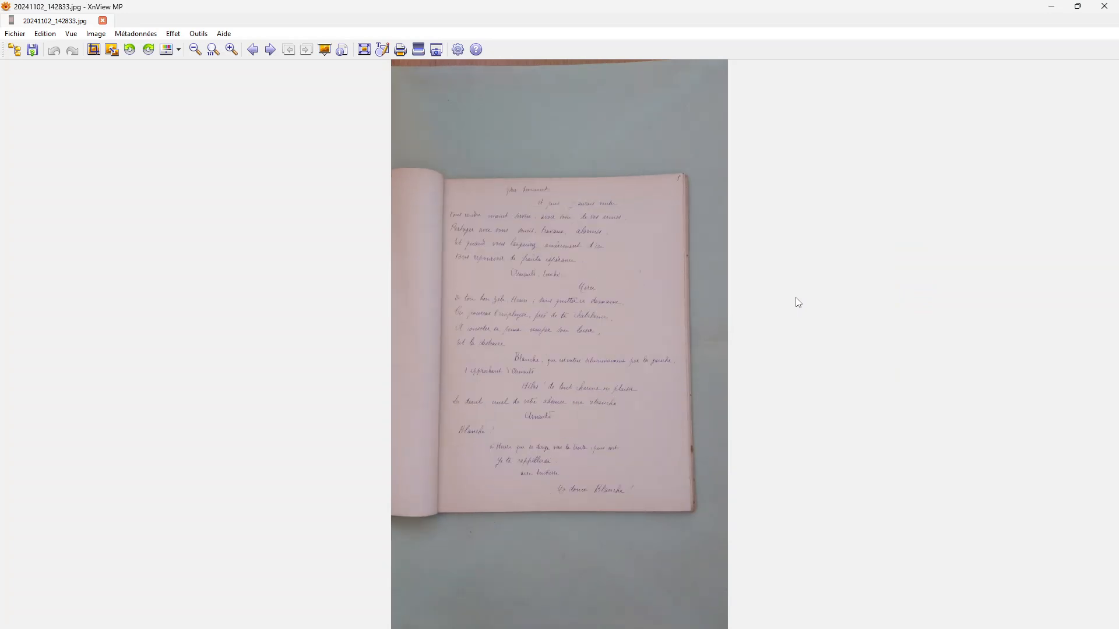
scroll(797, 302, down, 1)
scroll(798, 302, down, 1)
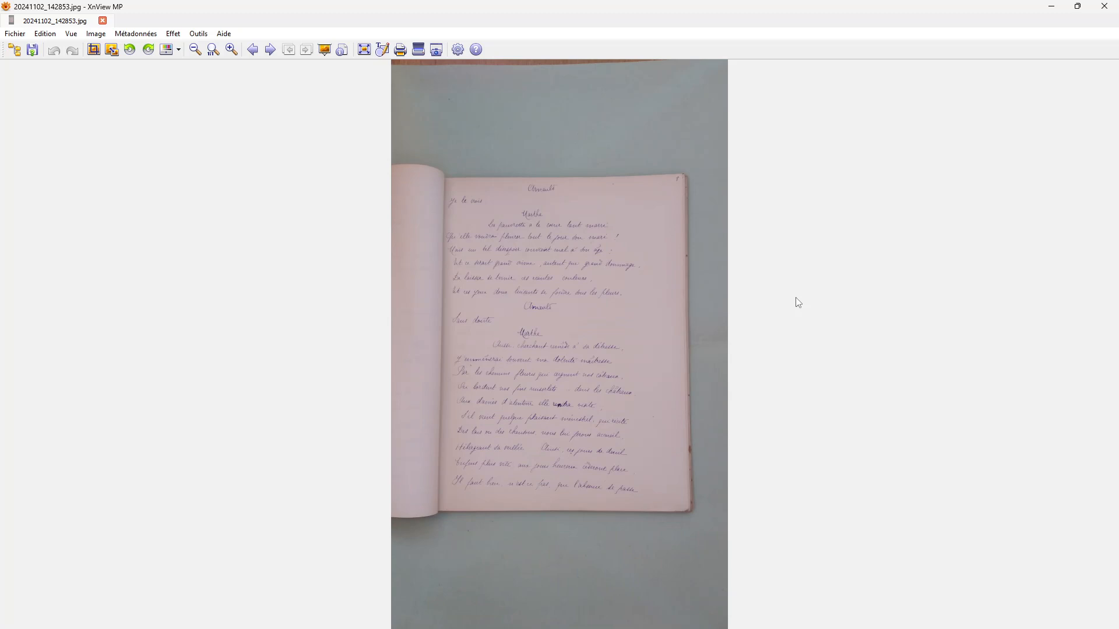
scroll(798, 303, down, 1)
scroll(798, 302, down, 4)
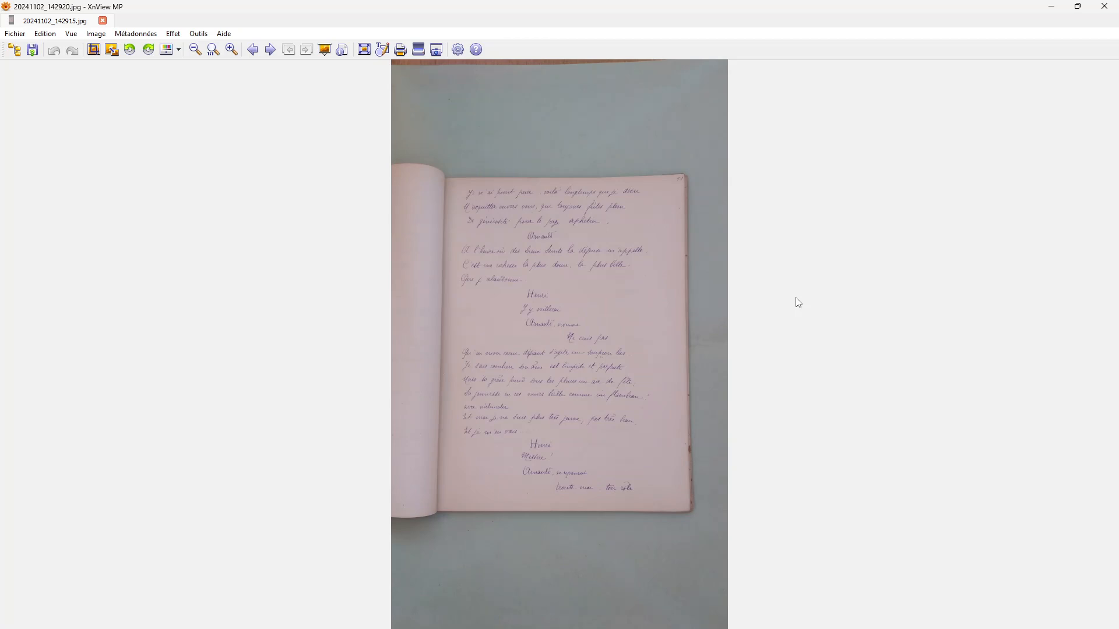
scroll(798, 303, down, 2)
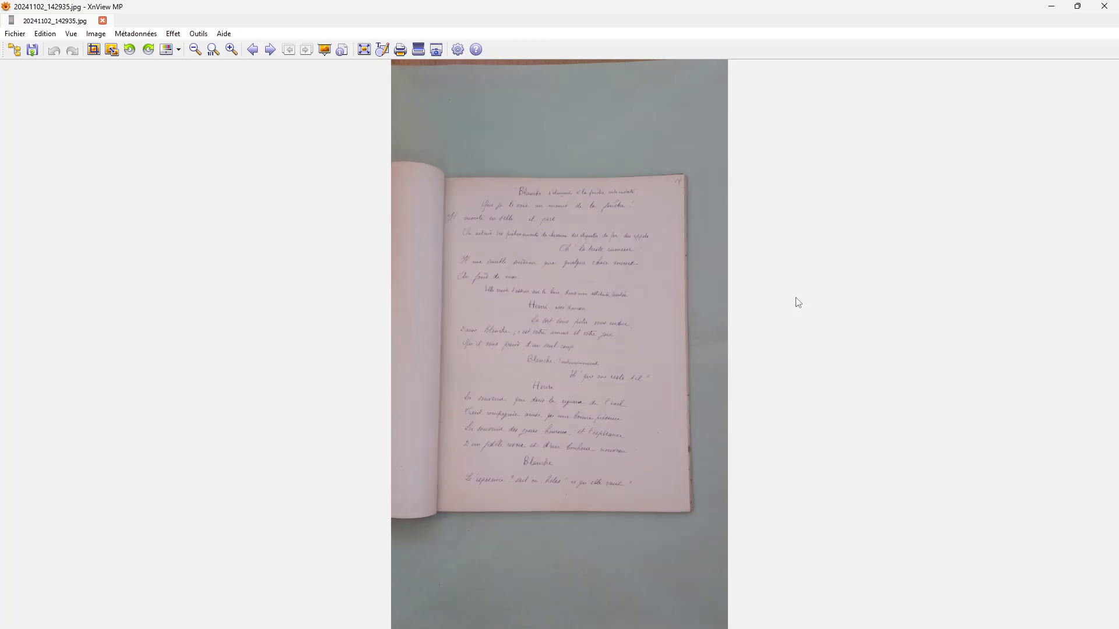
scroll(798, 303, down, 1)
scroll(797, 303, down, 1)
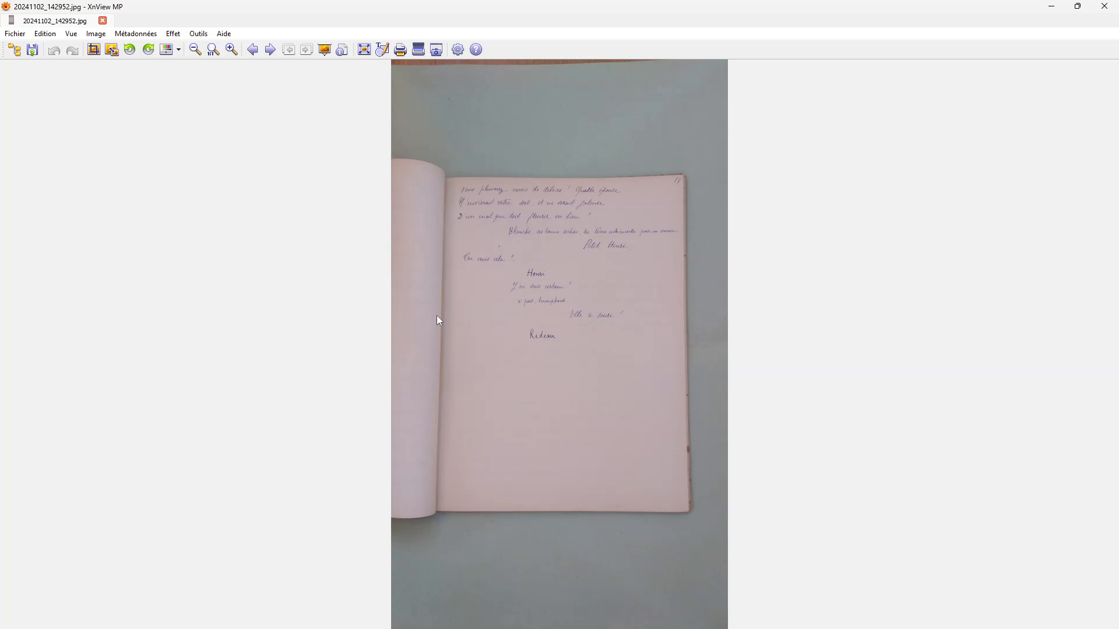
scroll(441, 332, down, 3)
scroll(440, 332, down, 4)
scroll(440, 330, down, 4)
scroll(441, 333, down, 4)
scroll(440, 332, down, 2)
scroll(441, 331, down, 4)
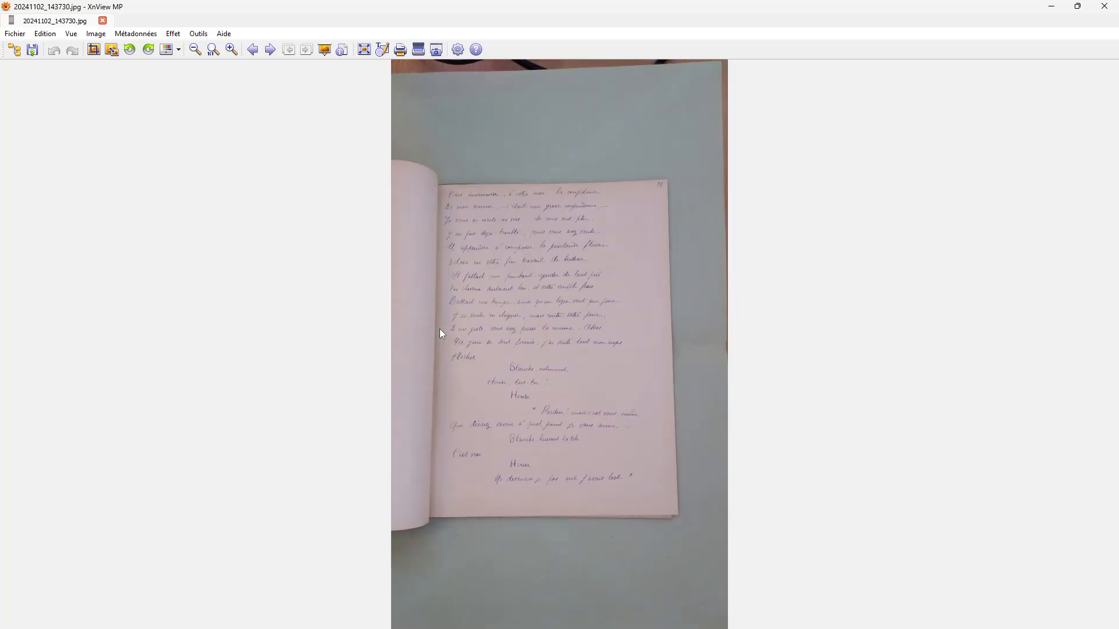
scroll(441, 333, down, 4)
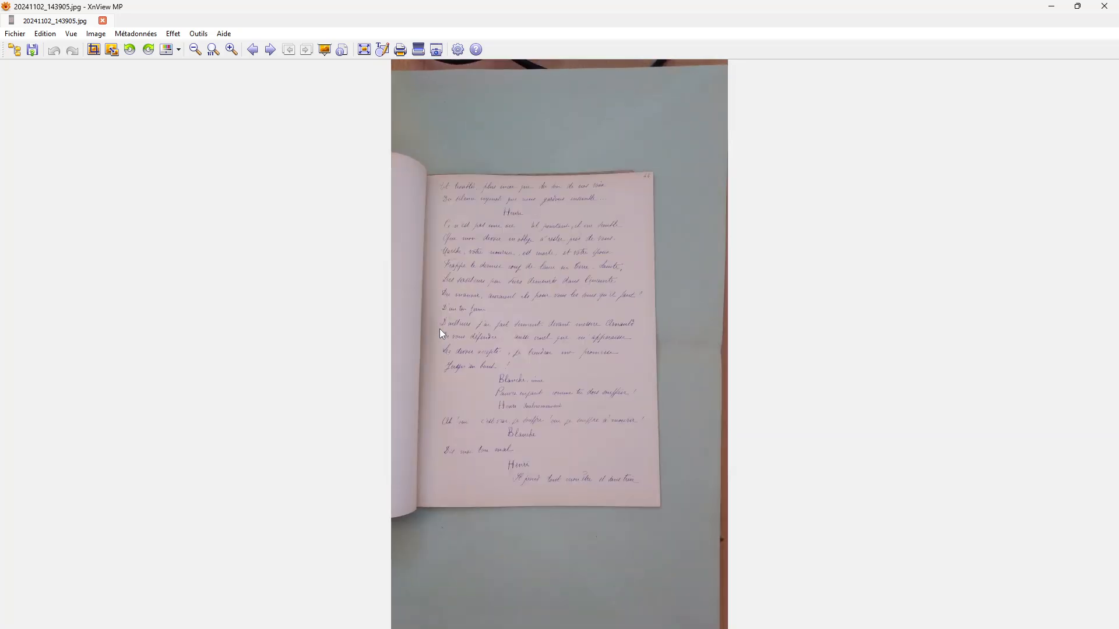
scroll(441, 333, down, 4)
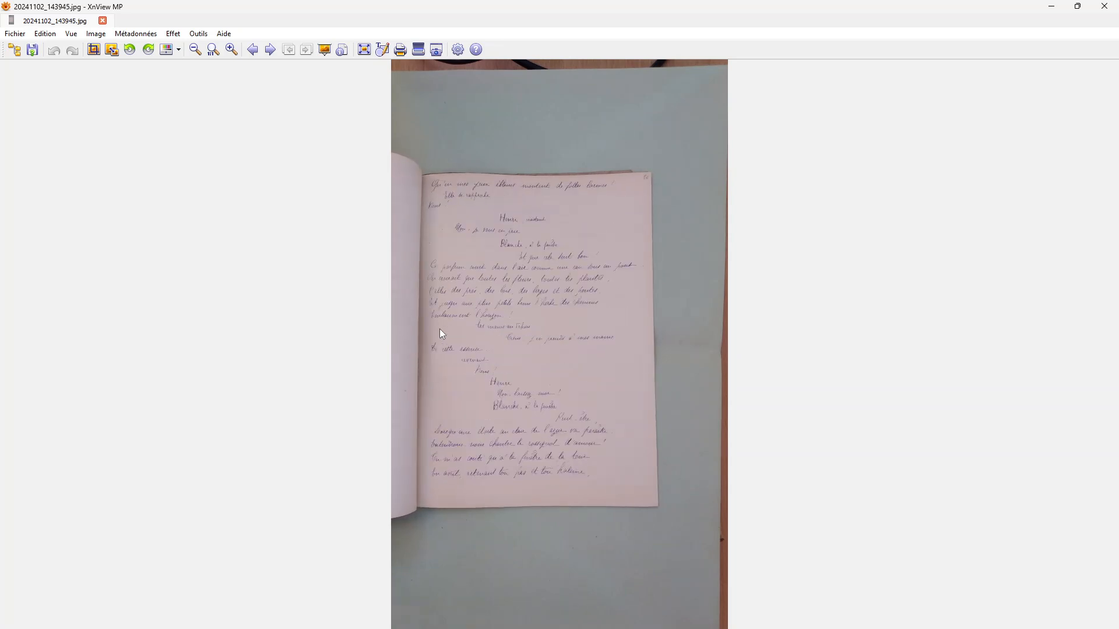
scroll(441, 333, down, 4)
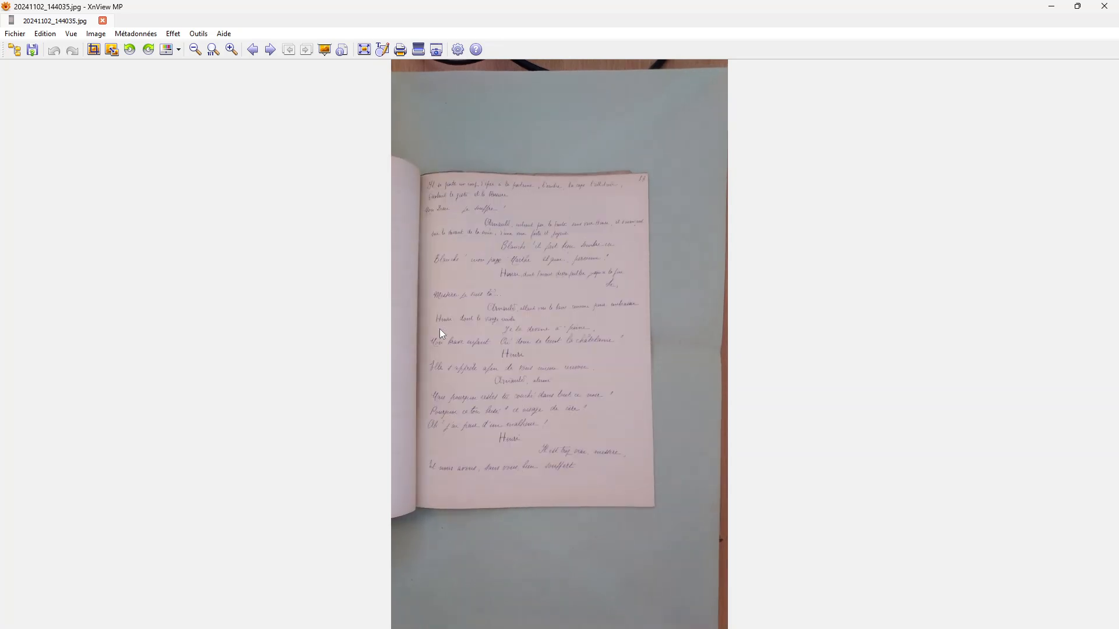
scroll(440, 329, down, 1)
scroll(441, 334, down, 1)
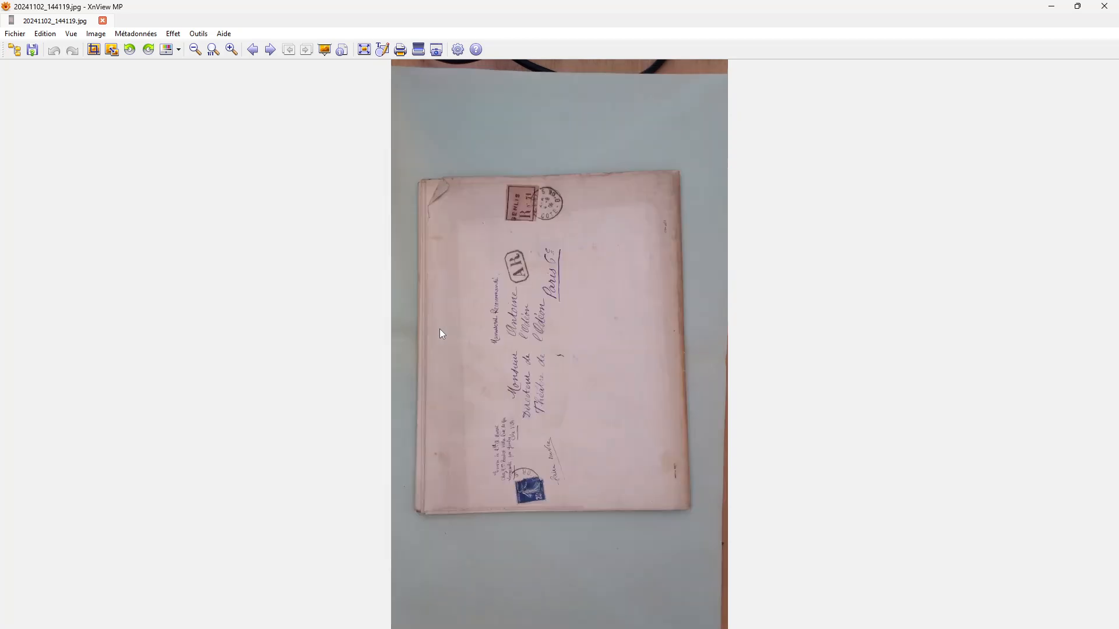
scroll(440, 330, down, 1)
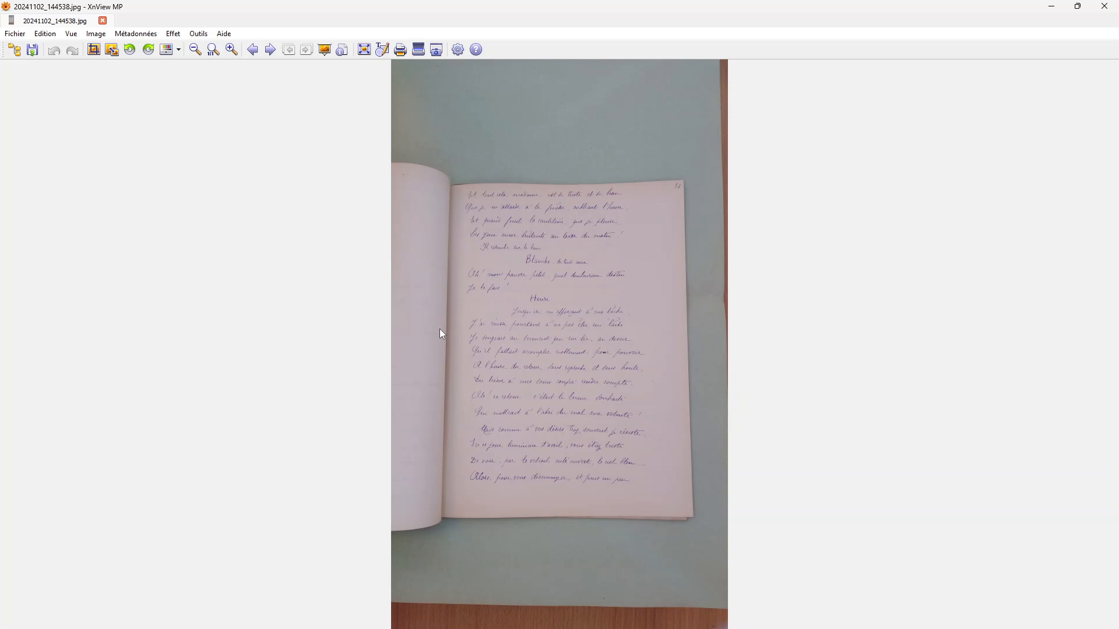
scroll(440, 334, down, 2)
scroll(441, 334, down, 1)
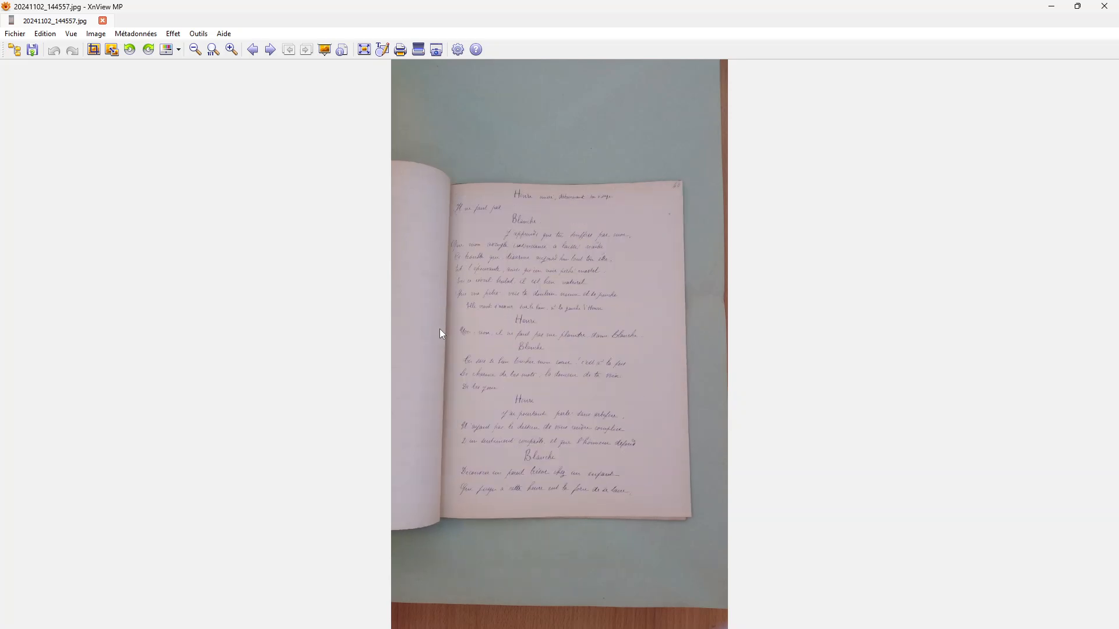
scroll(441, 334, down, 1)
scroll(441, 334, down, 1)
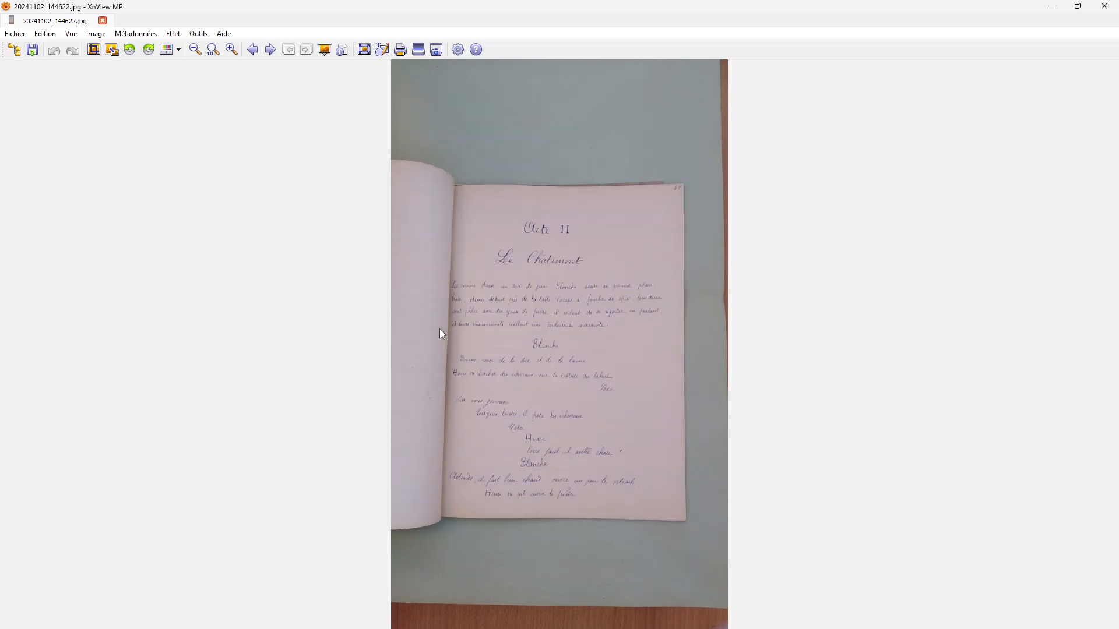
scroll(441, 334, down, 1)
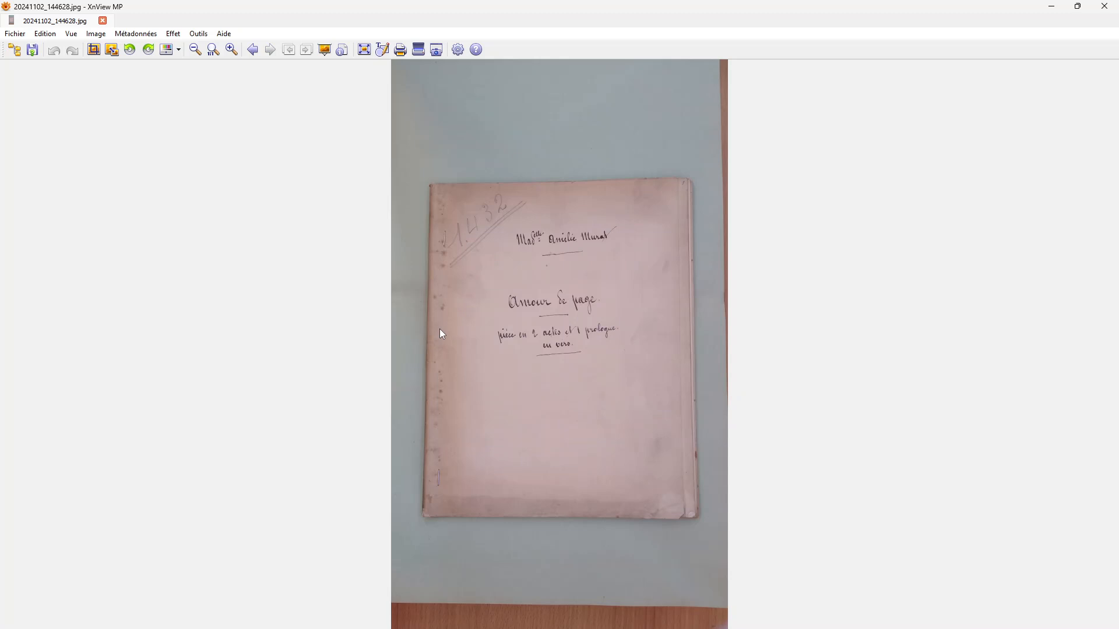
- Go back through the photos from the end and examine the pages photographed around 20241102_143805.jpg to 20241102_143905.jpg
scroll(441, 333, up, 1)
scroll(441, 333, up, 4)
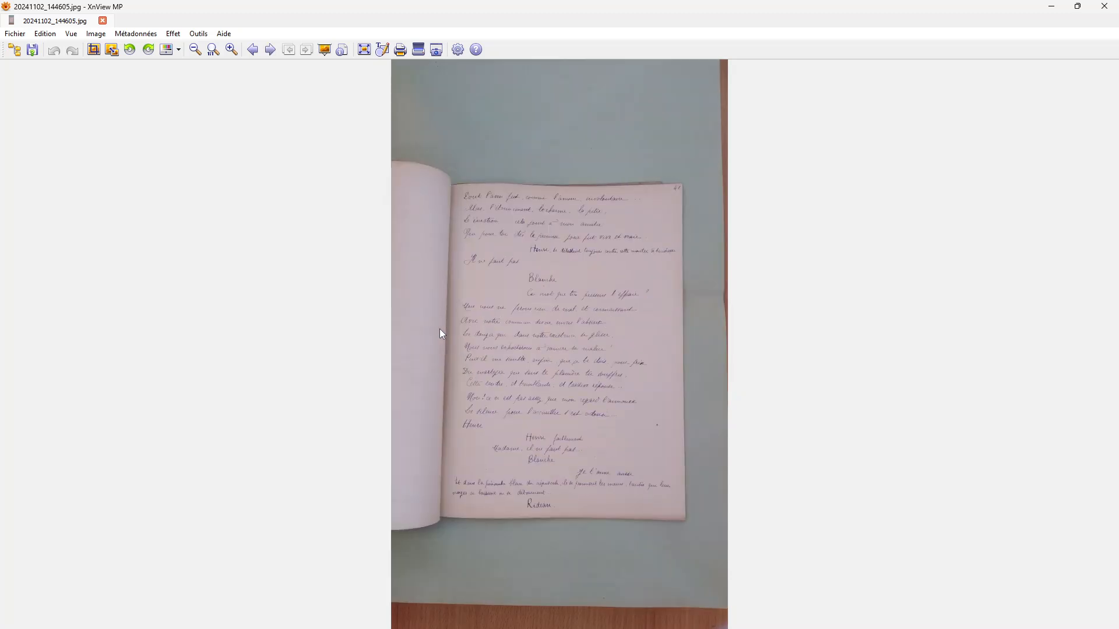
scroll(441, 330, up, 4)
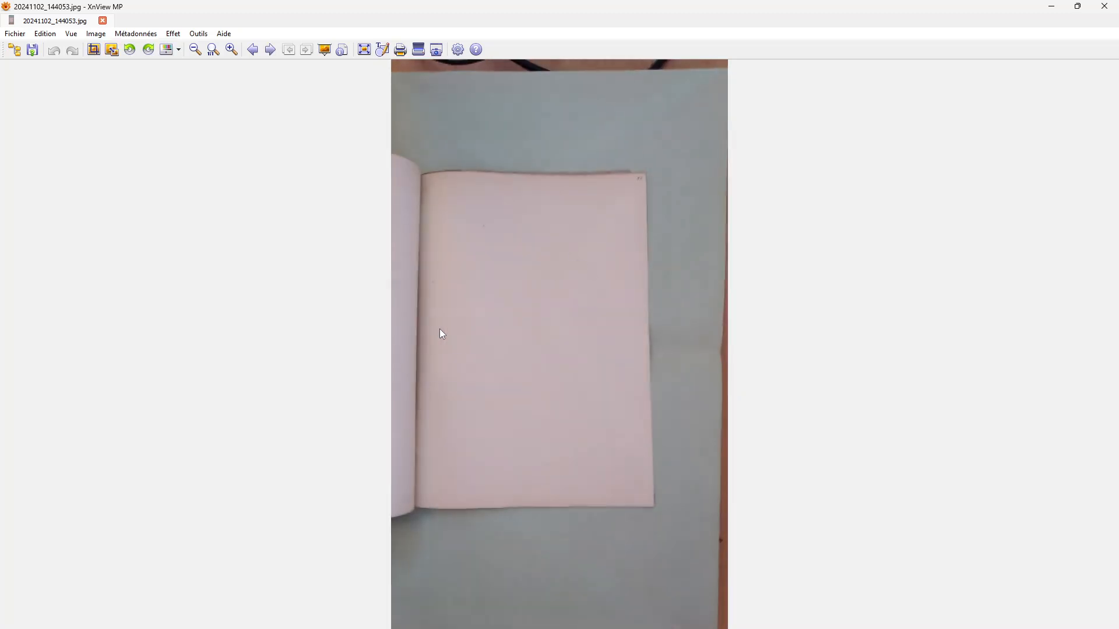
scroll(441, 334, up, 7)
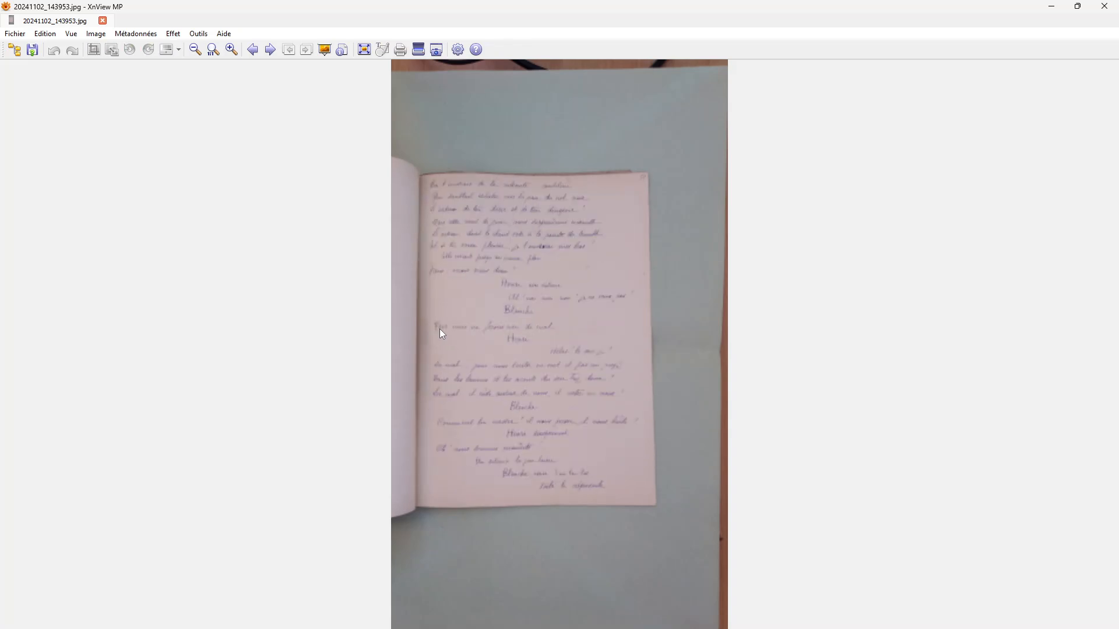
scroll(441, 334, up, 5)
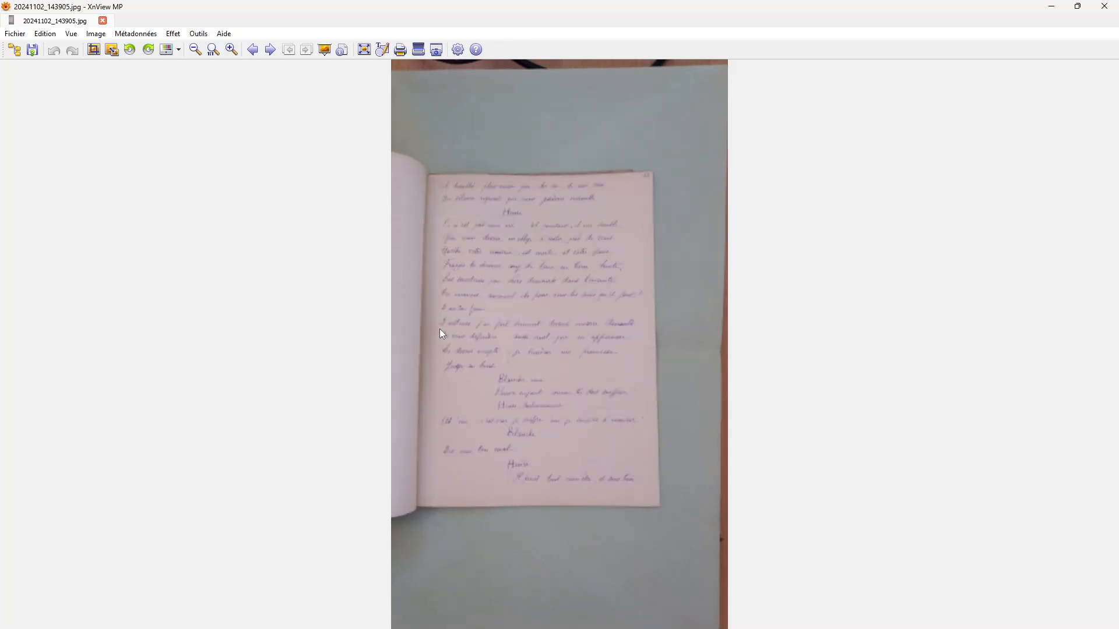
scroll(441, 333, up, 2)
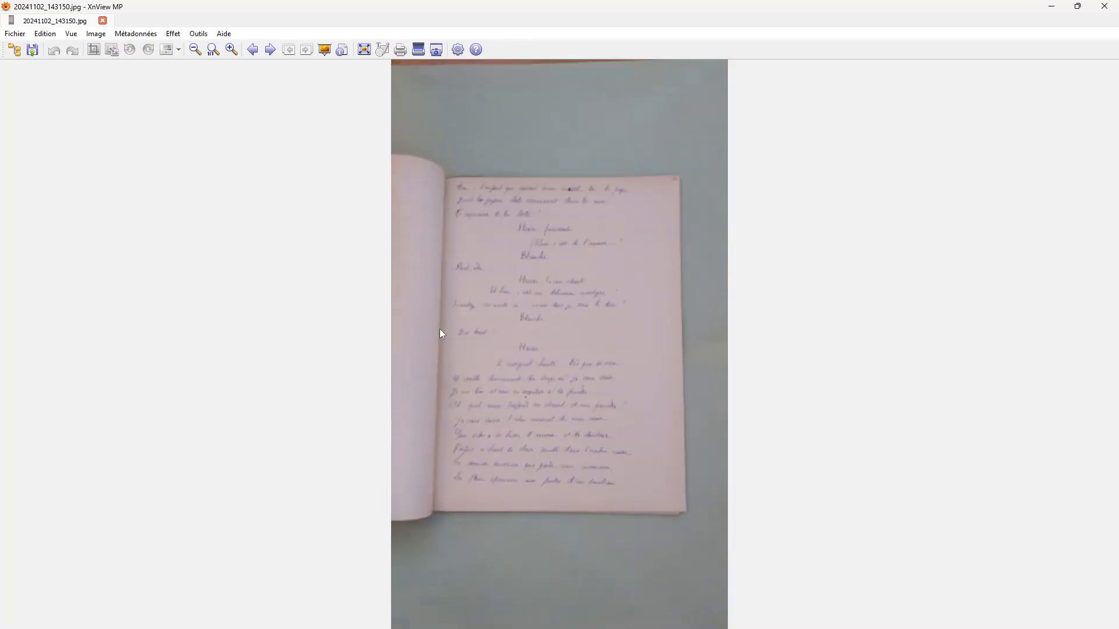
scroll(442, 334, down, 2)
scroll(441, 334, down, 3)
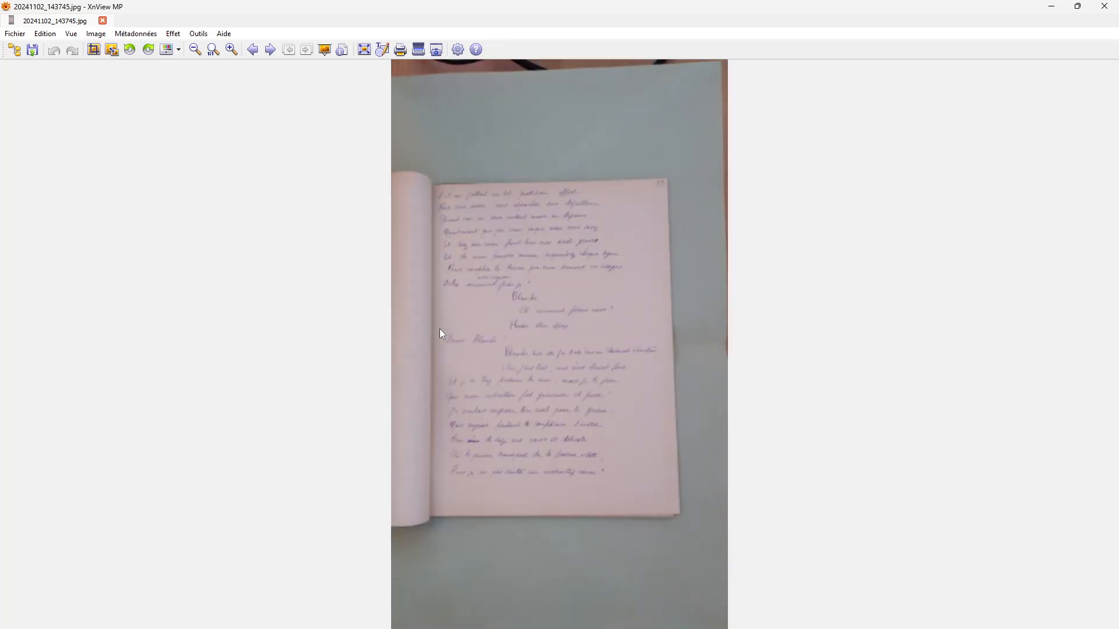
scroll(441, 334, up, 1)
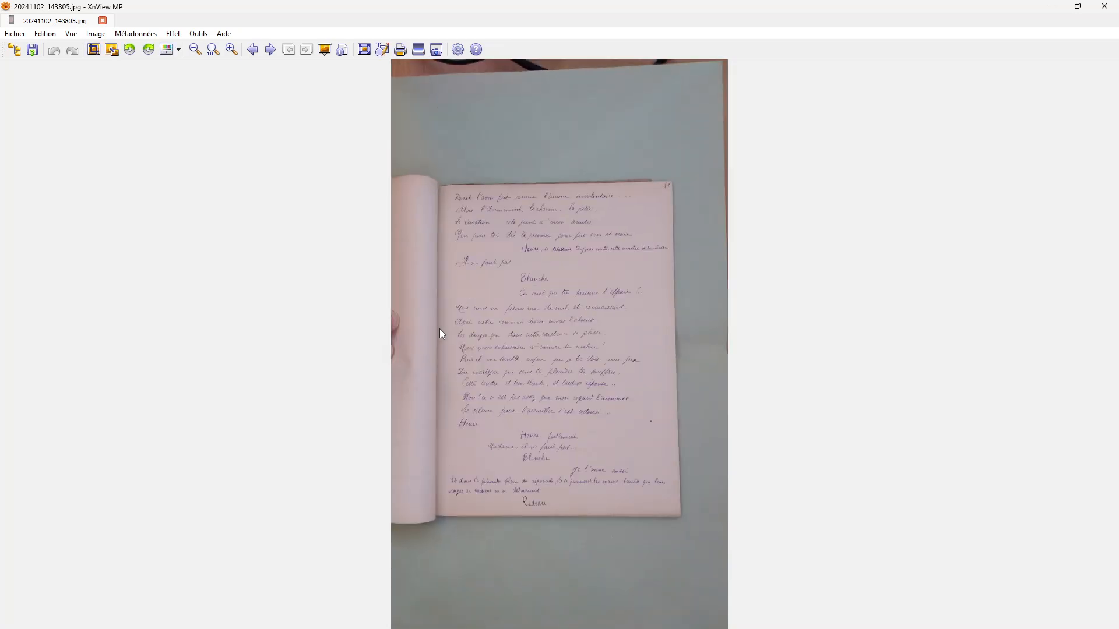
scroll(440, 331, down, 2)
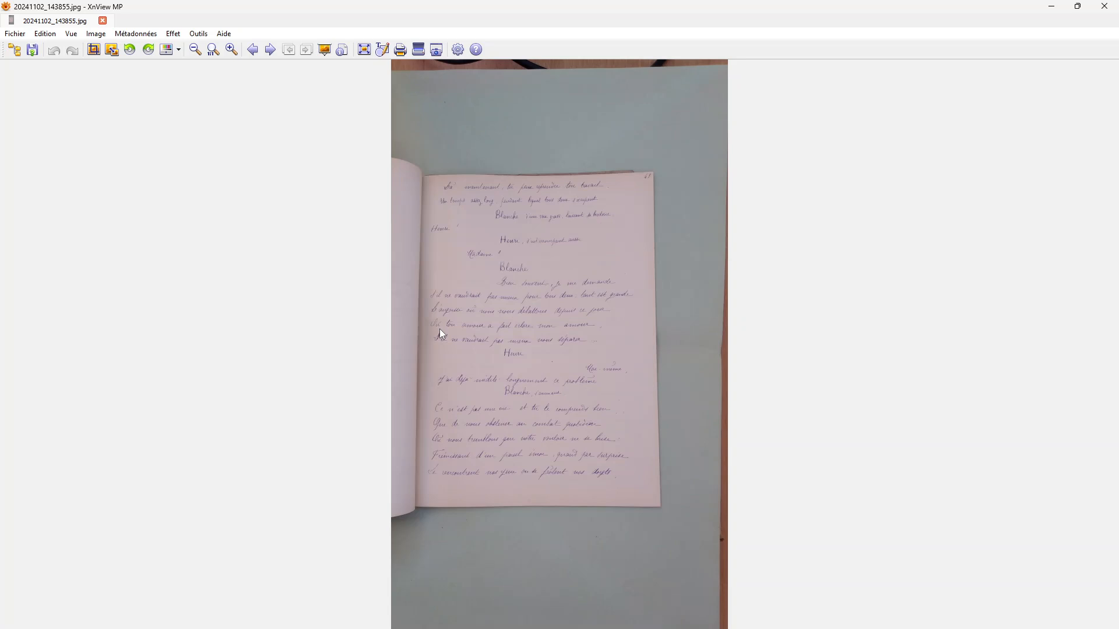
scroll(441, 334, down, 1)
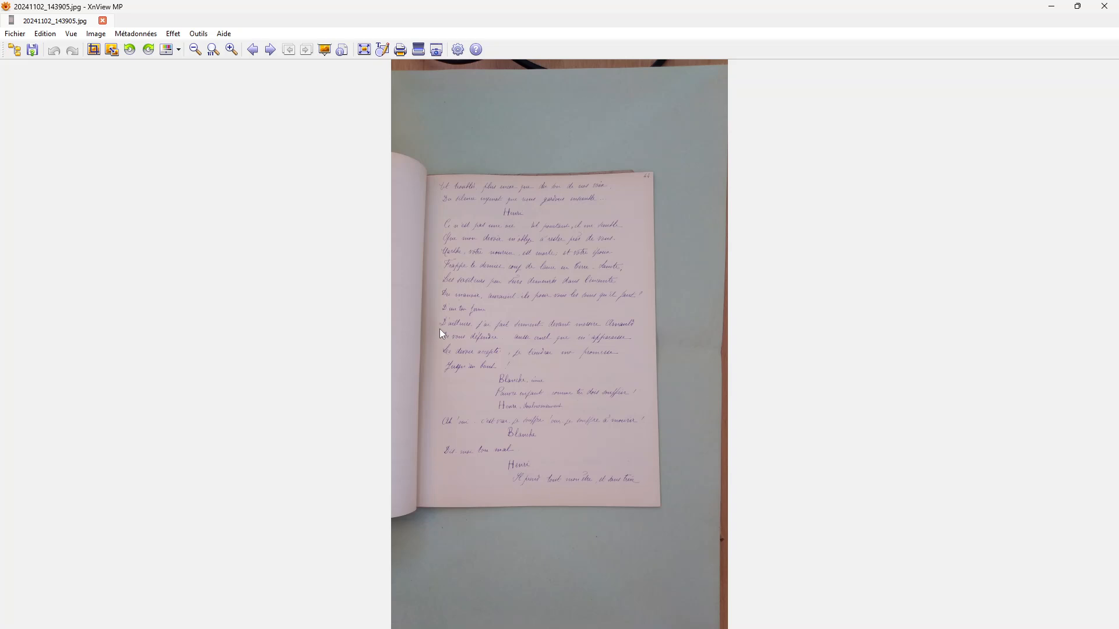
- Return to the folder's first image and advance to the upright cover photo 20241102_142744.jpg
key(Home)
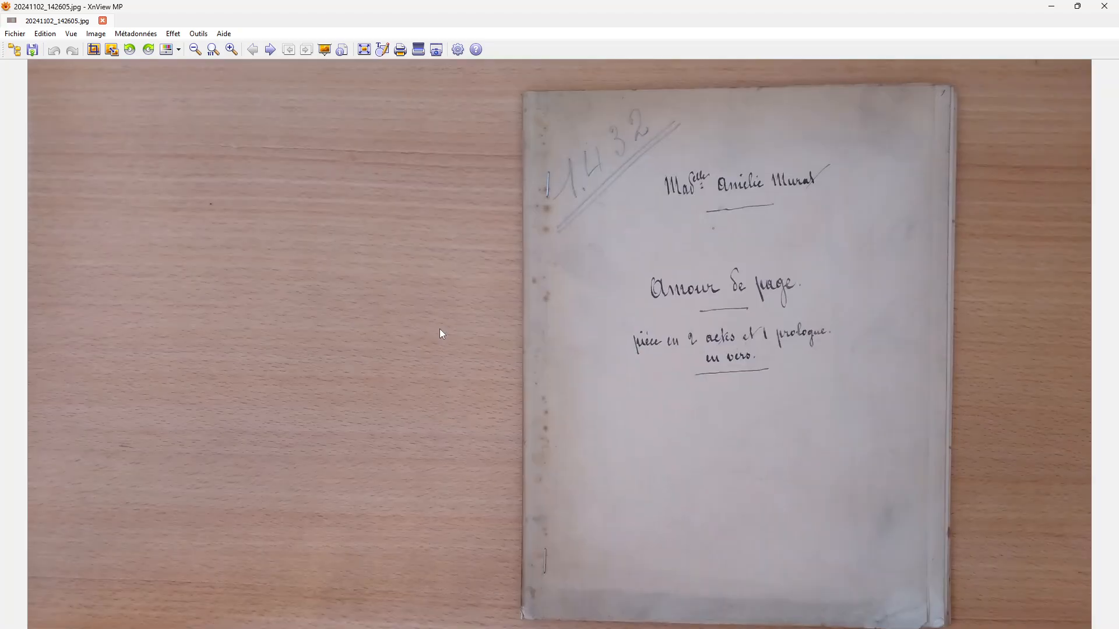
key(Right)
key(Right)
key(Right)
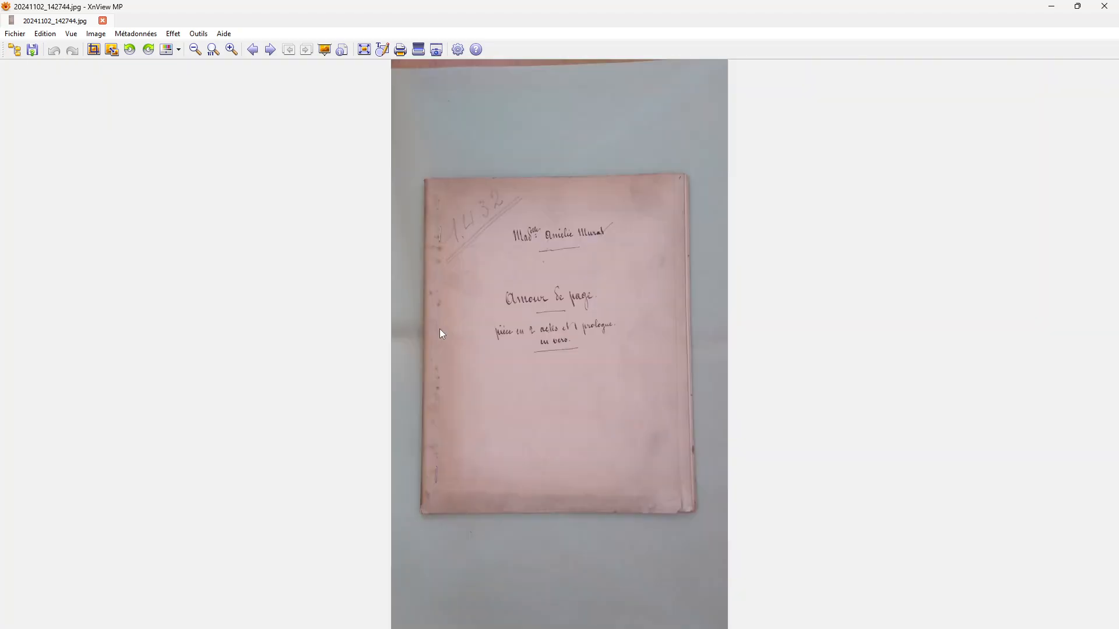
- Show the folder's photos in the thumbnail browser and select 20241102_142744.jpg
click(15, 50)
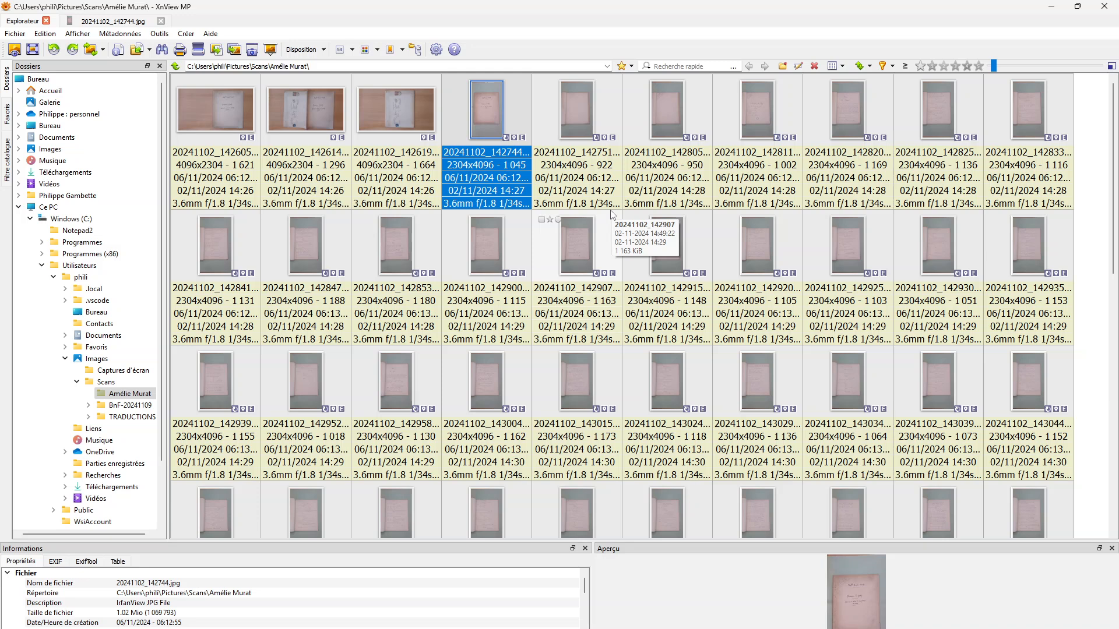
click(582, 131)
key(Left)
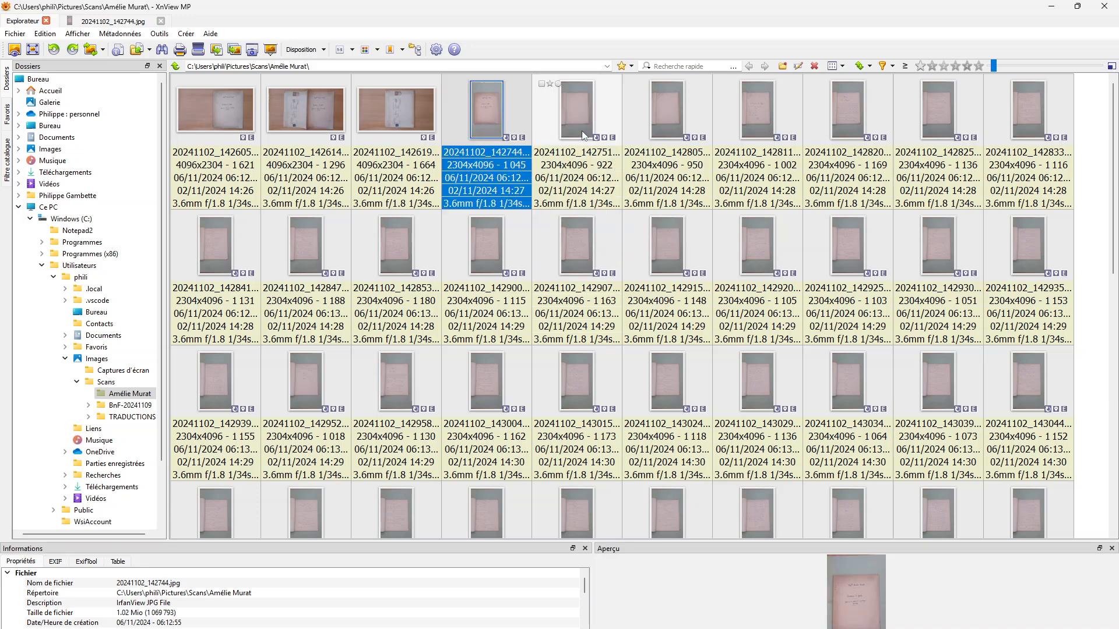
- Open 20241102_142744.jpg for viewing, page forward to 20241102_142811.jpg, and return to the thumbnails
key(Return)
key(Right)
key(Right)
key(Right)
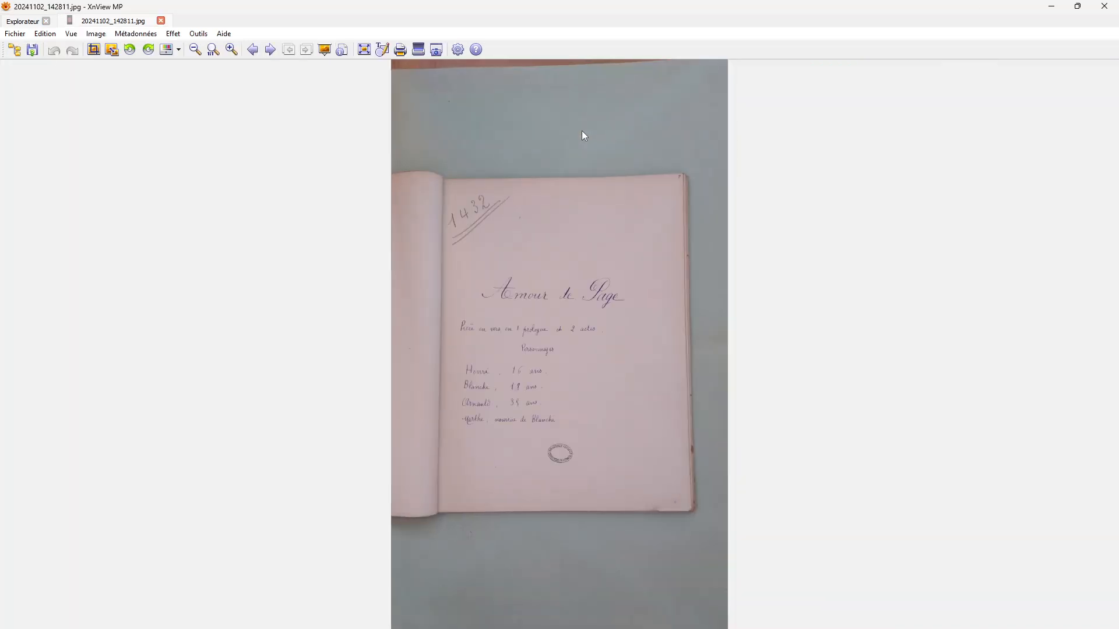
key(Escape)
- Open 20241102_143004.jpg and page forward to 20241102_143150.jpg to examine where this manuscript section ends, and return to the thumbnails
click(495, 377)
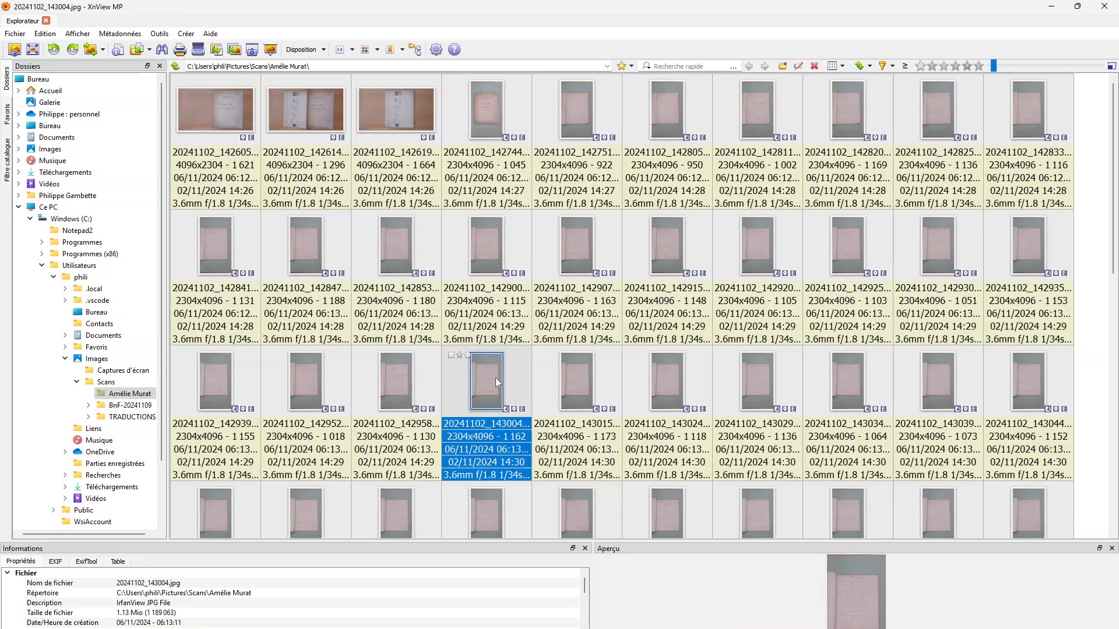
key(Return)
key(Right)
key(Right)
key(Right)
key(Right)
key(Right)
key(Right)
key(Right)
key(Right)
key(Right)
key(Right)
key(Right)
key(Right)
key(Left)
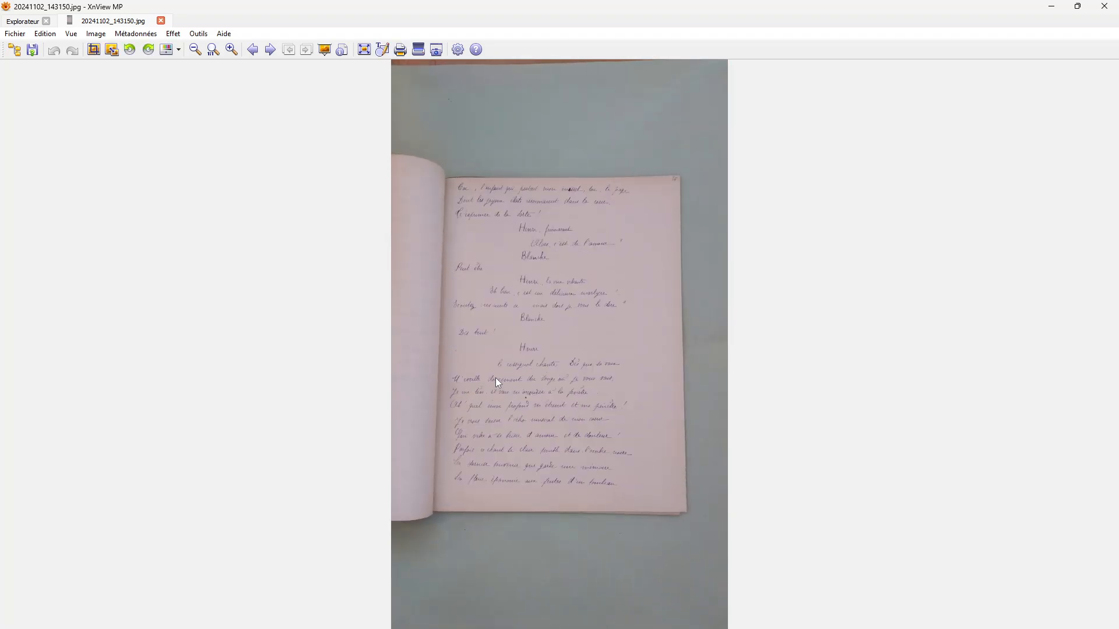
key(Escape)
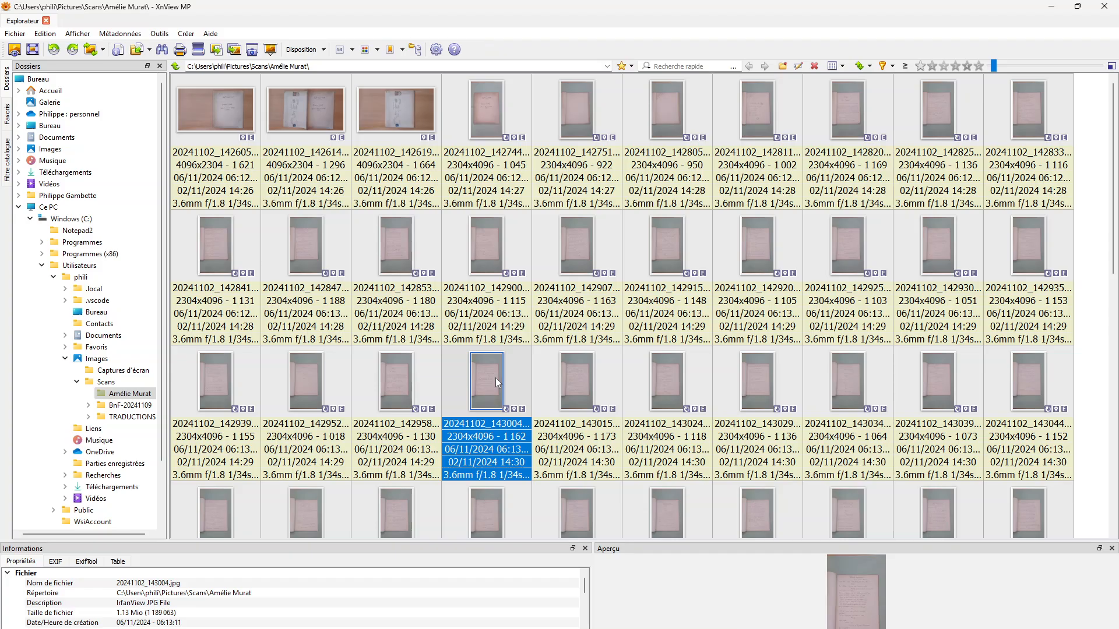
click(500, 119)
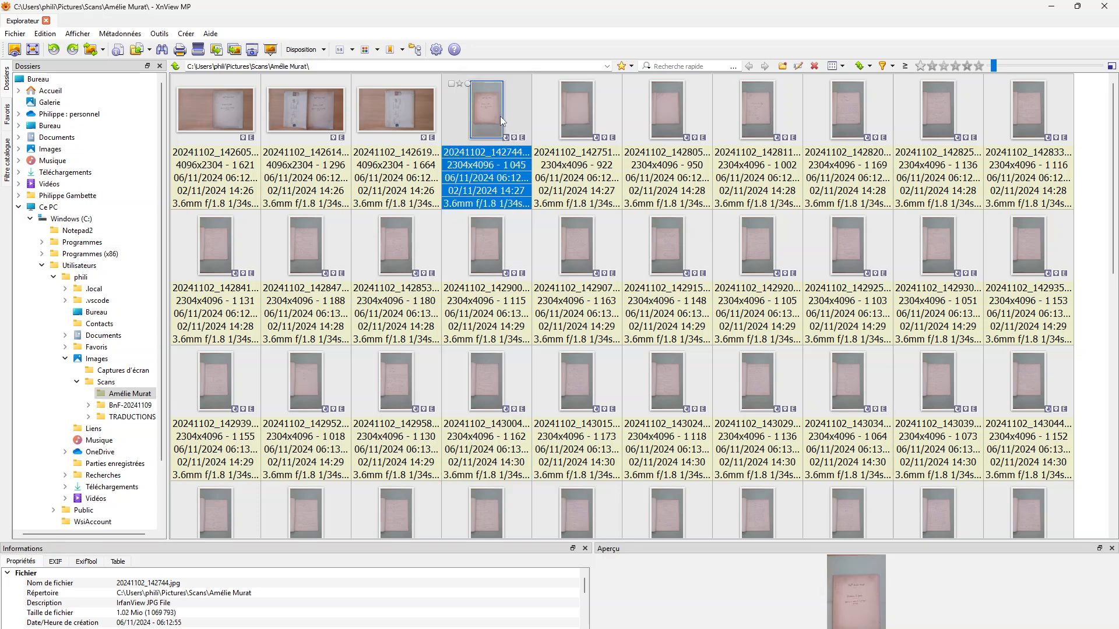
key(shift+Down)
key(shift+Down)
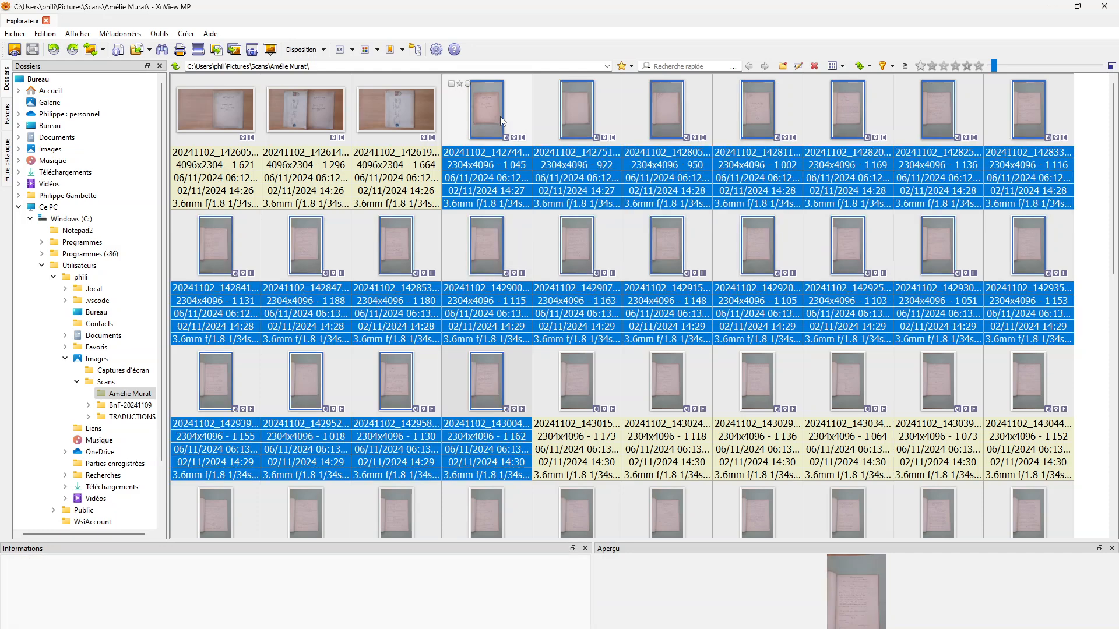
key(shift+Down)
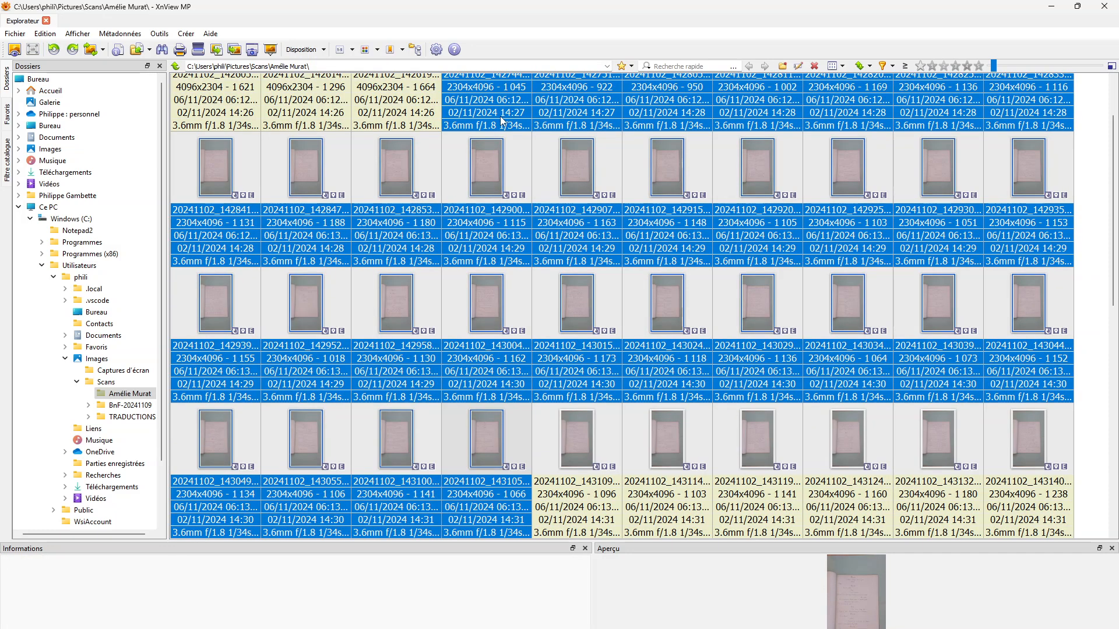
click(500, 120)
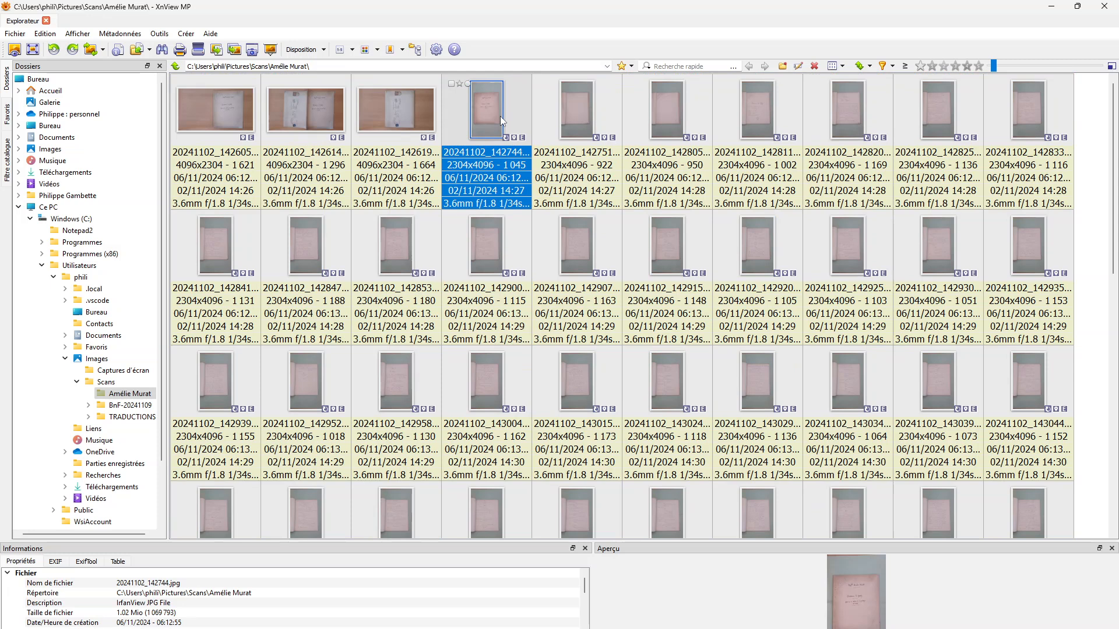
- Open 20241102_142744.jpg and draw a selection frame of about 2000 x 2475 px around the manuscript cover, leaving a narrow margin on all sides
double_click(493, 118)
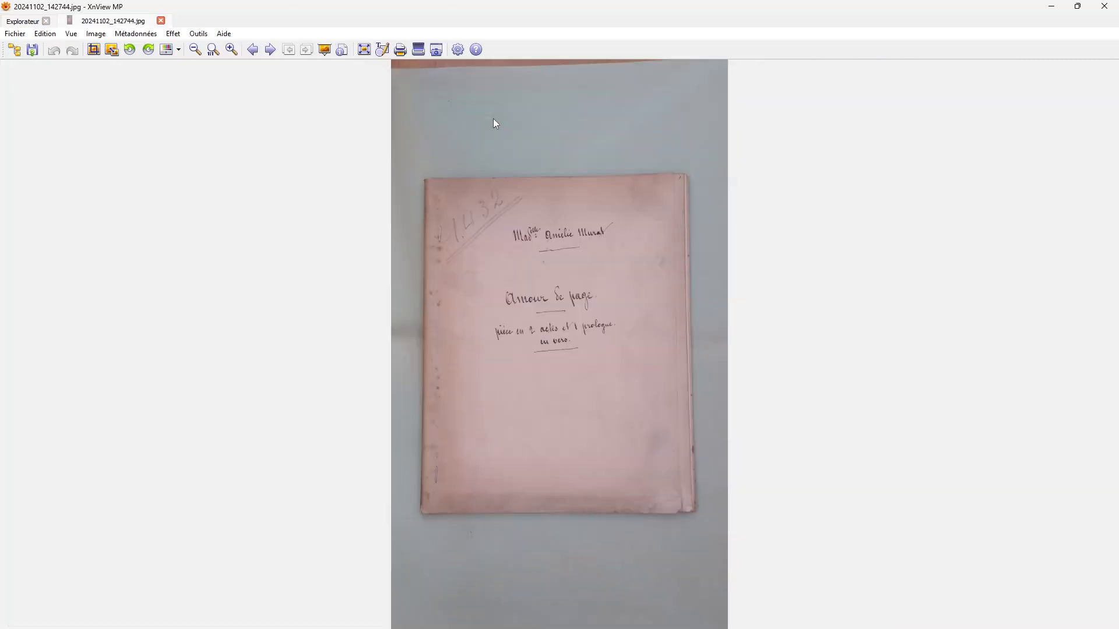
drag(421, 170, 706, 526)
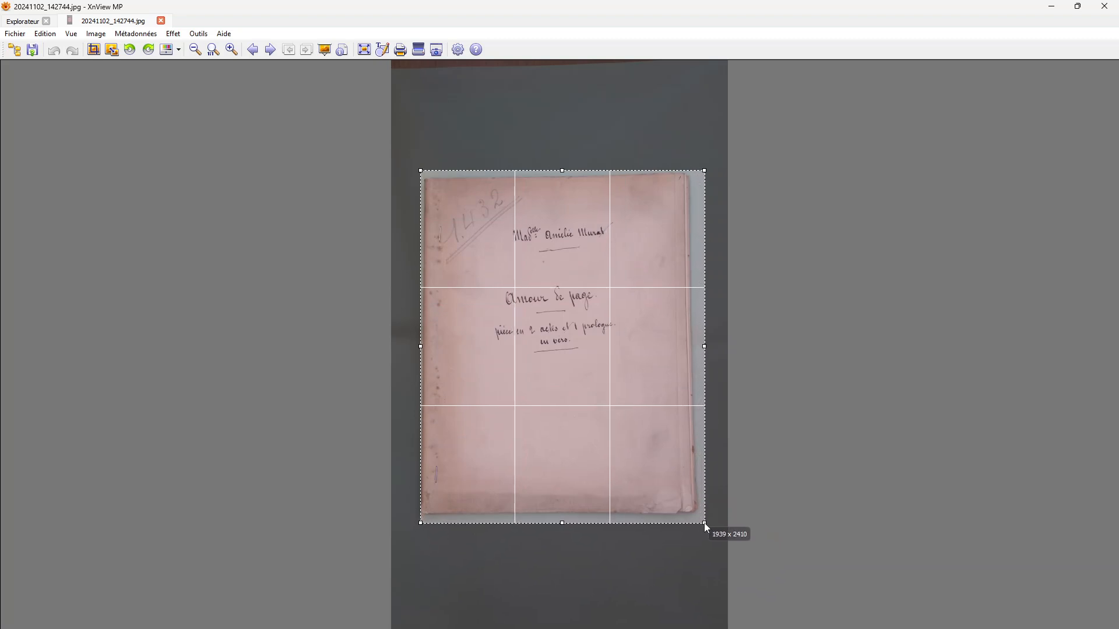
drag(418, 348, 413, 346)
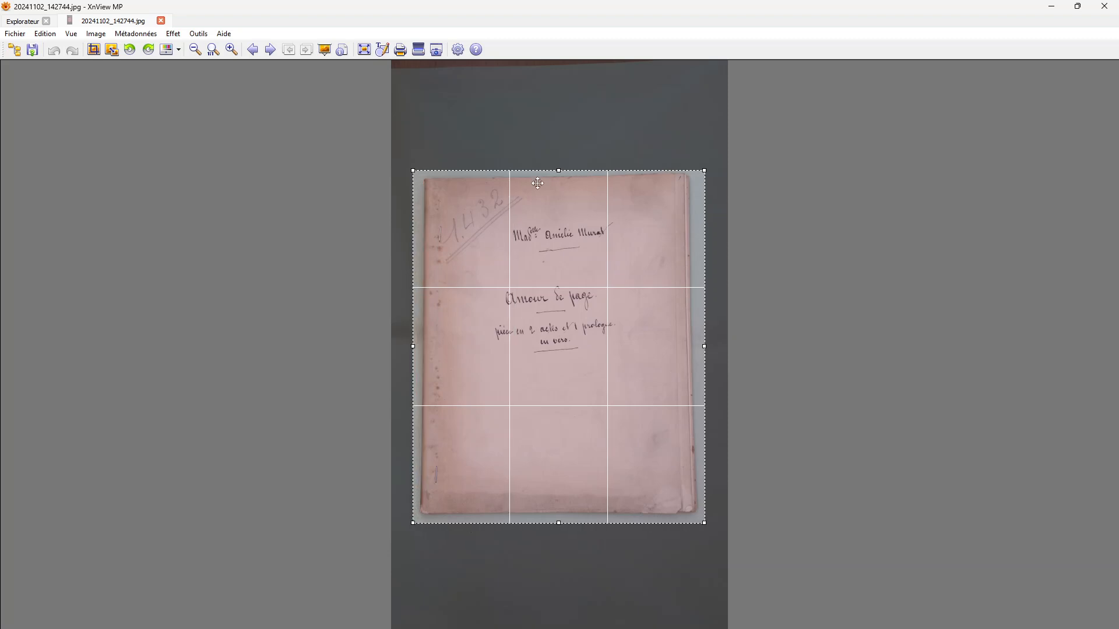
drag(558, 169, 559, 163)
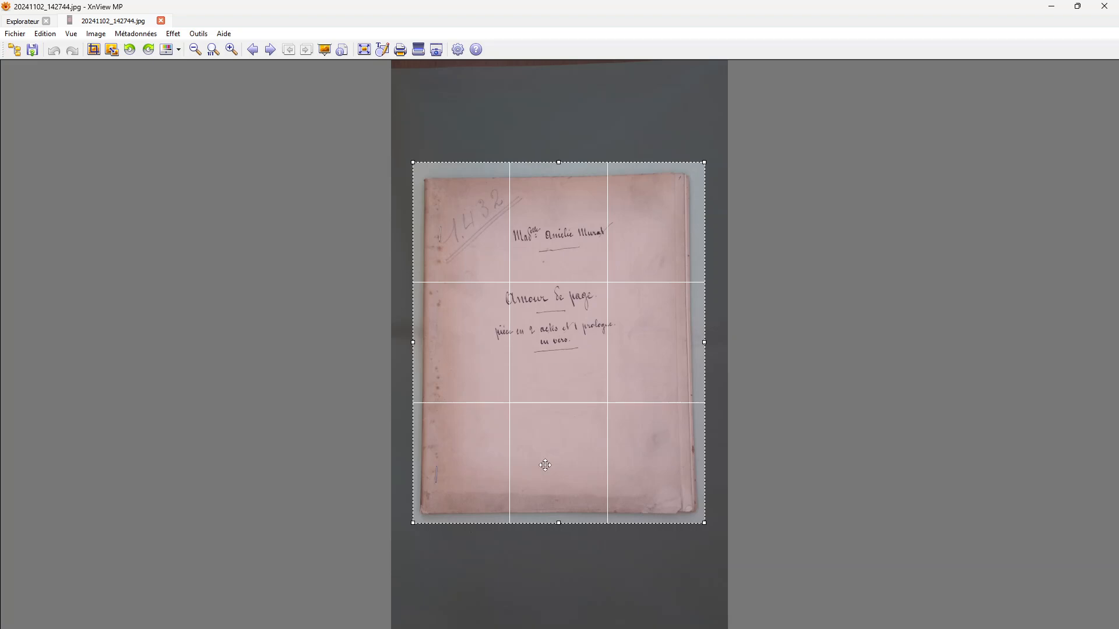
drag(560, 523, 559, 525)
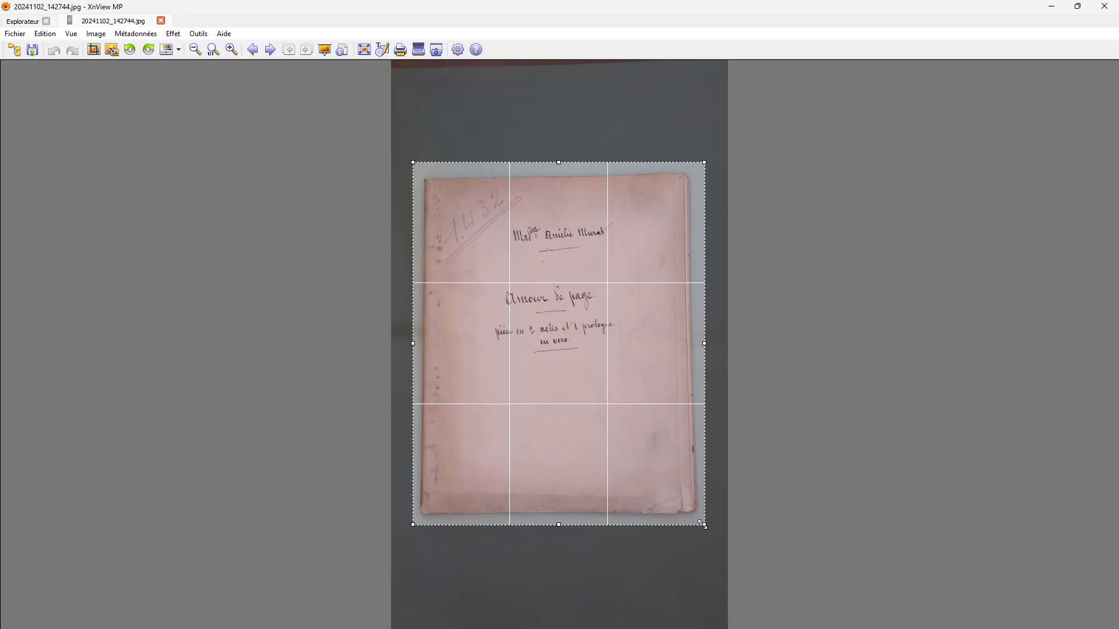
mouse_move(705, 525)
mouse_down()
mouse_move(692, 525)
mouse_move(467, 108)
mouse_move(383, 85)
mouse_move(379, 9)
mouse_move(377, 23)
mouse_move(692, 475)
mouse_move(711, 534)
mouse_move(705, 524)
mouse_up()
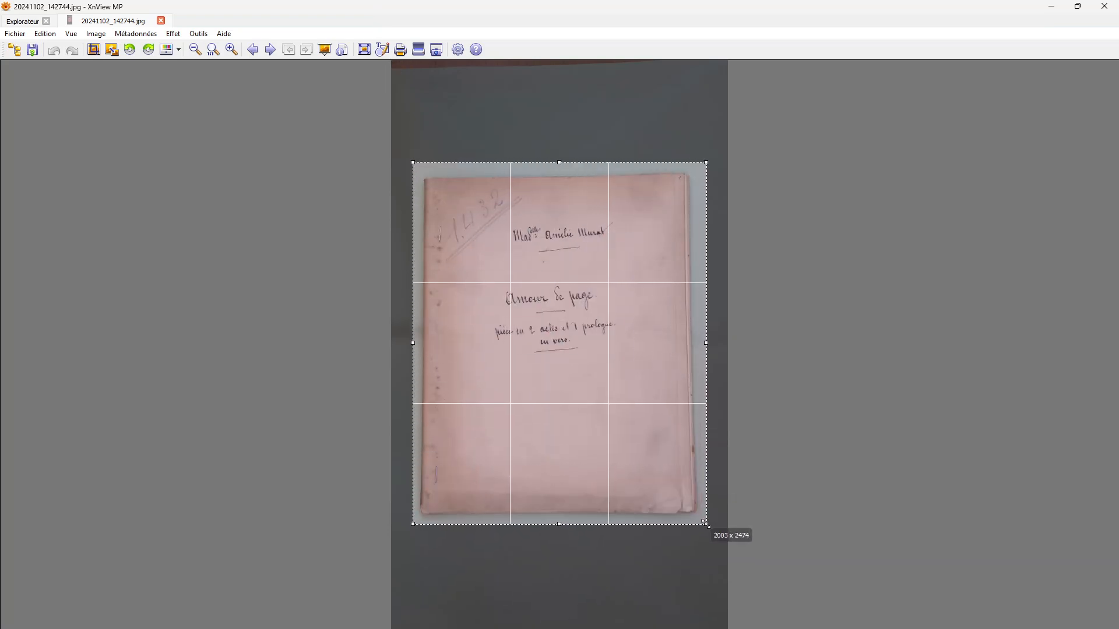
drag(704, 524, 705, 524)
- Back in the thumbnail browser, extend the selection from 20241102_142744.jpg through 20241102_143132.jpg
click(16, 50)
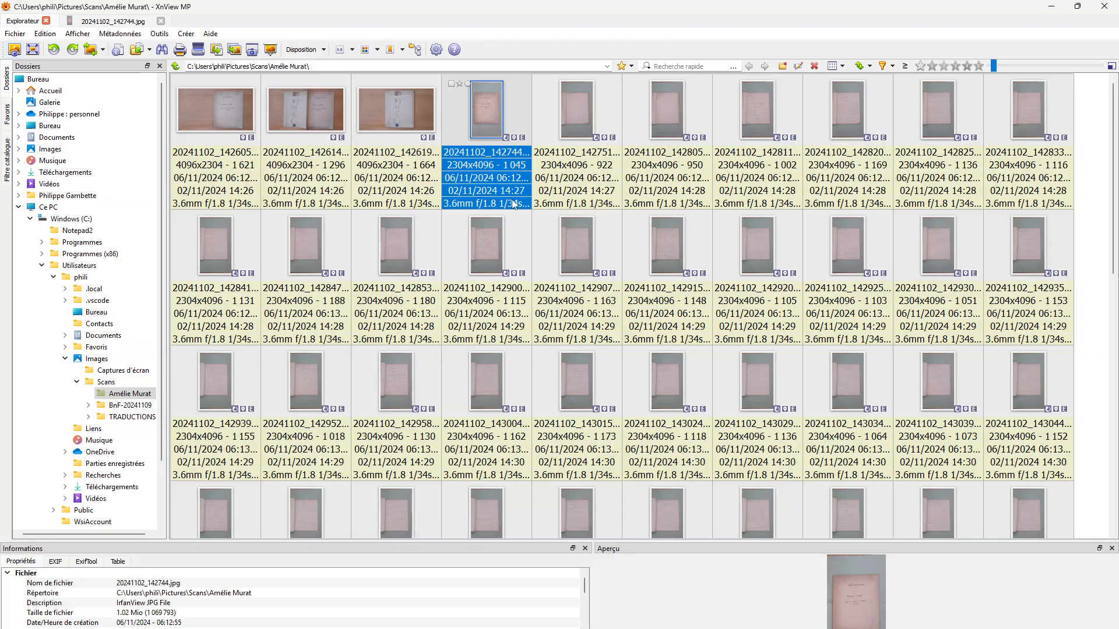
key(shift+Down)
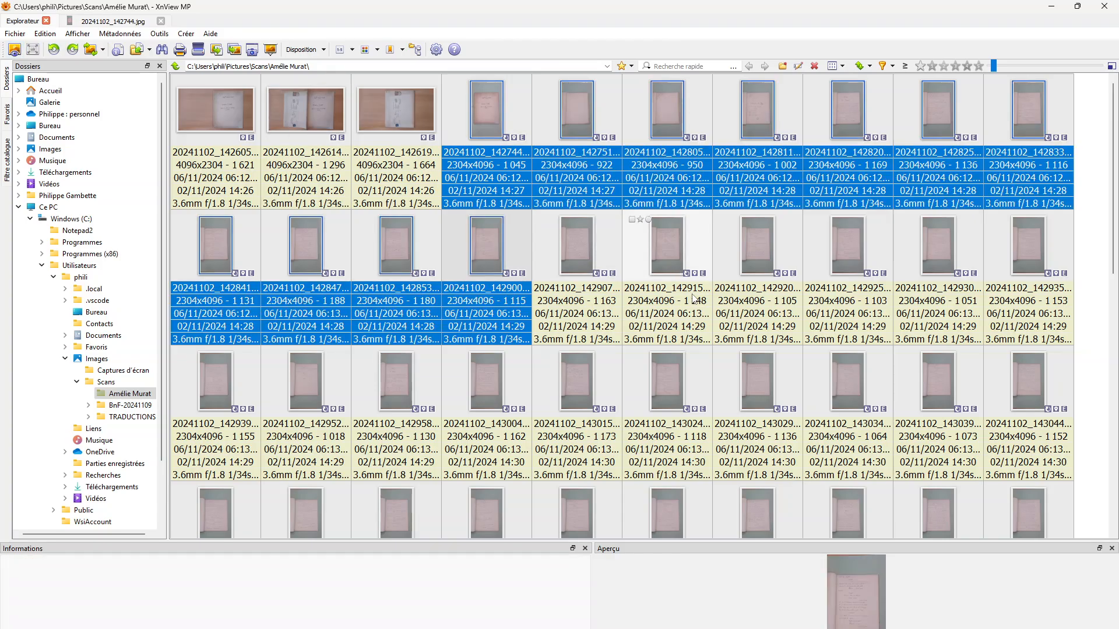
key(shift+Down)
key(shift+Down)
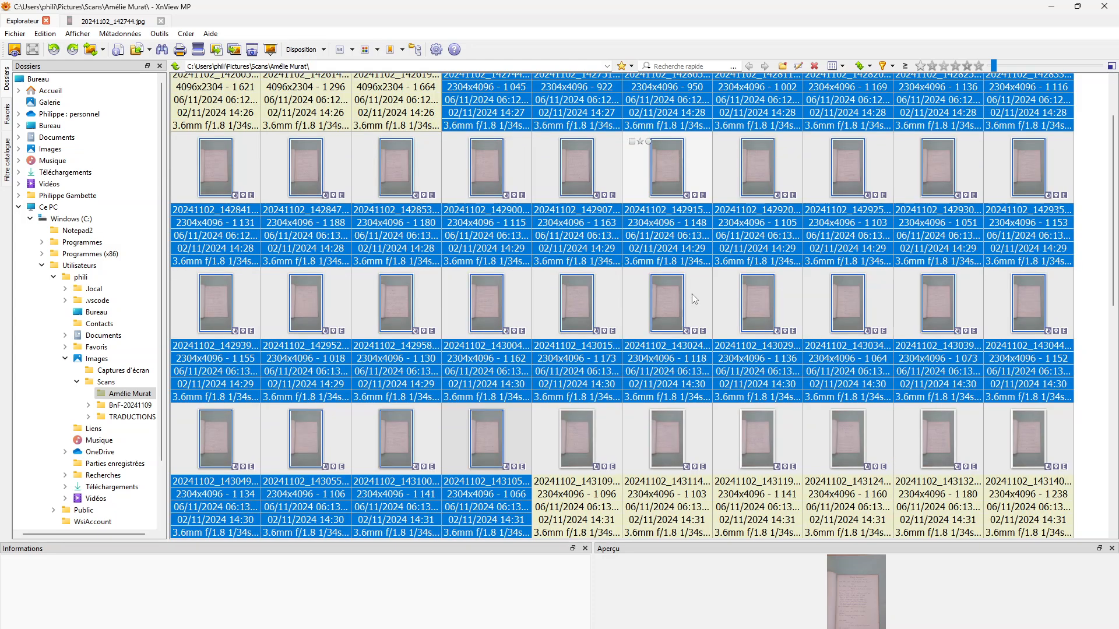
key(shift+Right)
key(shift+Right)
key(shift+Right)
key(shift+Right)
key(shift+Right)
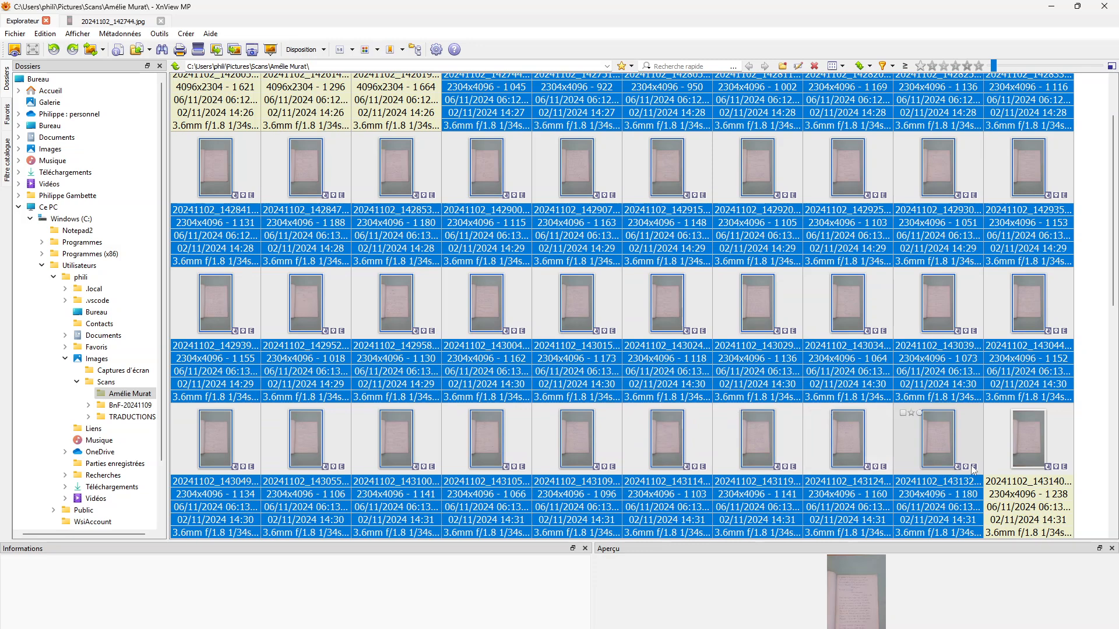
- Open 20241102_143140.jpg and examine it and 20241102_143150.jpg to identify the last page of the series
key(Right)
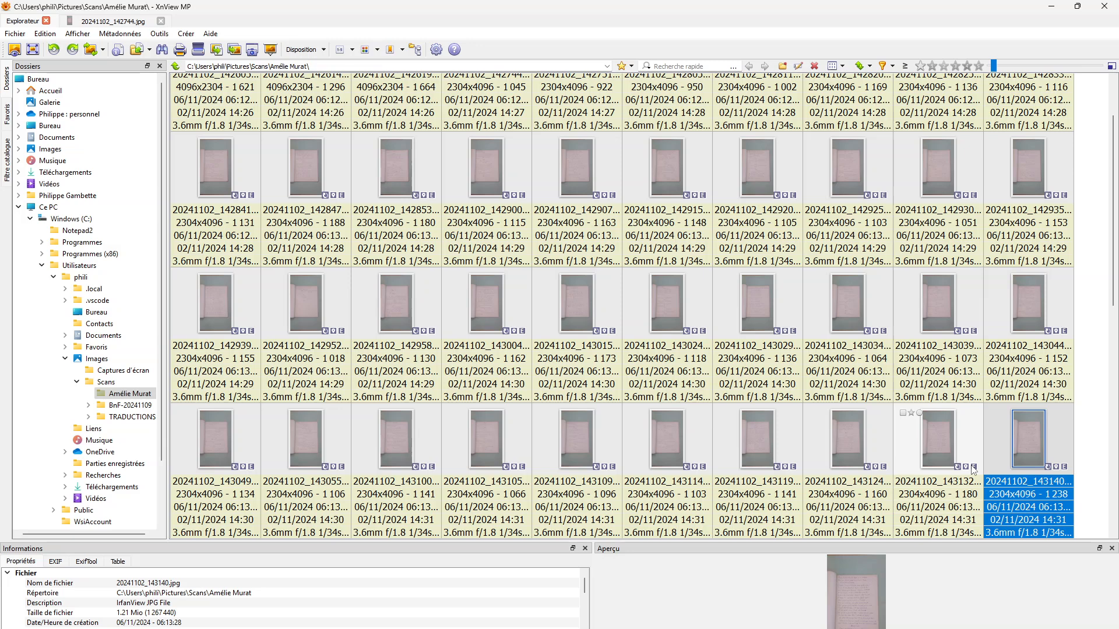
key(Return)
key(Right)
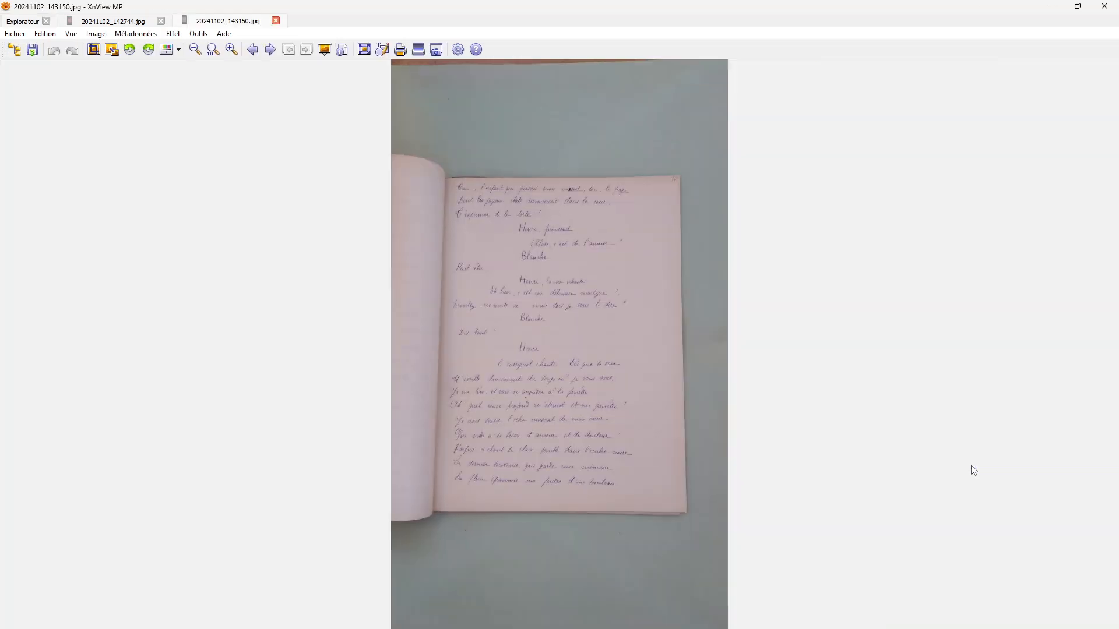
key(Right)
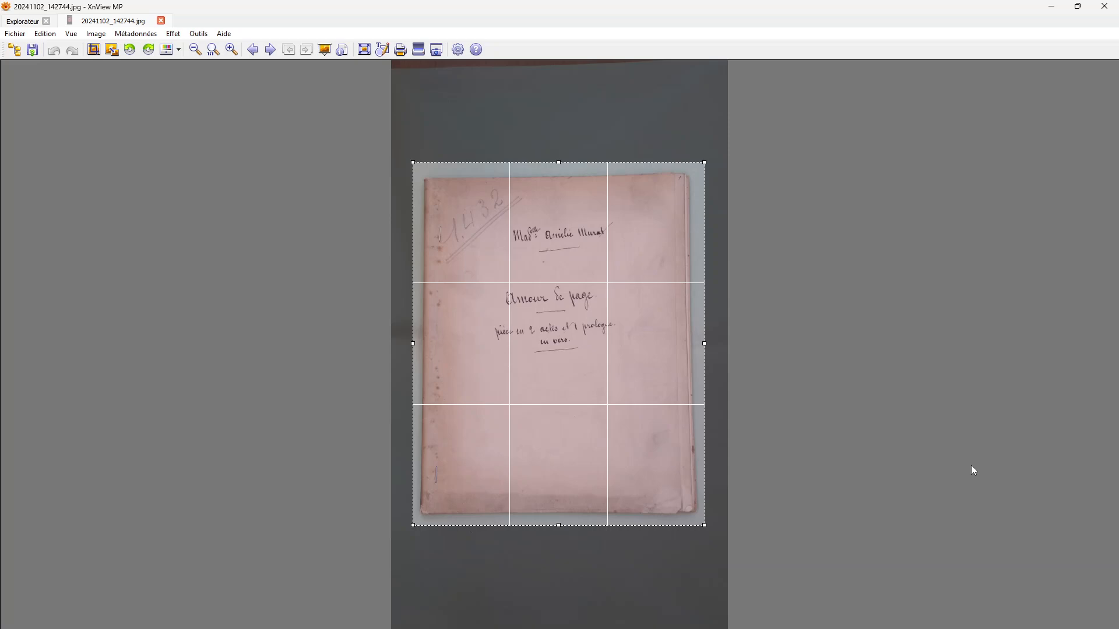
- In the thumbnail browser, extend the selection photo by photo from 20241102_142744.jpg through 20241102_143150.jpg
click(14, 50)
key(shift+Right)
key(shift+Right)
key(shift+Right)
key(shift+Right)
key(shift+Right)
key(shift+Right)
key(shift+Right)
key(shift+Right)
key(shift+Right)
key(shift+Right)
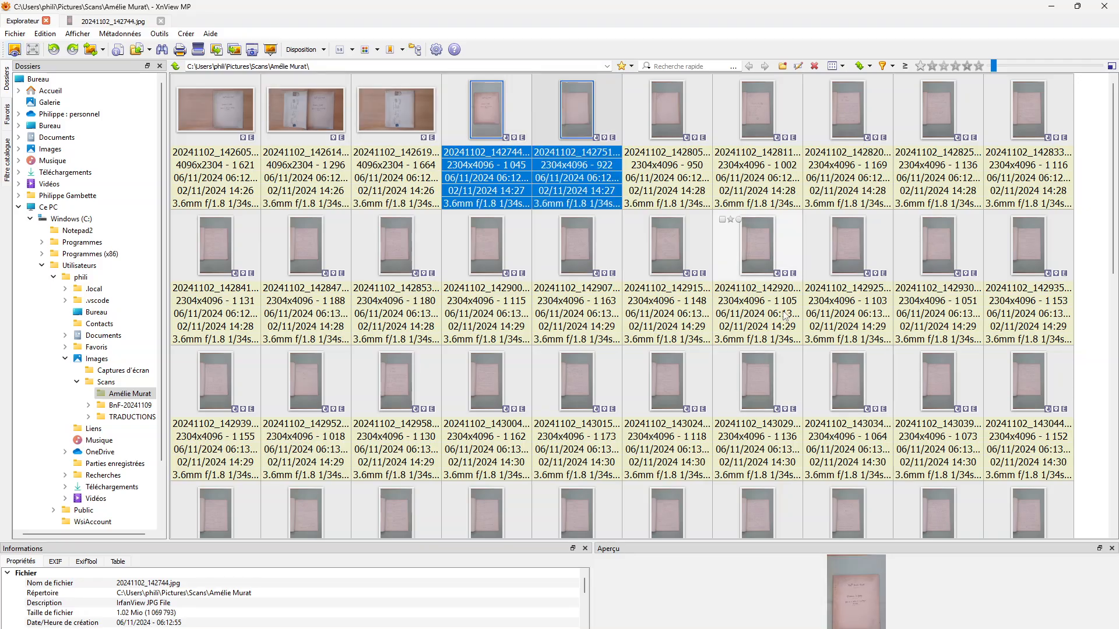
key(shift+Right)
key(shift+Right)
key(shift+Right)
key(shift+Right)
key(shift+Right)
key(shift+Right)
key(shift+Right)
key(shift+Right)
key(shift+Right)
key(shift+Right)
key(shift+Right)
key(shift+Right)
key(shift+Right)
key(shift+Right)
key(shift+Right)
key(shift+Right)
key(shift+Right)
key(shift+Right)
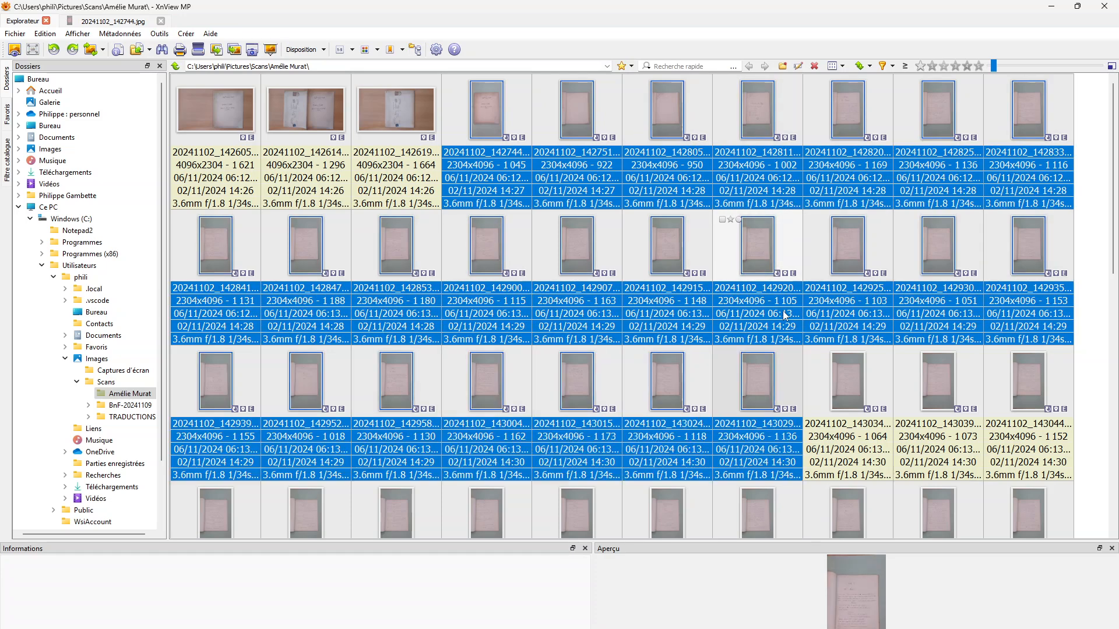
key(shift+Right)
key(shift+Right)
key(shift+Right)
key(shift+Right)
key(shift+Right)
key(shift+Right)
key(shift+Right)
key(shift+Right)
key(shift+Right)
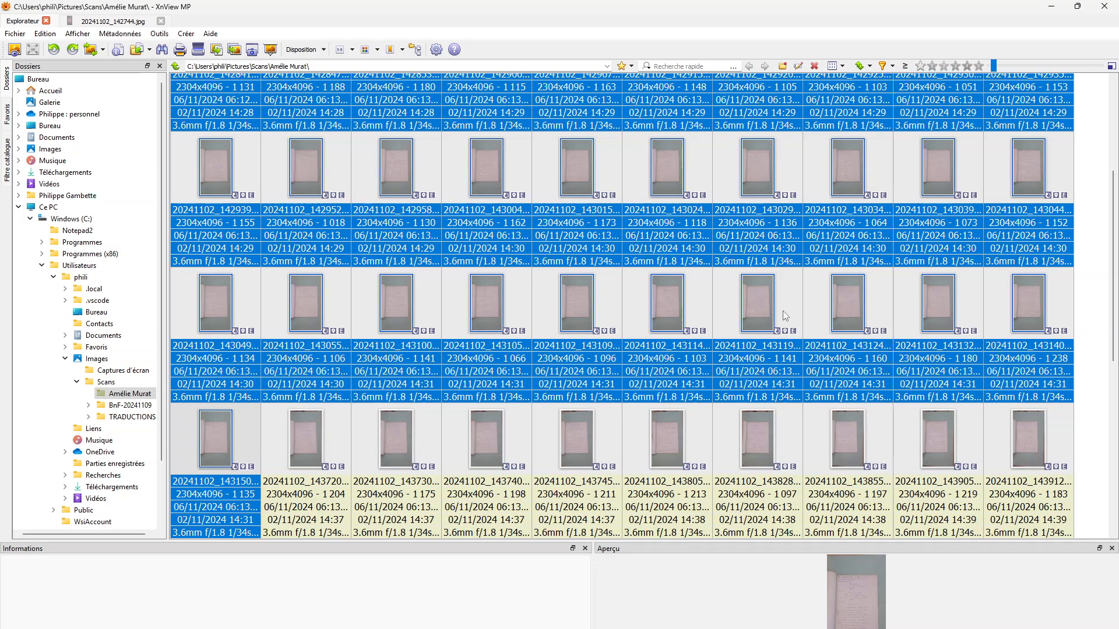
- Select the whole range of photos from 20241102_143150.jpg back to 20241102_142744.jpg
click(212, 456)
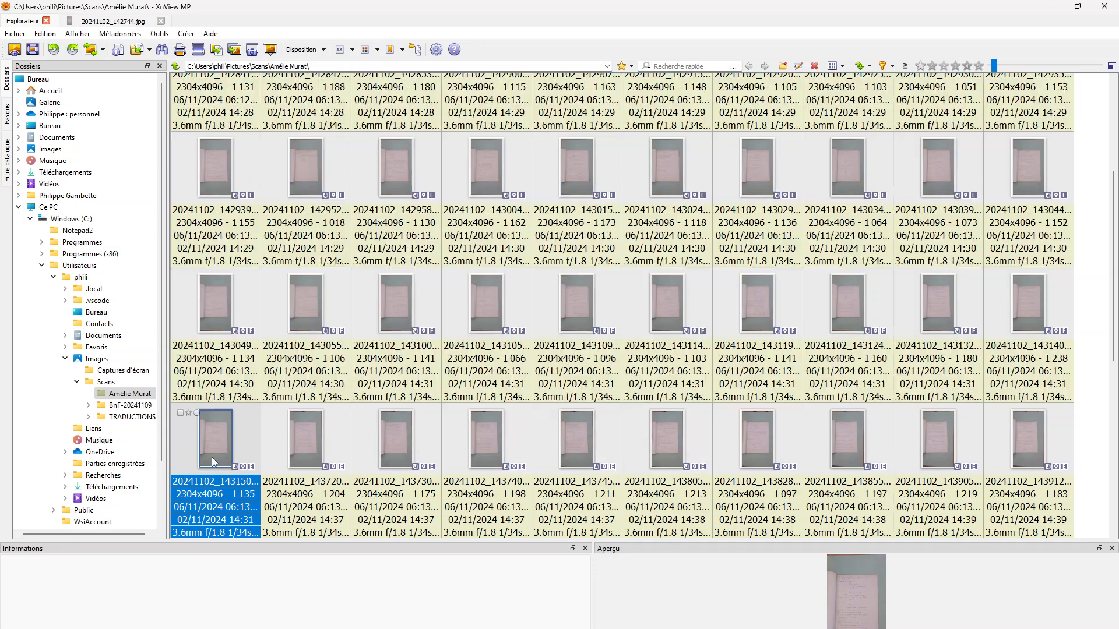
scroll(258, 429, up, 3)
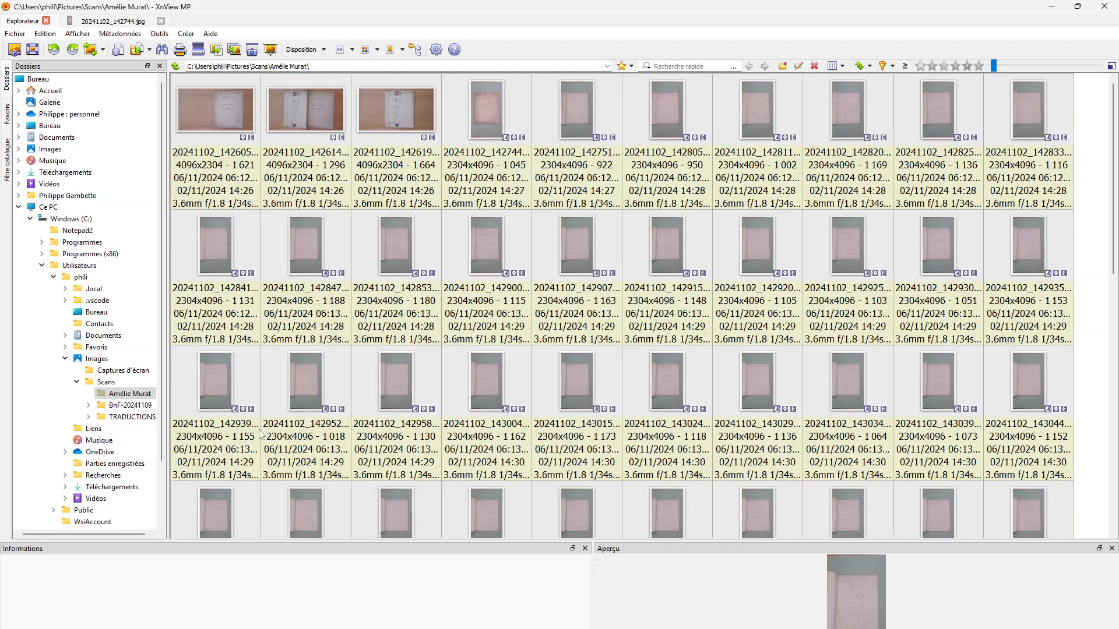
shift+click(501, 115)
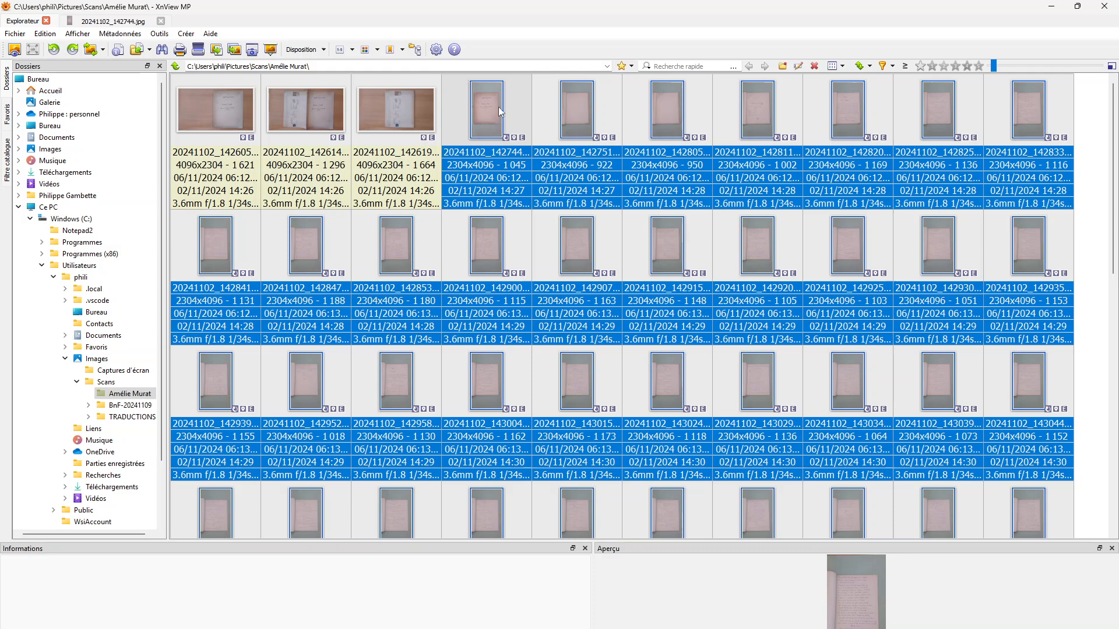
- Start a batch conversion of the selected photos and set the output format to JPG - JPEGLI
right_click(498, 106)
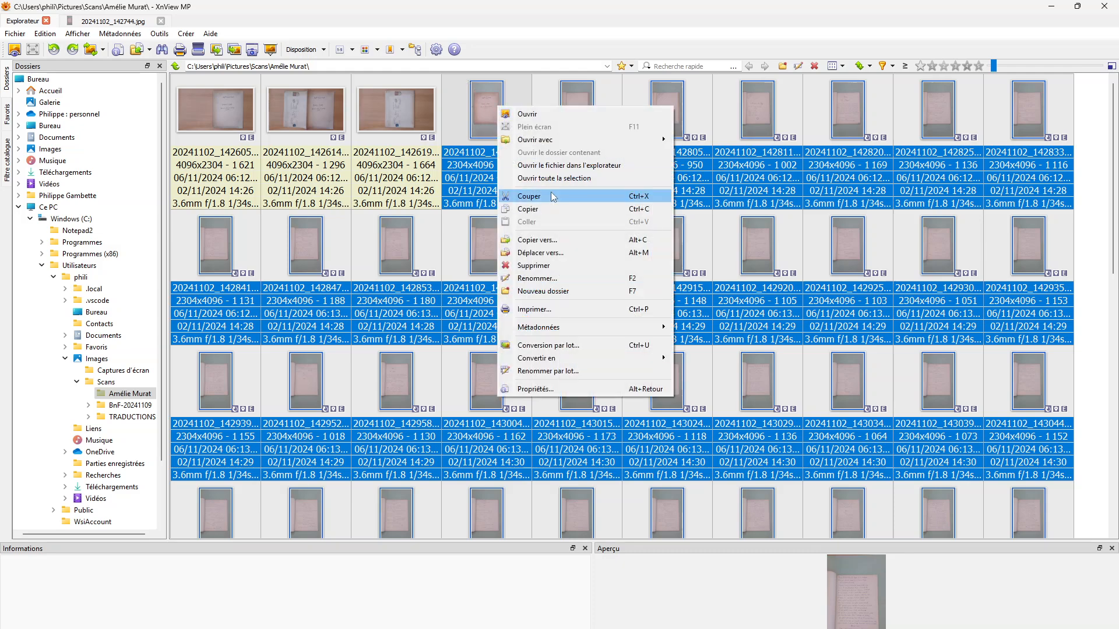
click(592, 349)
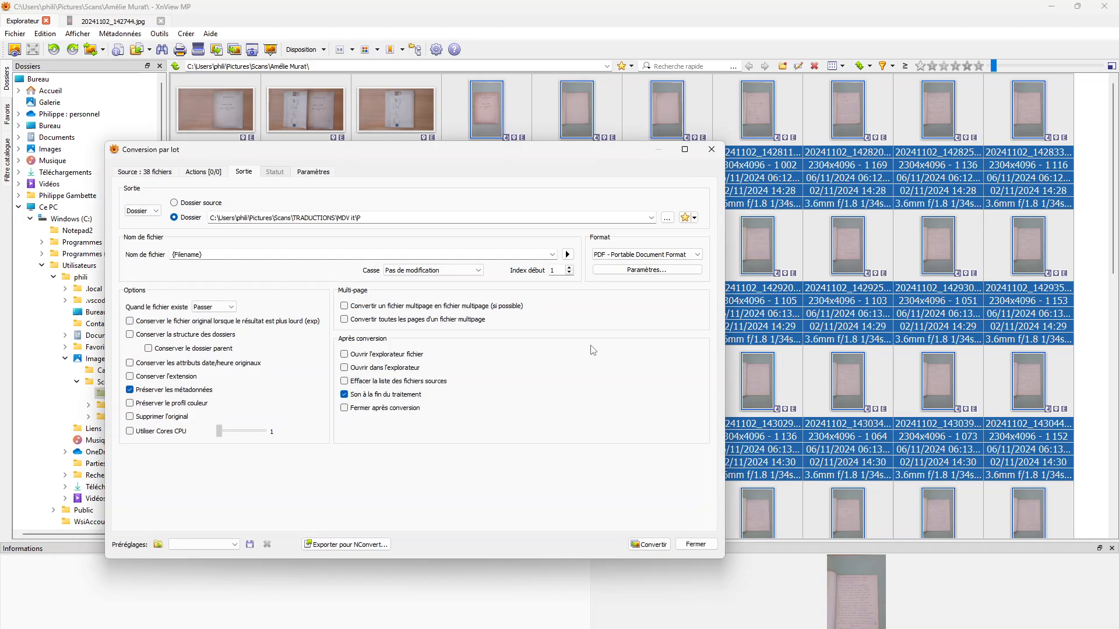
click(647, 254)
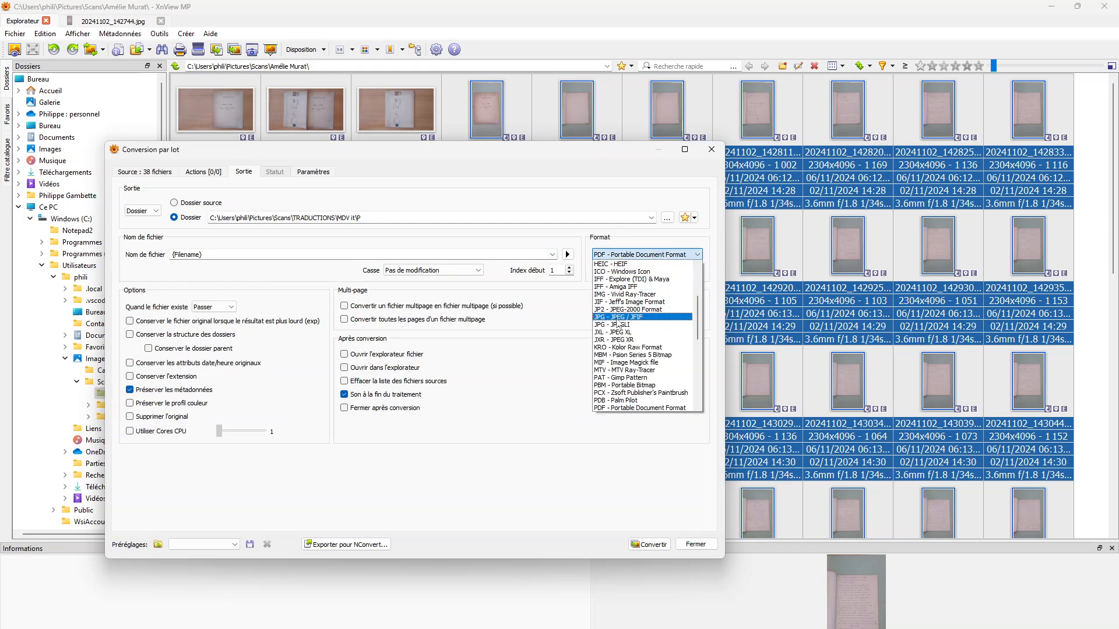
click(616, 324)
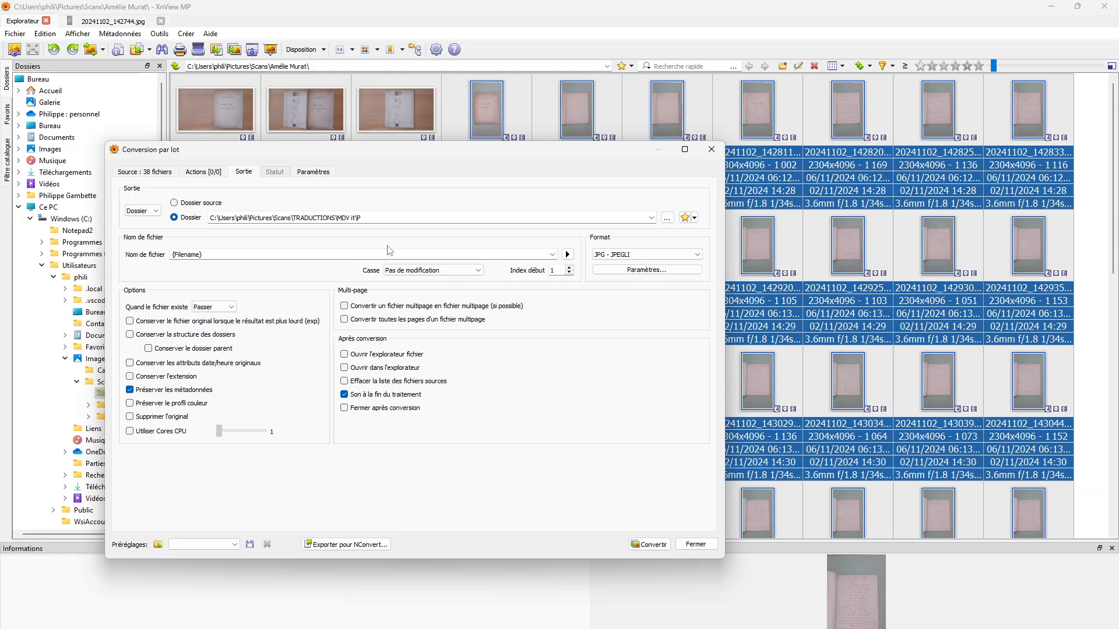
- Create a folder named PagesPourPDF inside Scans\Amélie Murat and set it as the output folder of the batch conversion
click(666, 218)
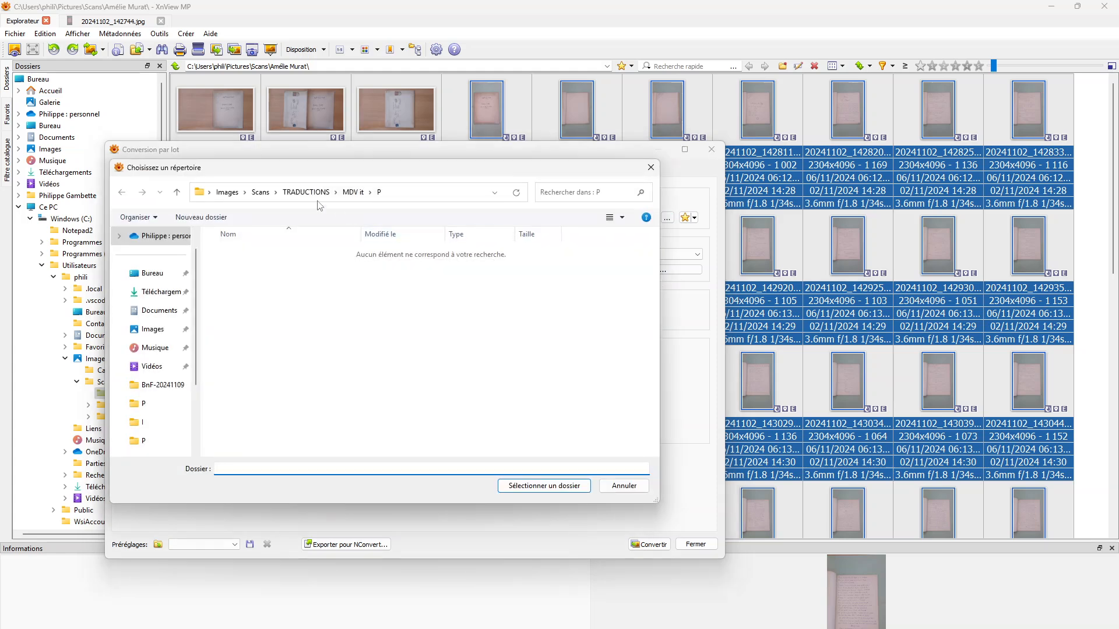
click(254, 194)
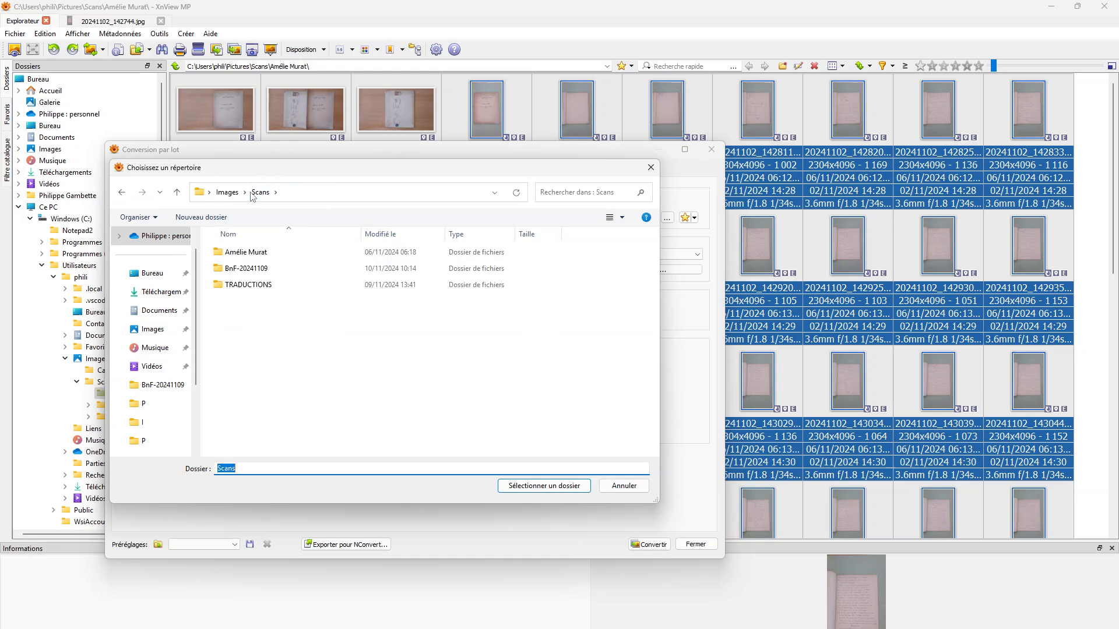
double_click(255, 254)
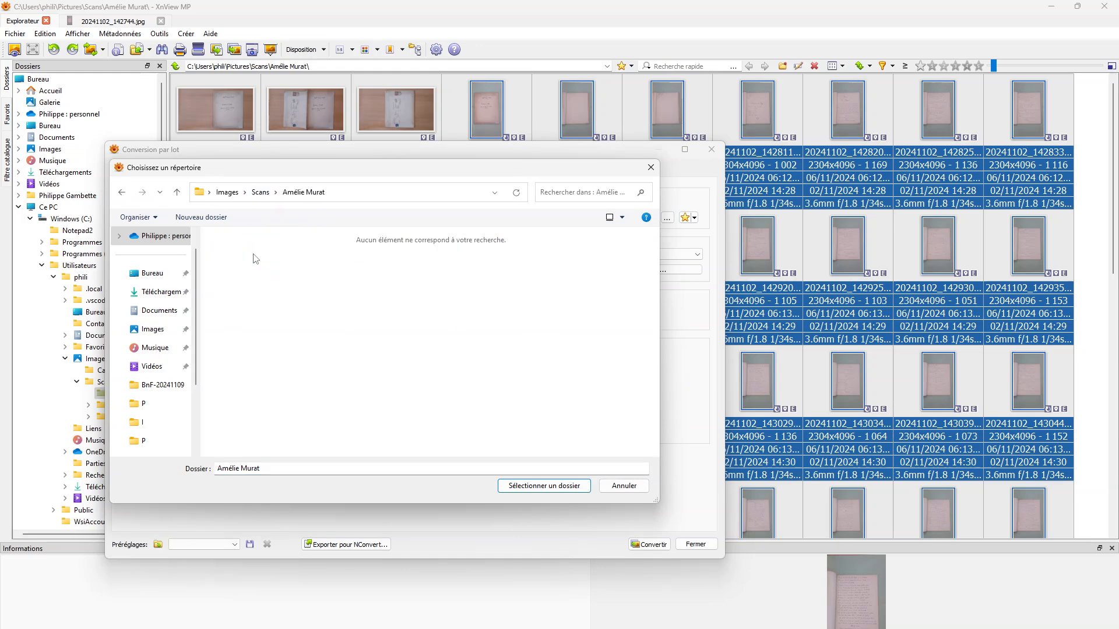
click(211, 221)
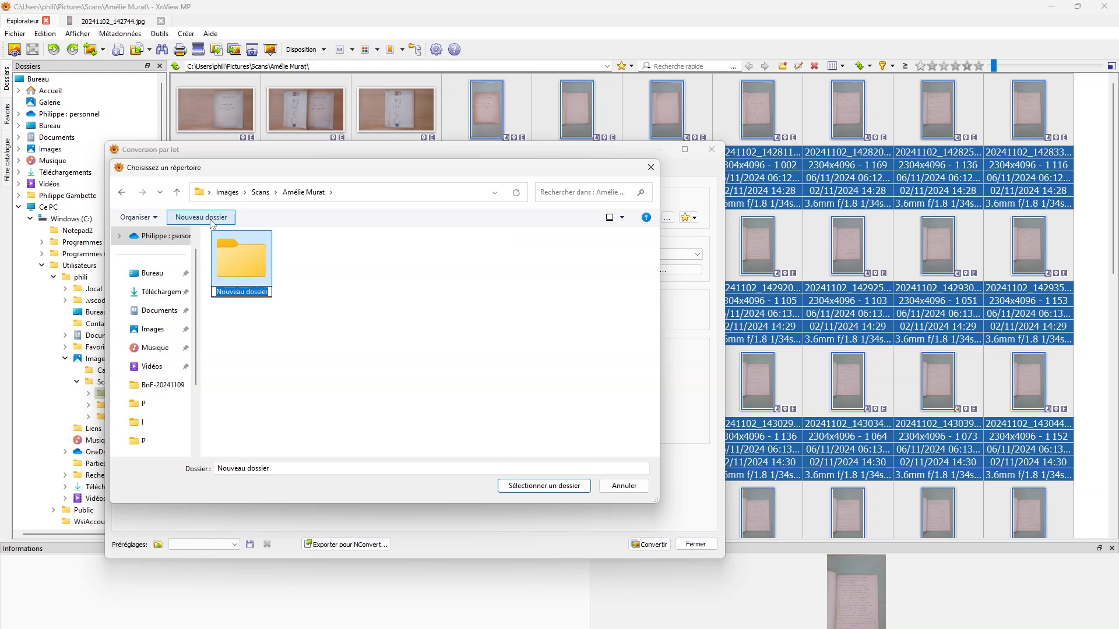
text(PagesPourPDF)
key(Return)
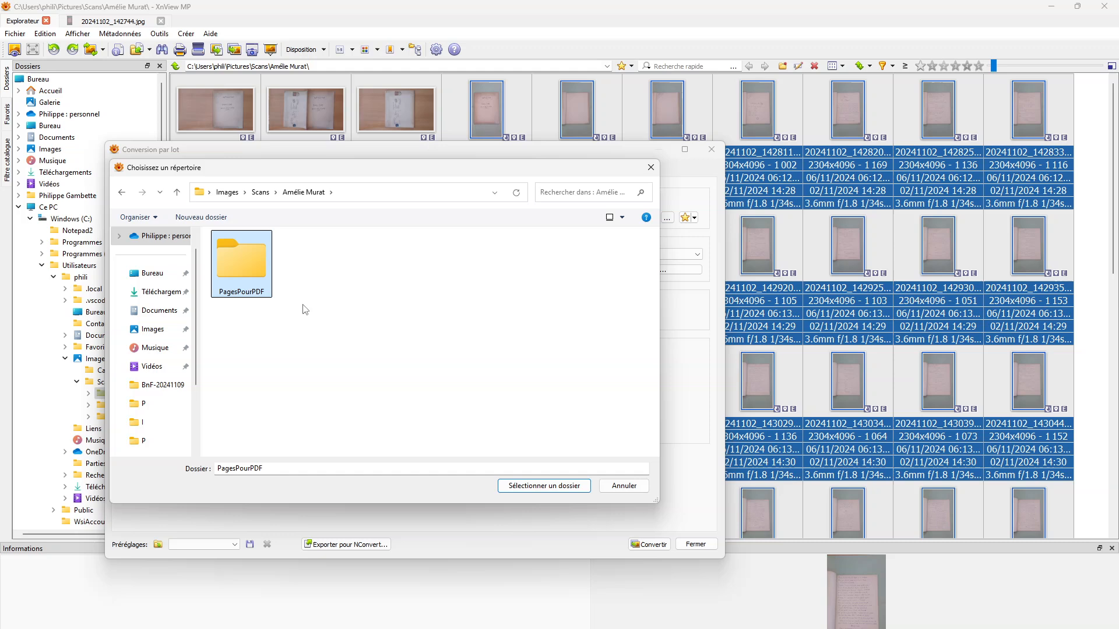
double_click(248, 272)
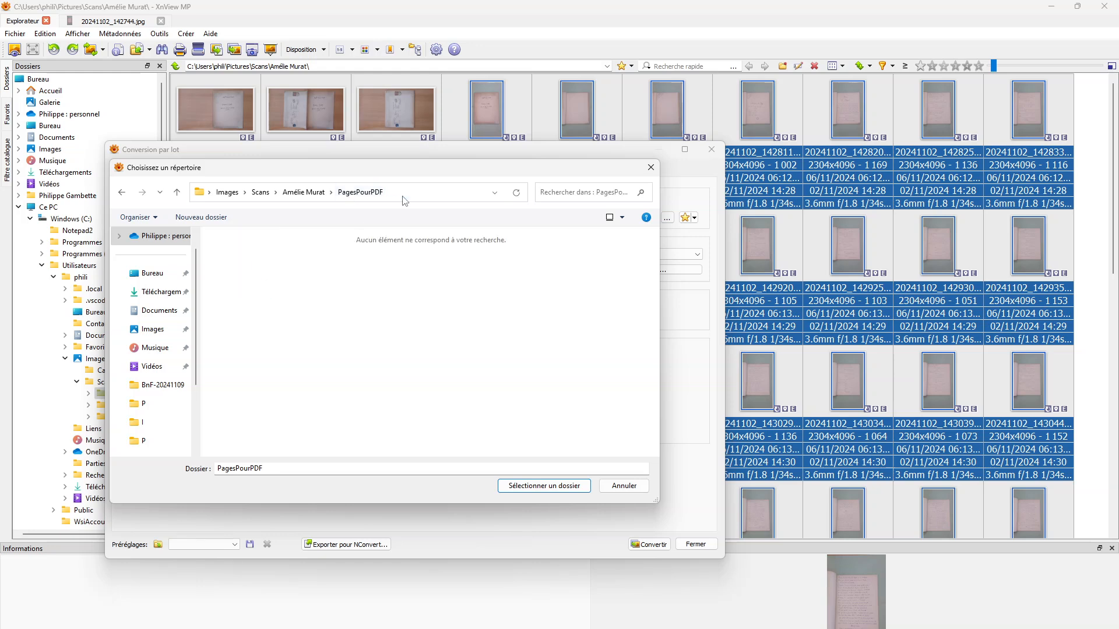
click(561, 495)
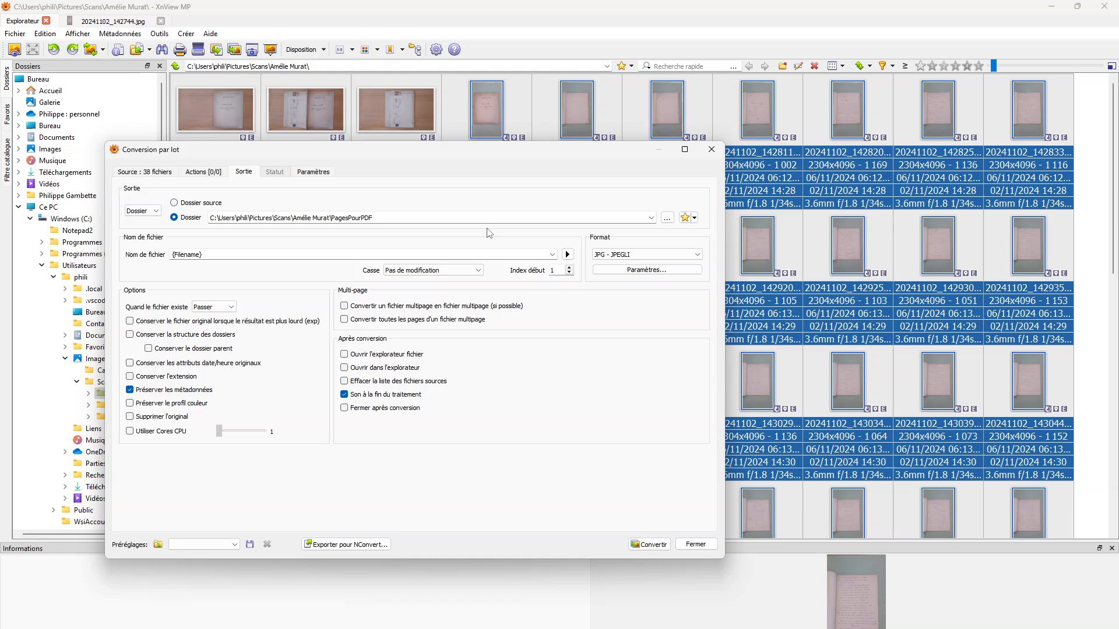
- Add the crop transformation Rogner to the actions of the batch conversion
click(305, 176)
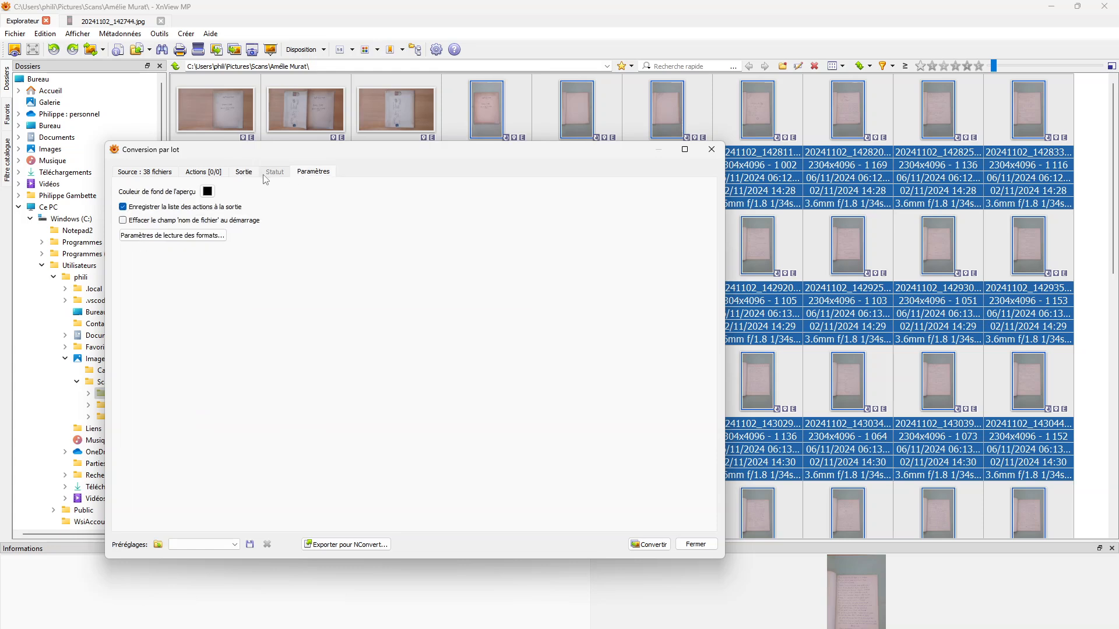
click(219, 176)
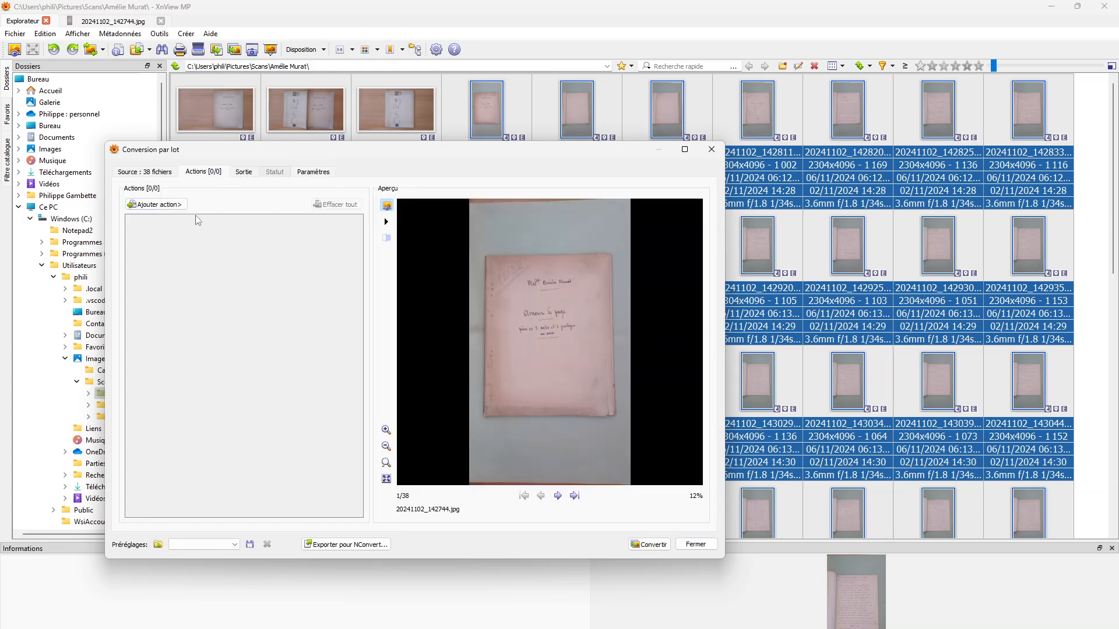
click(172, 205)
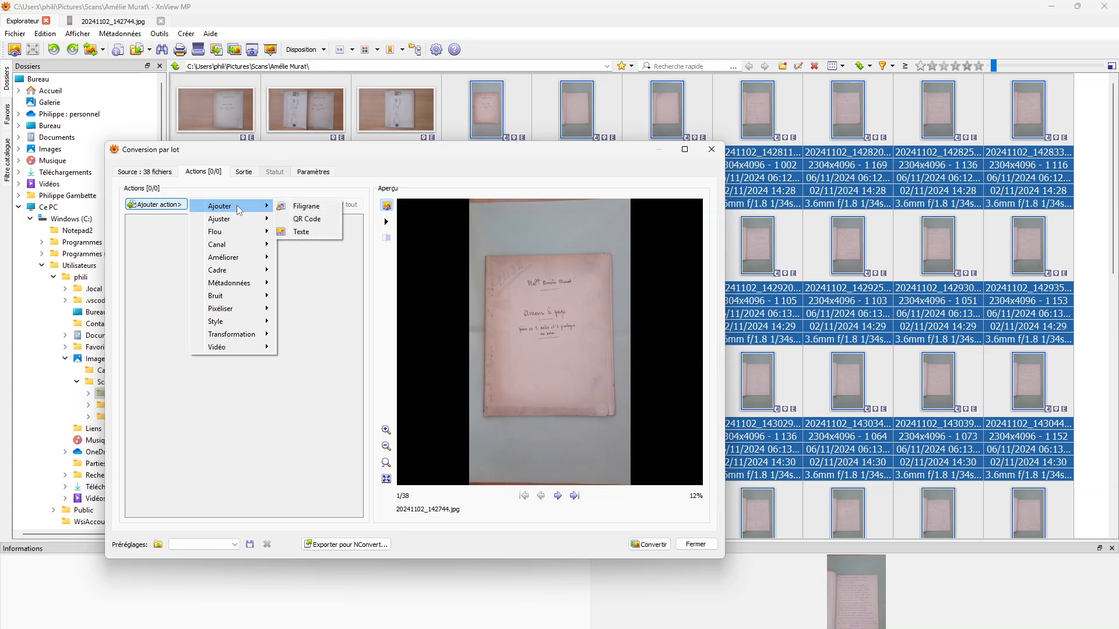
mouse_move(240, 335)
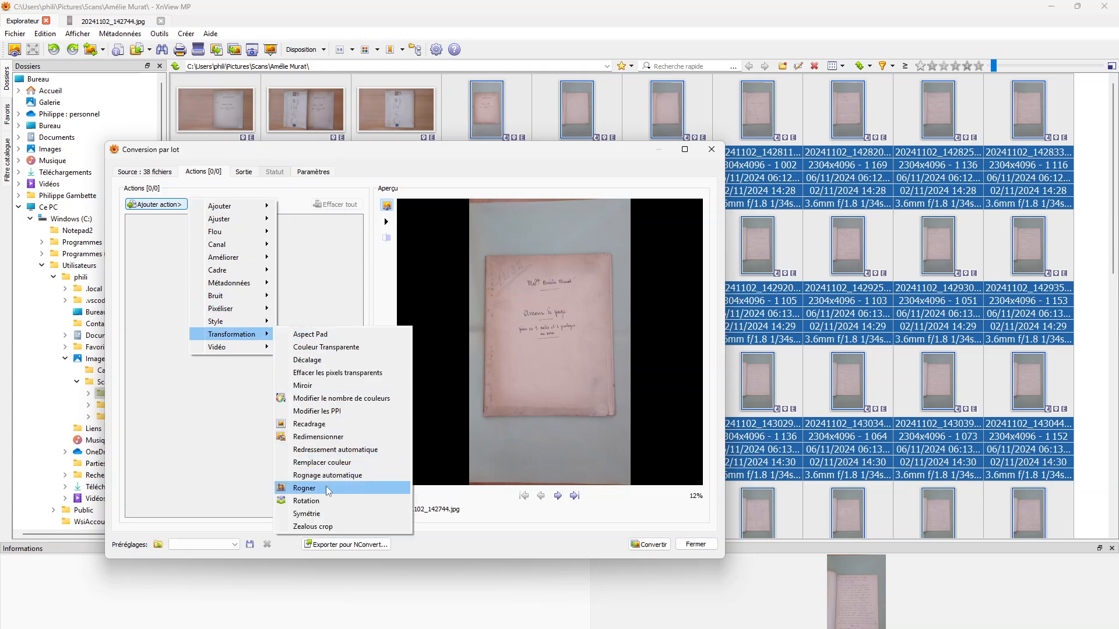
click(305, 488)
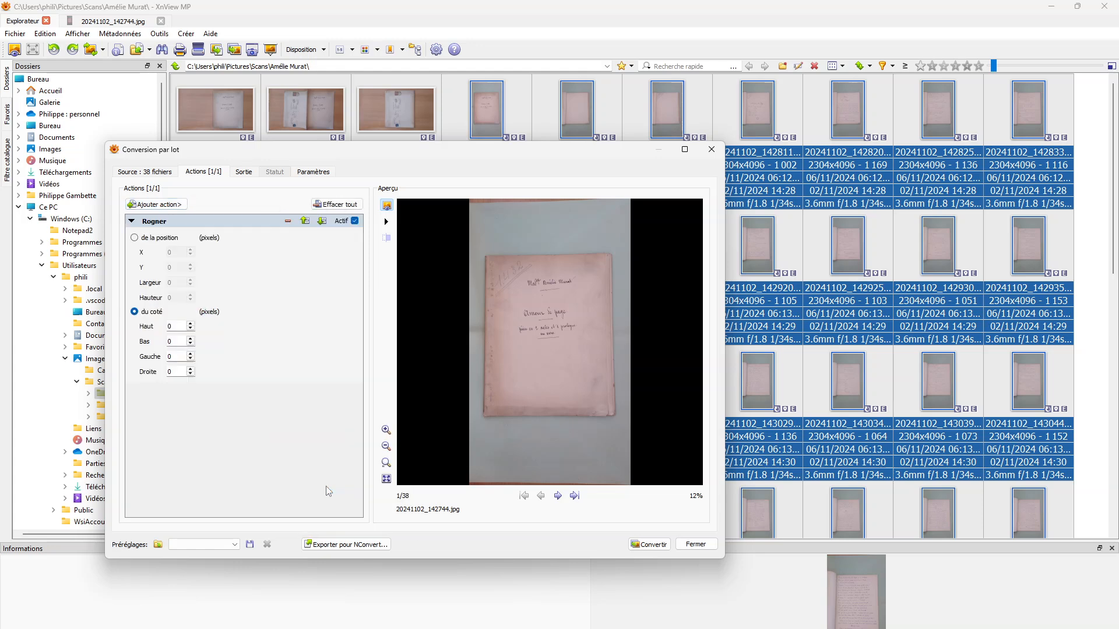
- Define the crop by position in pixels with X 100, Y 700, width 2000 and height 2500
click(135, 239)
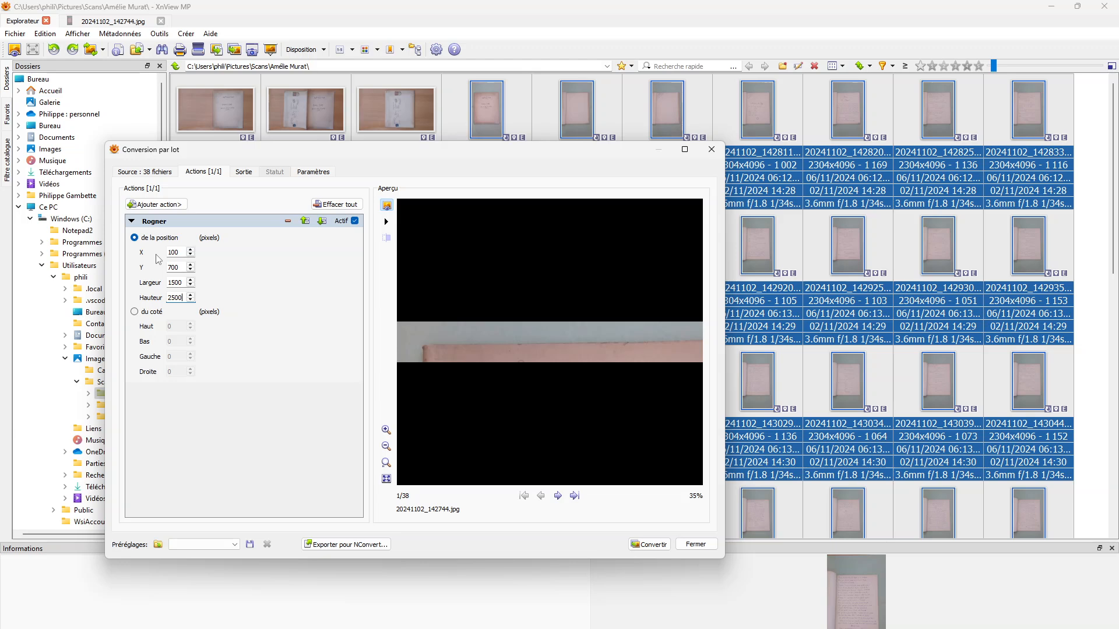
key(Left)
key(Left)
text(5)
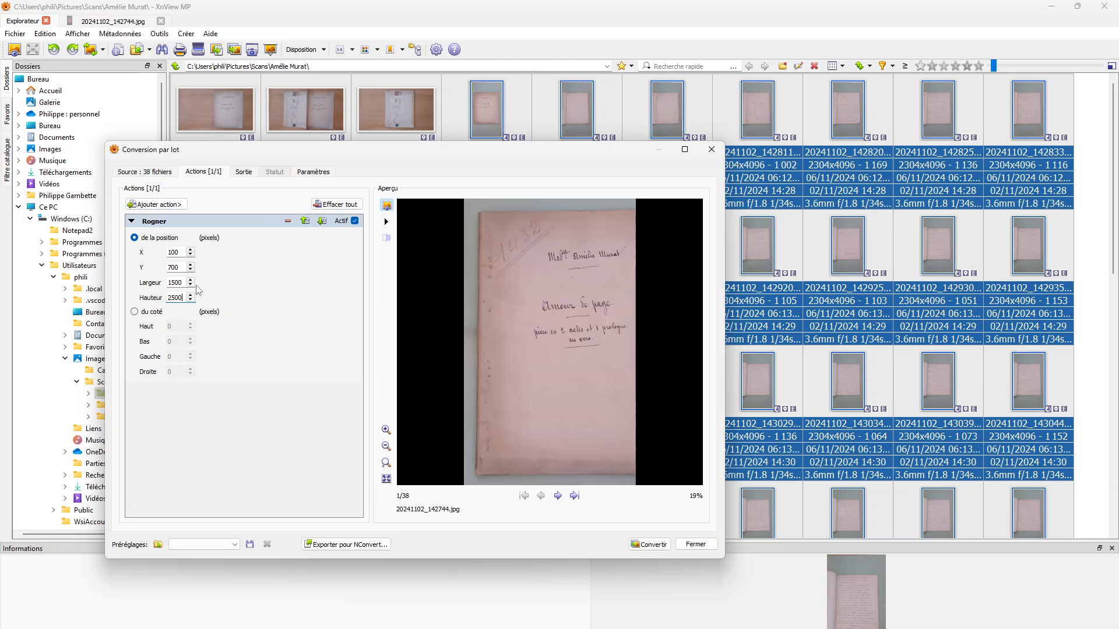
drag(186, 283, 123, 284)
text(2000)
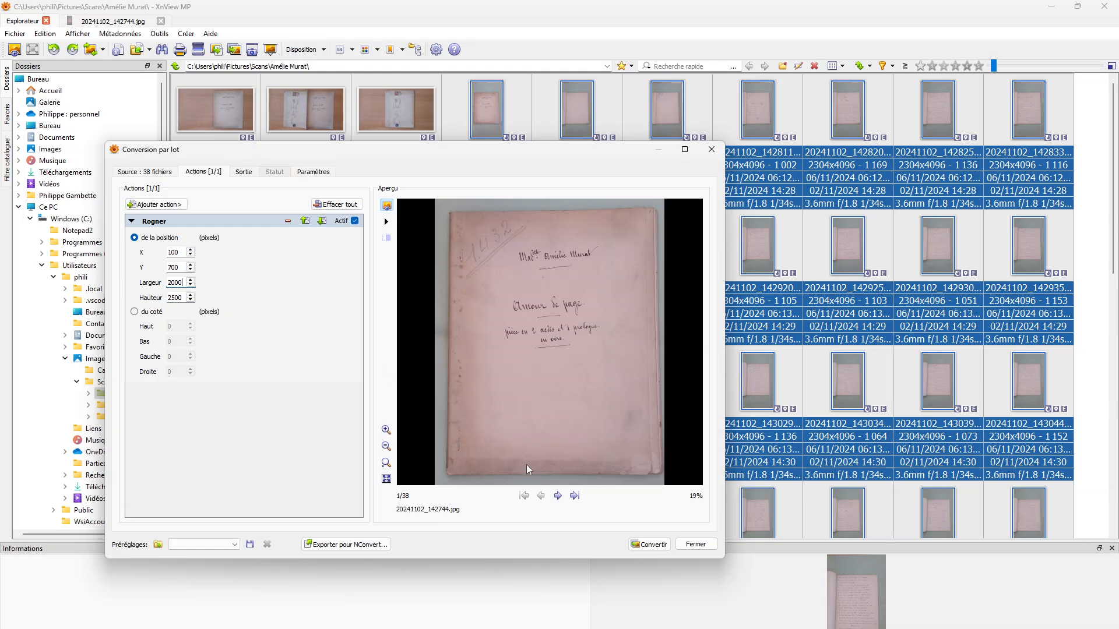
- Examine the crop preview photo by photo, including the last pages of the series, to check that the frame fits each page
click(558, 496)
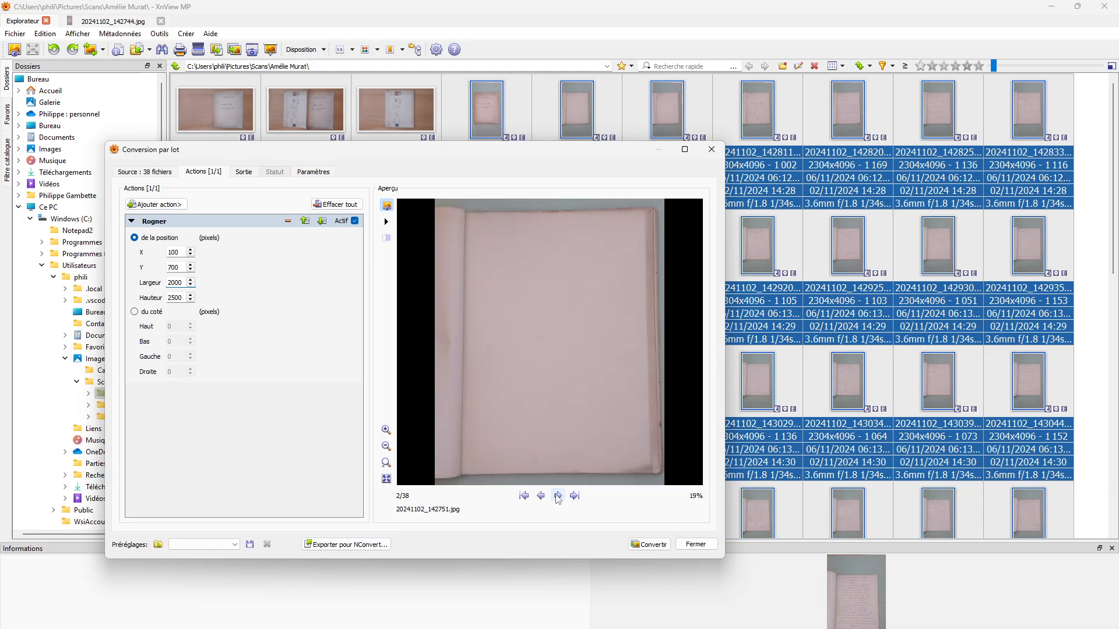
click(558, 496)
click(557, 496)
click(558, 496)
click(557, 496)
click(558, 496)
click(558, 496)
click(558, 496)
click(558, 496)
click(557, 496)
click(558, 495)
click(558, 496)
click(558, 496)
click(558, 496)
click(557, 496)
click(558, 495)
click(558, 496)
click(557, 496)
click(557, 496)
click(558, 496)
click(558, 496)
click(558, 496)
click(557, 495)
click(558, 496)
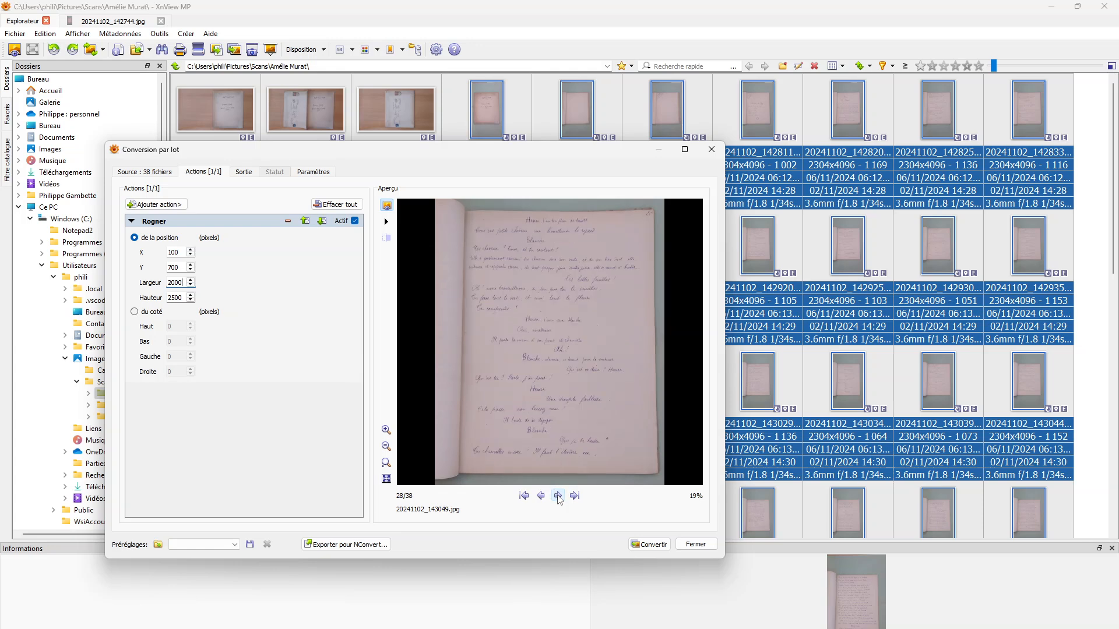
click(574, 496)
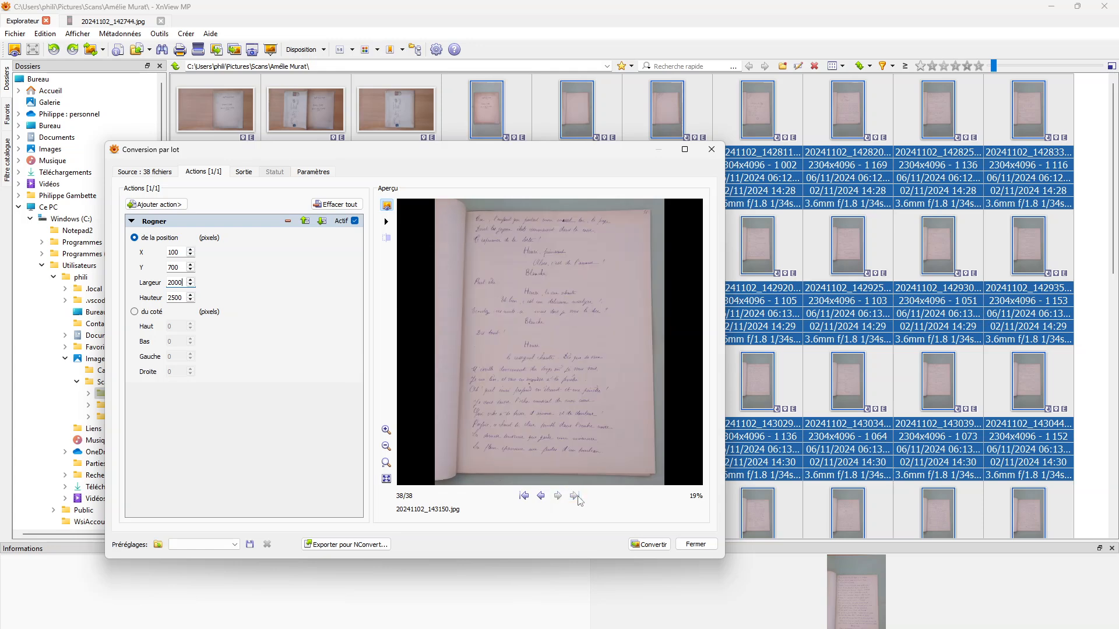
click(540, 496)
click(540, 496)
click(540, 495)
click(541, 496)
click(540, 496)
click(541, 495)
click(524, 495)
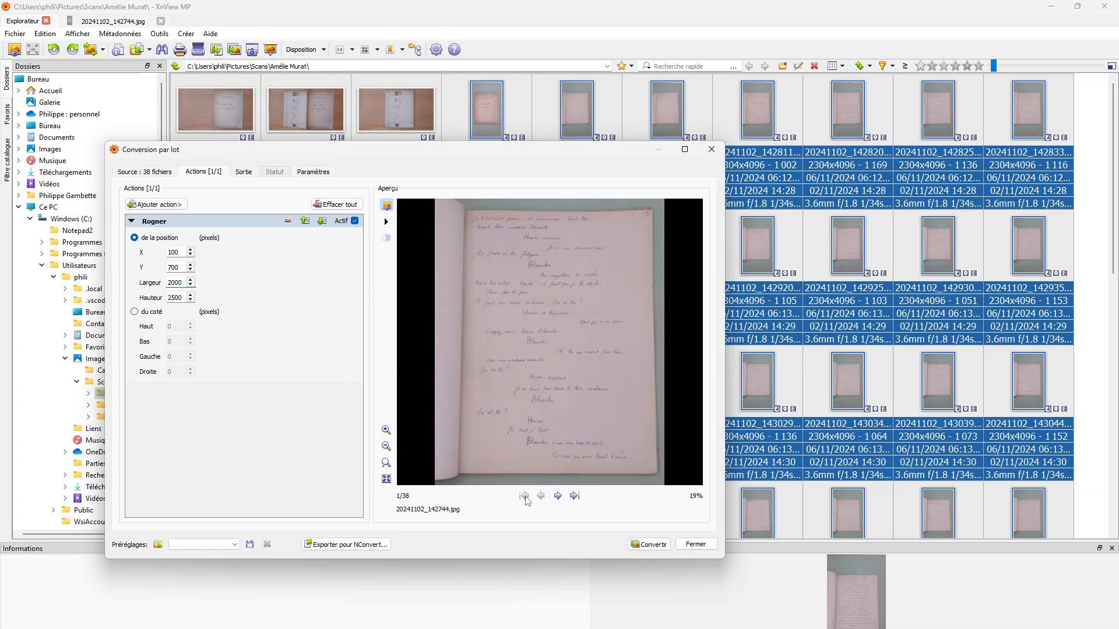
- Set the crop's X position to 150 pixels and check the frame in the preview, going back from the last photo
double_click(174, 251)
text(120)
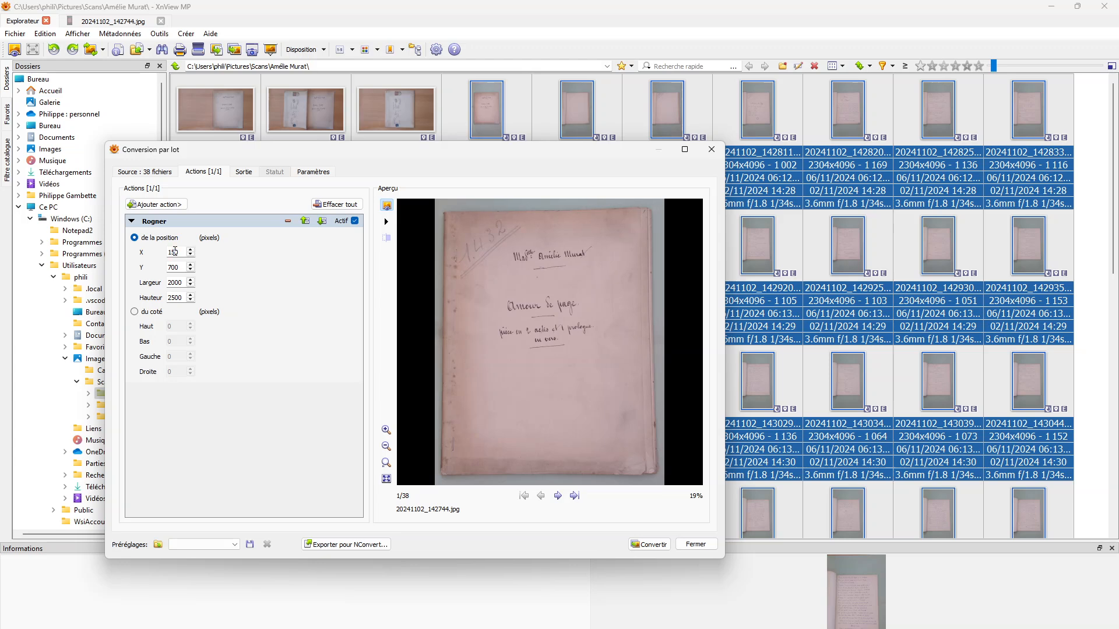
click(574, 495)
click(541, 495)
click(540, 495)
click(541, 495)
click(540, 495)
click(541, 495)
click(541, 495)
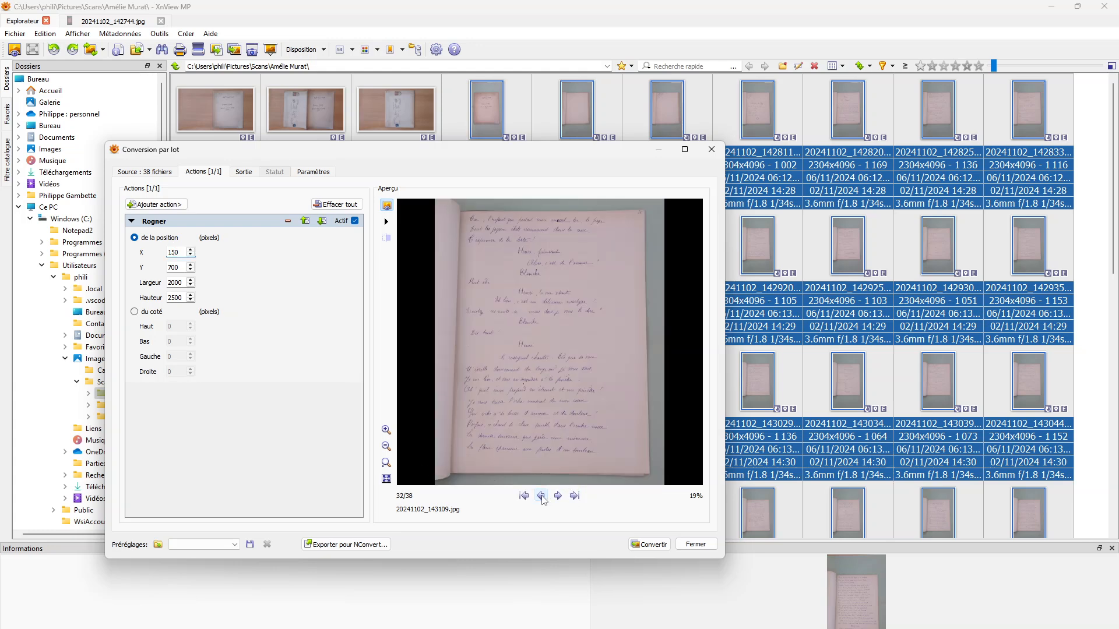
click(541, 496)
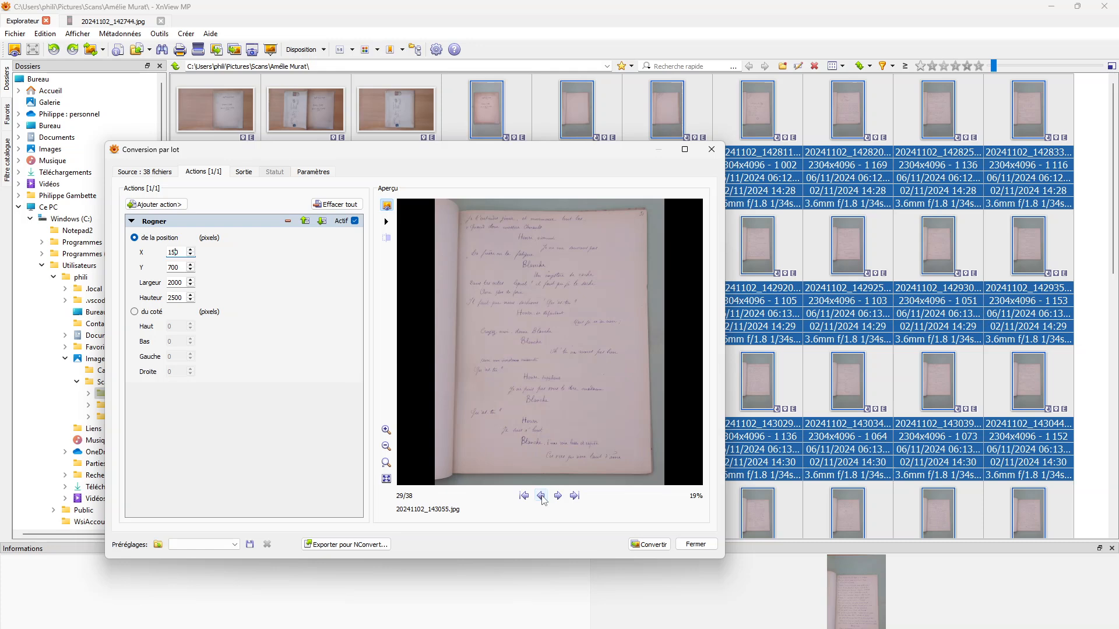
click(541, 495)
click(541, 495)
click(541, 495)
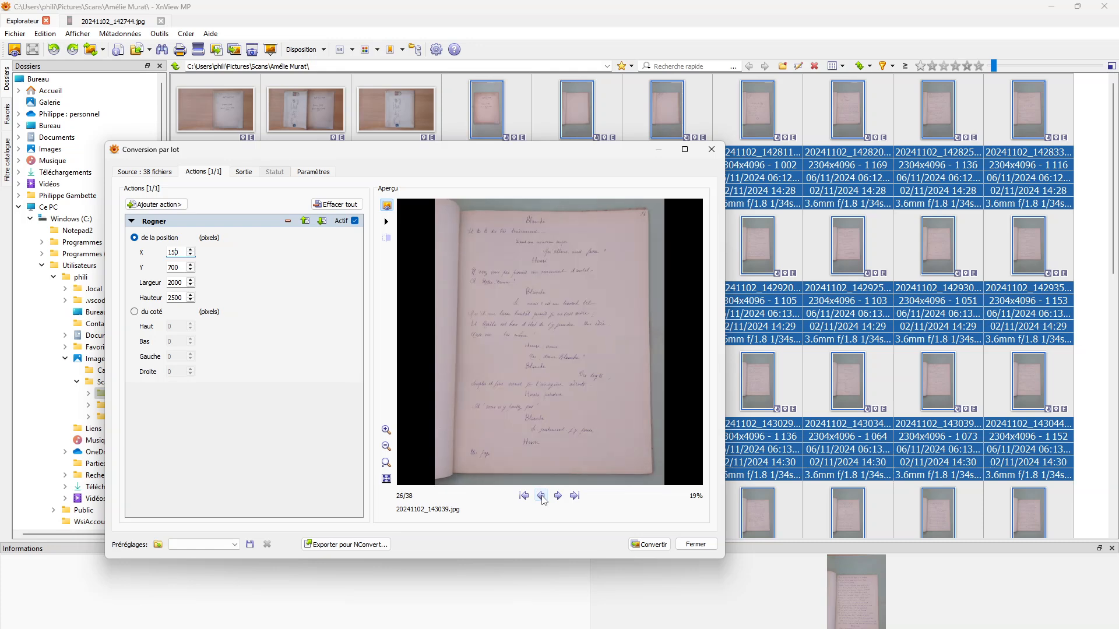
- Check the output settings and run the batch conversion of the selected photos into PagesPourPDF
click(244, 174)
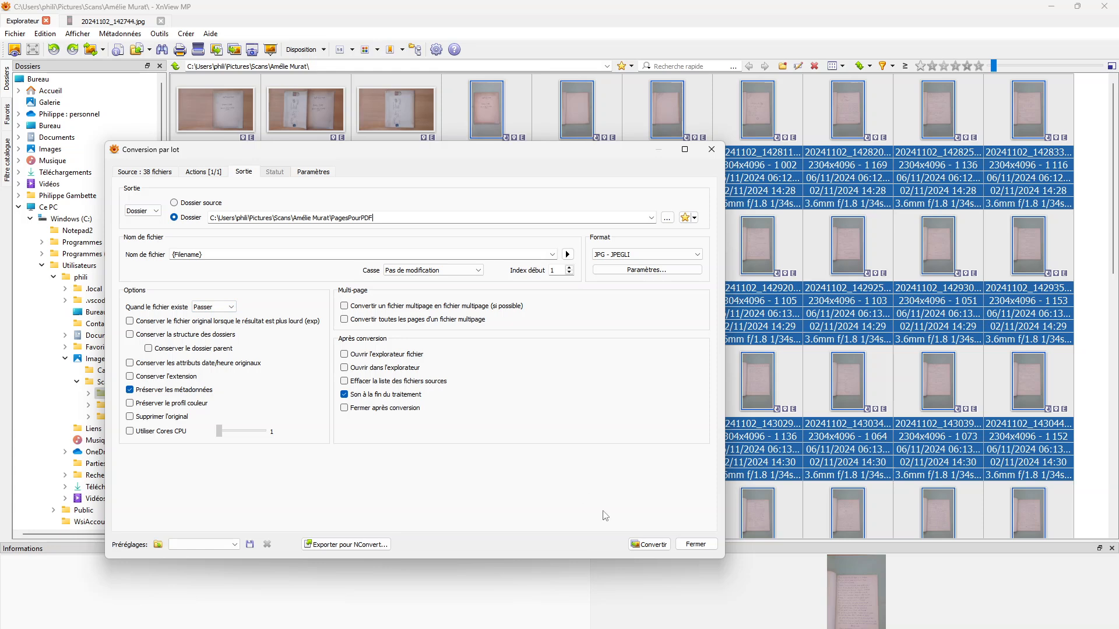
click(651, 544)
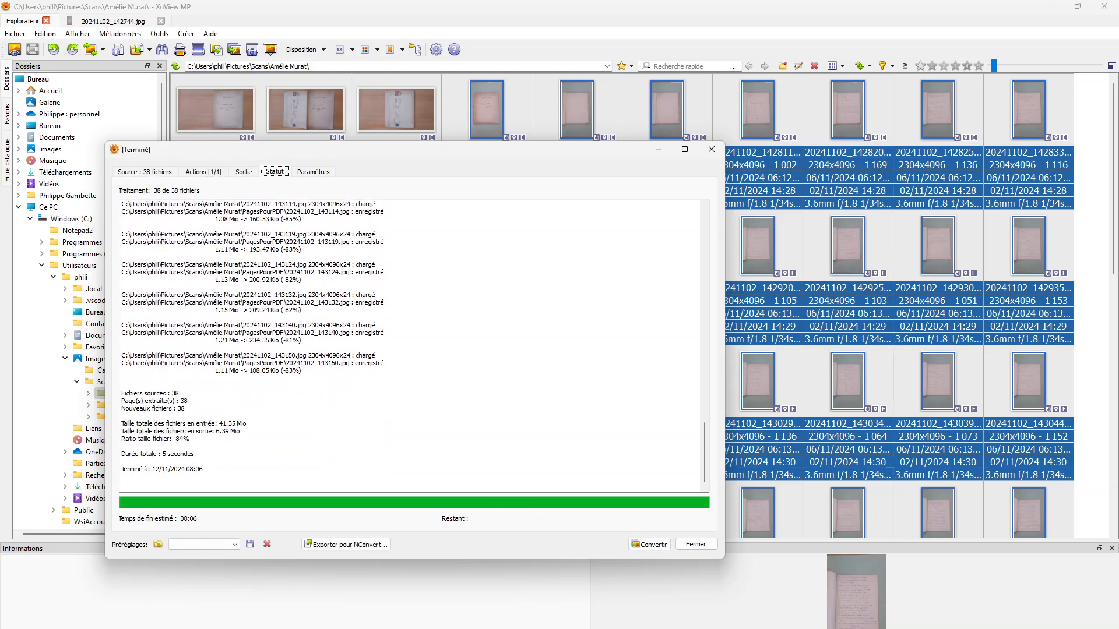
- Switch to File Explorer, open the PagesPourPDF folder and examine several cropped pages one after another in IrfanView
key(alt+Tab)
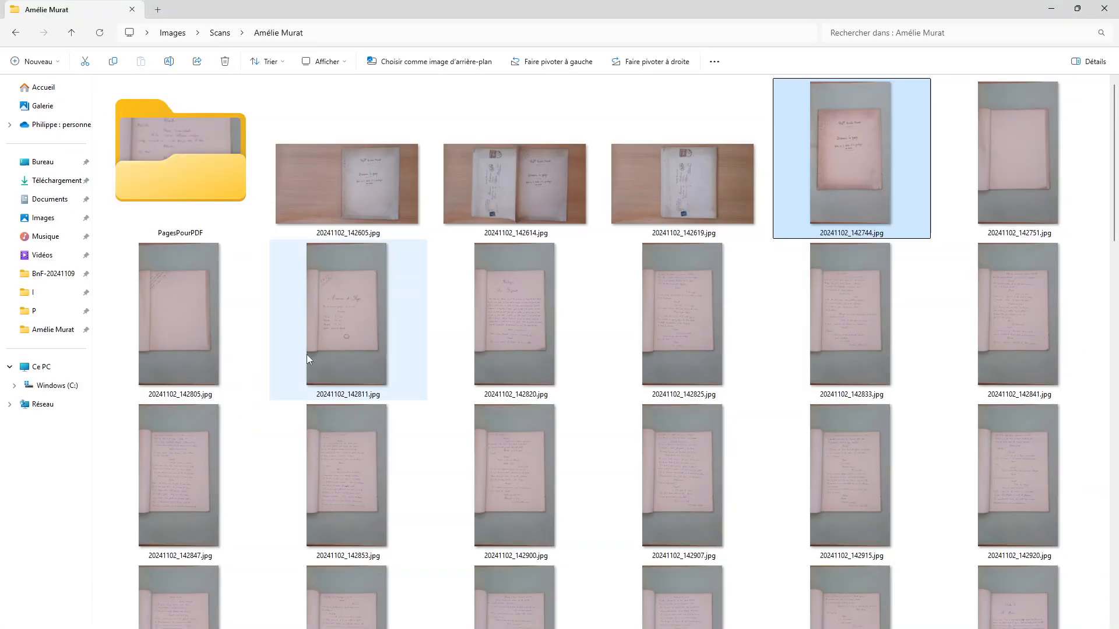
click(232, 198)
double_click(232, 198)
double_click(235, 127)
key(Right)
key(Right)
key(Right)
key(Right)
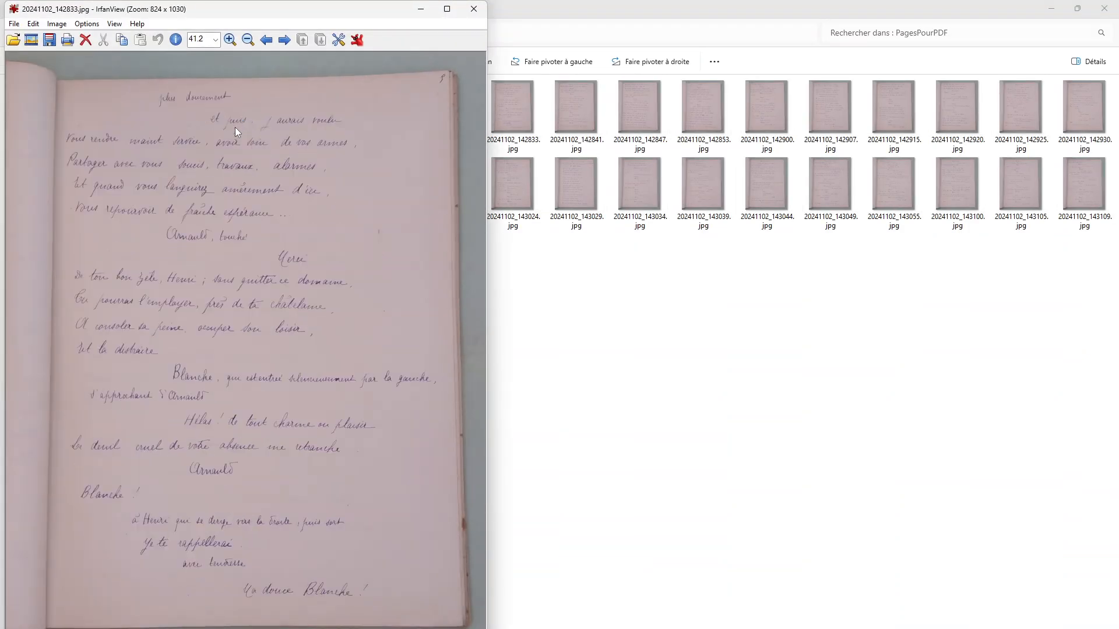
key(Right)
key(Right)
key(Right)
key(Left)
key(Left)
key(Left)
key(Right)
key(Escape)
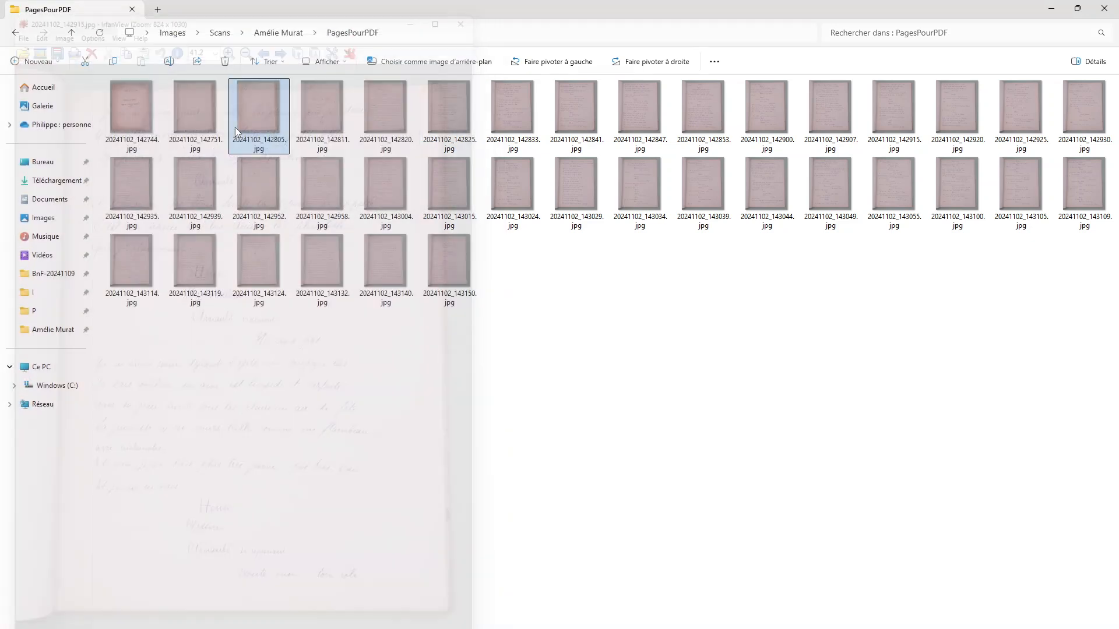
- Go back to the Amélie Murat folder and look through its photos down to the last ones, around 20241102_144119.jpg
key(alt+Up)
key(Right)
key(Down)
key(Down)
key(Down)
key(Down)
key(Down)
key(Down)
key(Down)
key(Down)
key(Down)
key(Down)
key(Down)
key(Down)
key(Down)
key(Down)
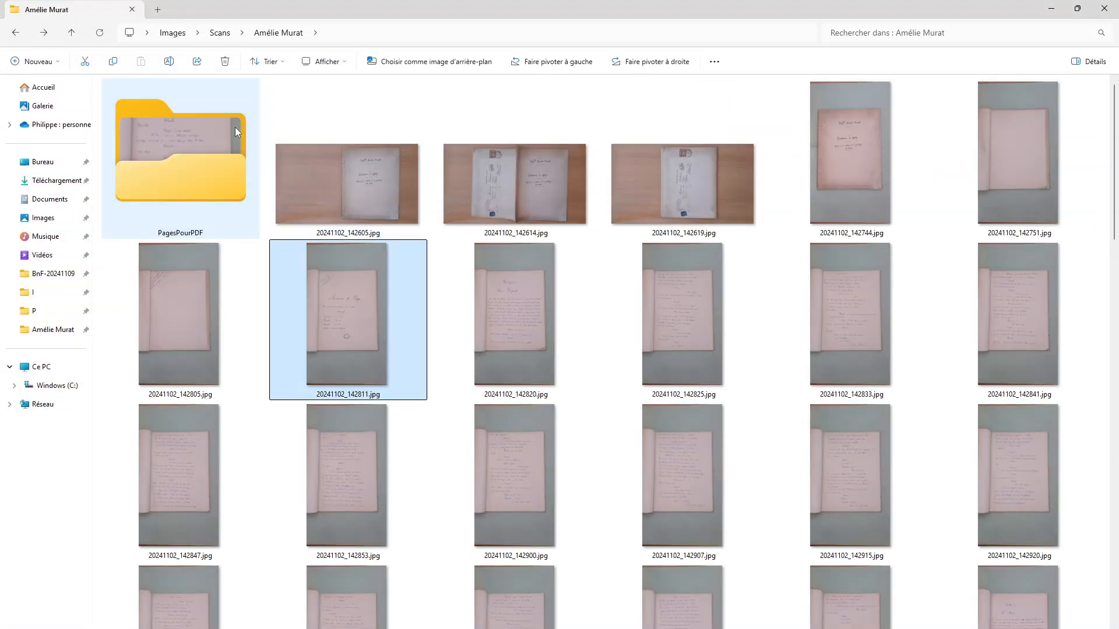
key(Down)
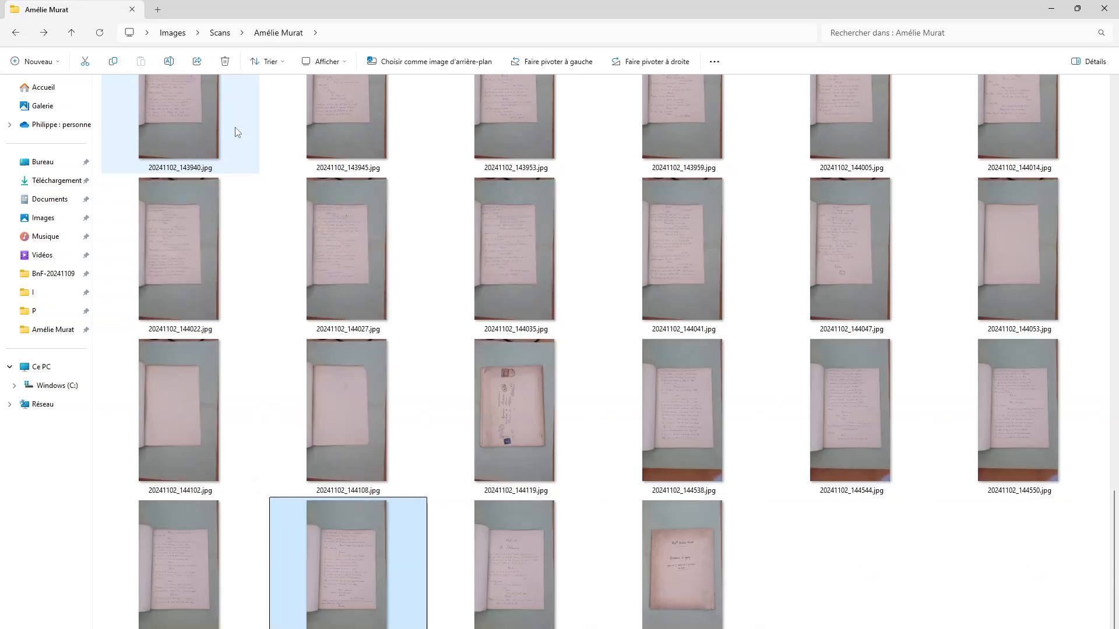
key(Up)
key(Right)
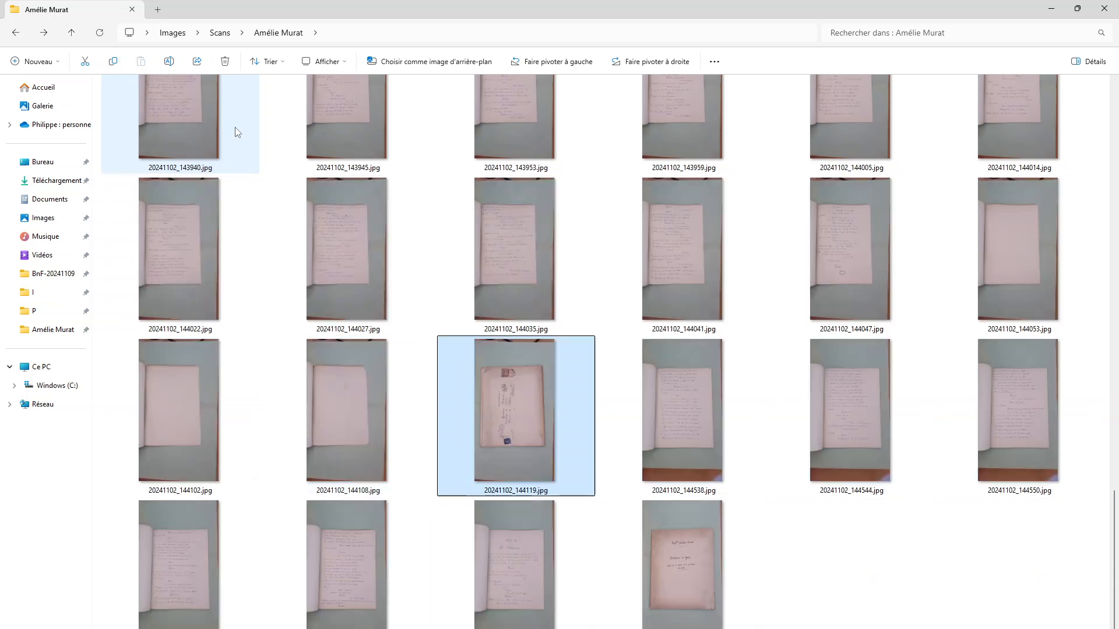
- Switch back to XnView MP, close the finished batch conversion window and look through the folder's thumbnails
key(alt+Tab)
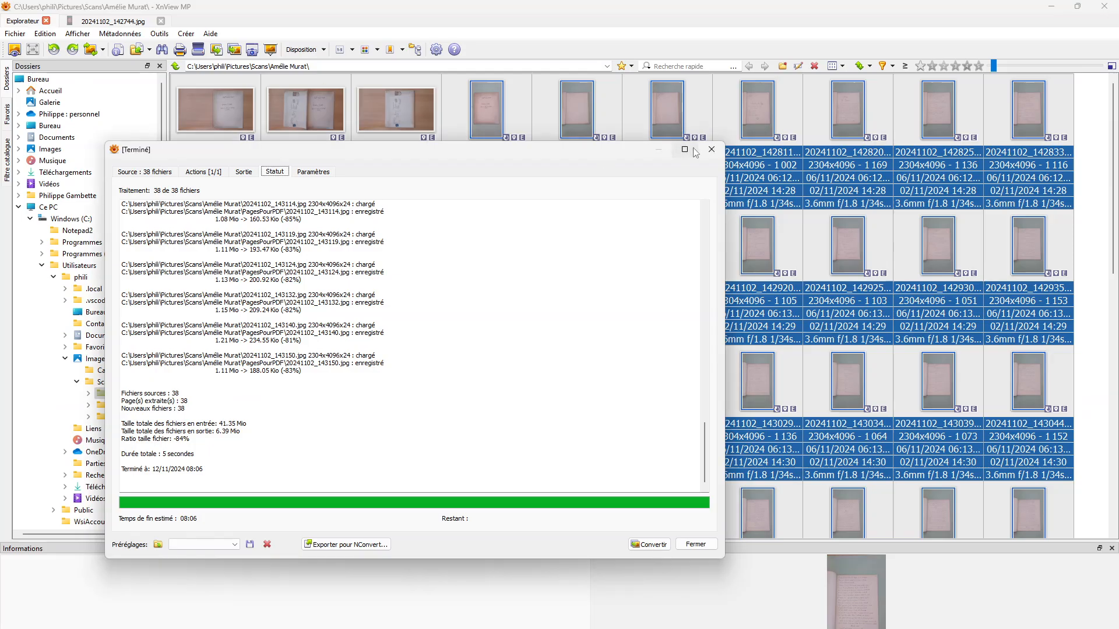
click(711, 149)
scroll(496, 328, down, 10)
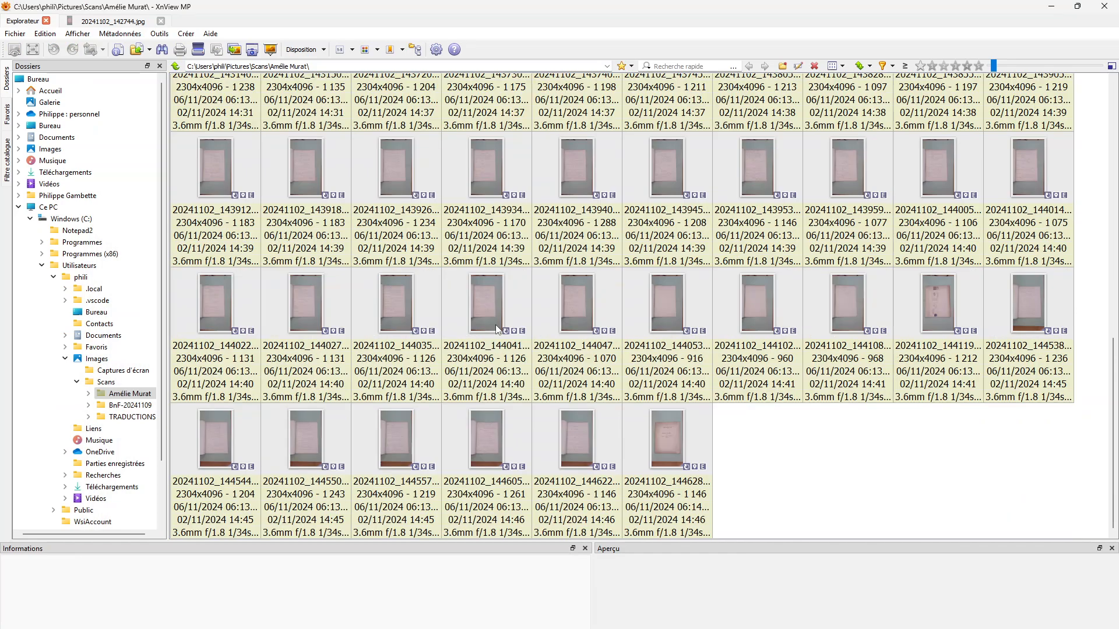
scroll(495, 324, up, 10)
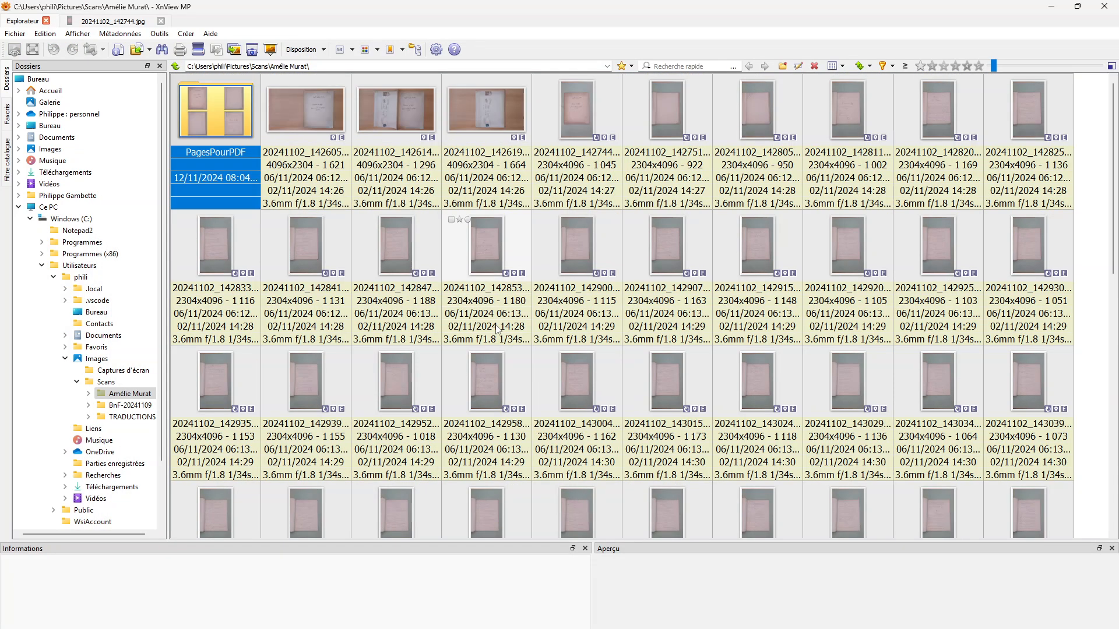
- Select the already converted photos from 20241102_142744 through 20241102_143150 to locate where the first batch ends
click(437, 366)
scroll(437, 366, down, 2)
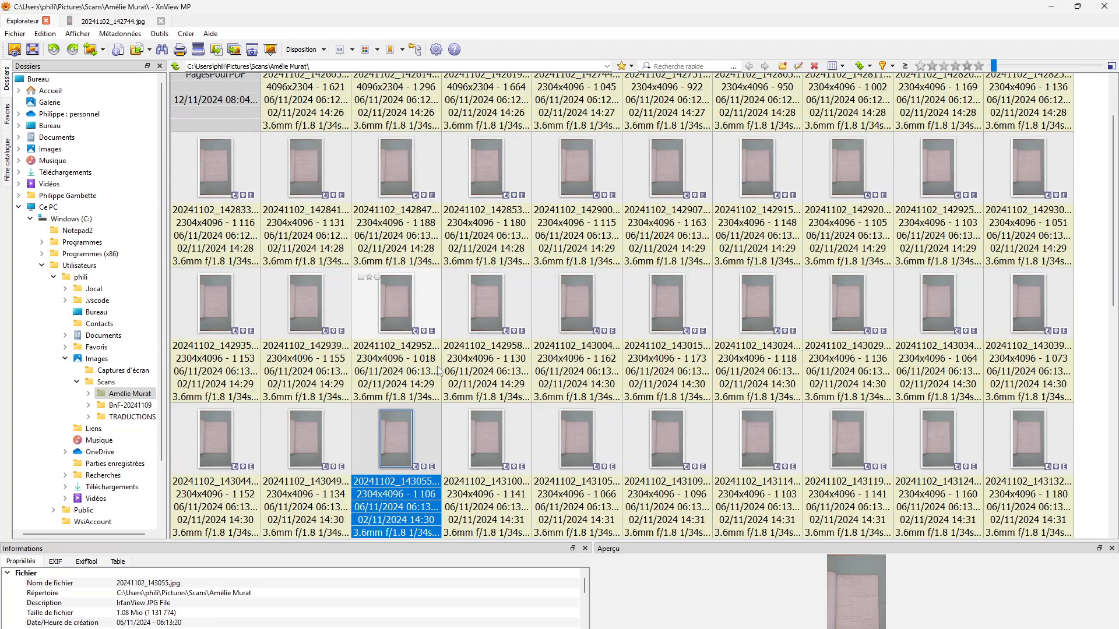
key(Up)
key(Right)
key(Right)
key(shift+Right)
key(shift+Right)
key(shift+Right)
key(shift+Right)
key(shift+Right)
key(shift+Right)
key(shift+Right)
key(shift+Right)
key(shift+Right)
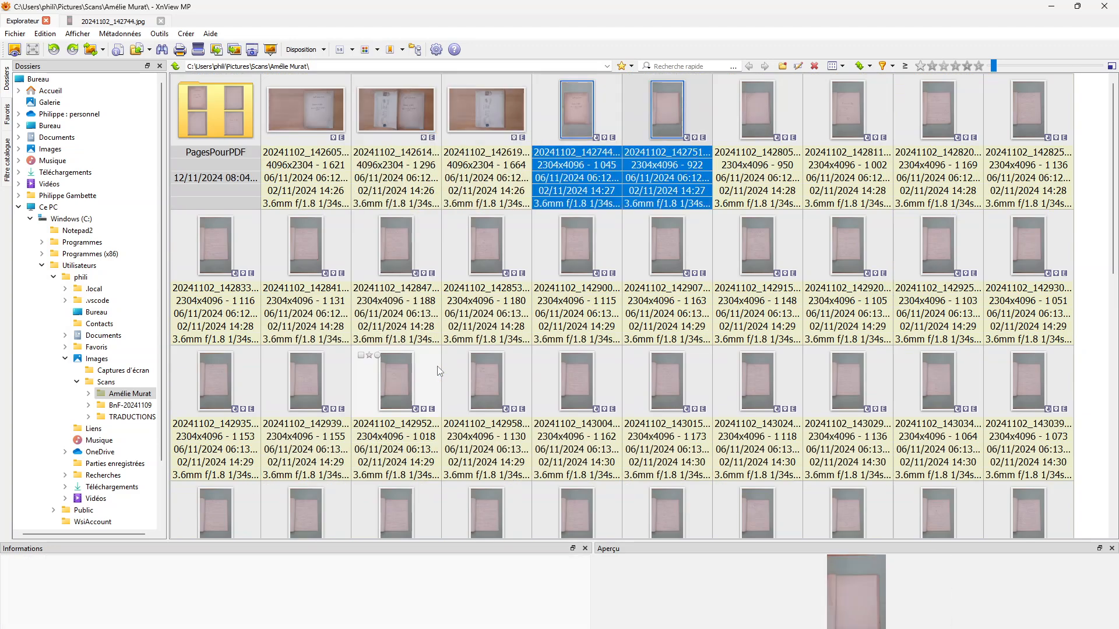
key(shift+Right)
key(shift+Right)
key(shift+Right)
key(shift+Right)
key(shift+Right)
key(shift+Right)
key(shift+Right)
key(shift+Right)
key(shift+Right)
key(shift+Right)
key(shift+Right)
key(shift+Right)
key(shift+Right)
key(shift+Right)
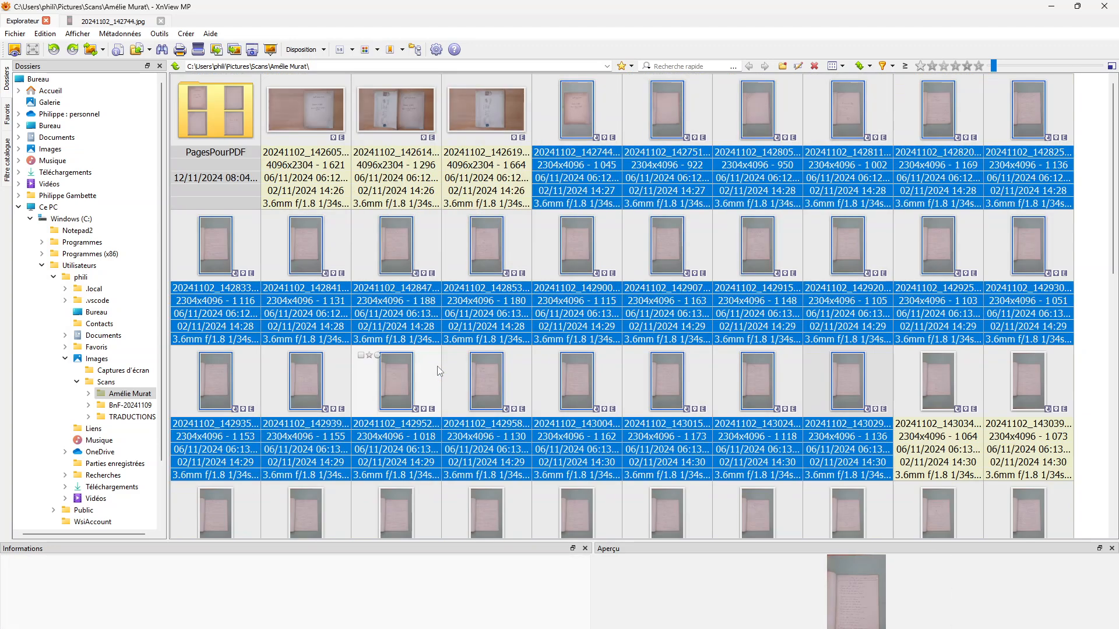
key(shift+Right)
key(shift+Right)
key(shift+Right)
key(shift+Right)
key(shift+Right)
key(shift+Right)
key(shift+Right)
key(shift+Right)
key(shift+Right)
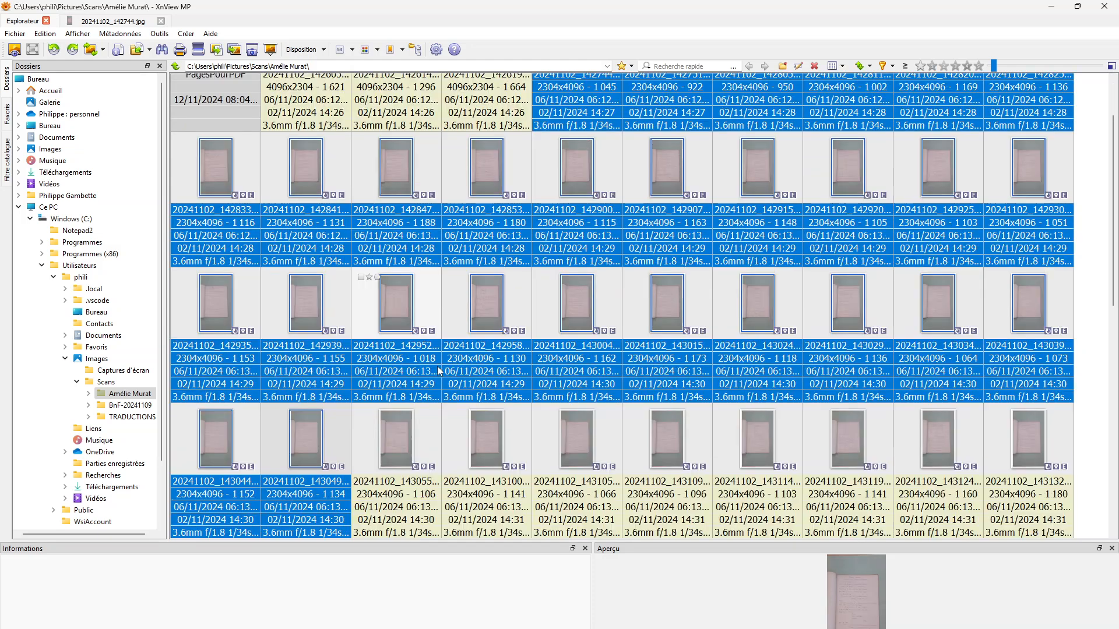
key(shift+Right)
key(shift+Right)
key(shift+Right)
key(shift+Right)
key(shift+Right)
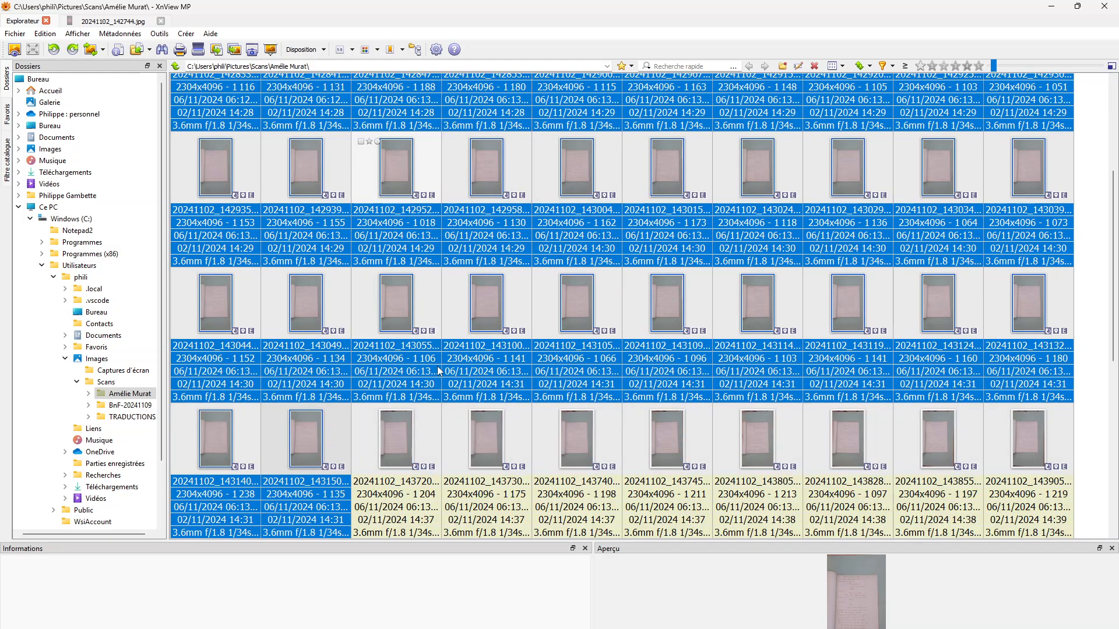
- Open 20241102_143720.jpg full size and compare page positions in the following photos and the folder's last ones, from 20241102_144538 to 20241102_144628
key(Right)
key(Return)
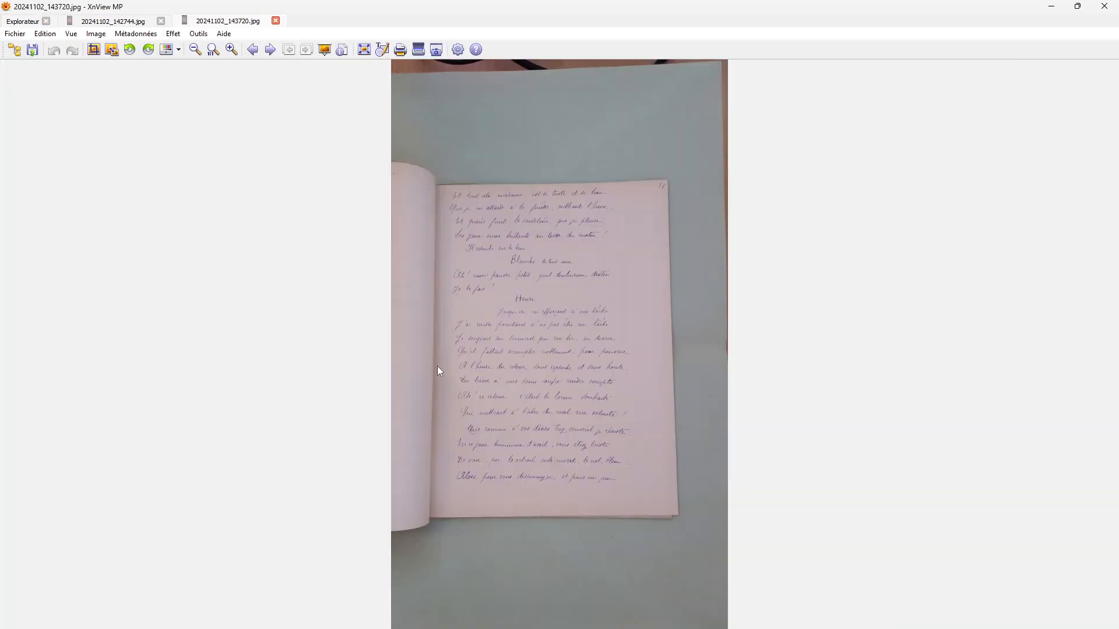
key(Right)
key(Right)
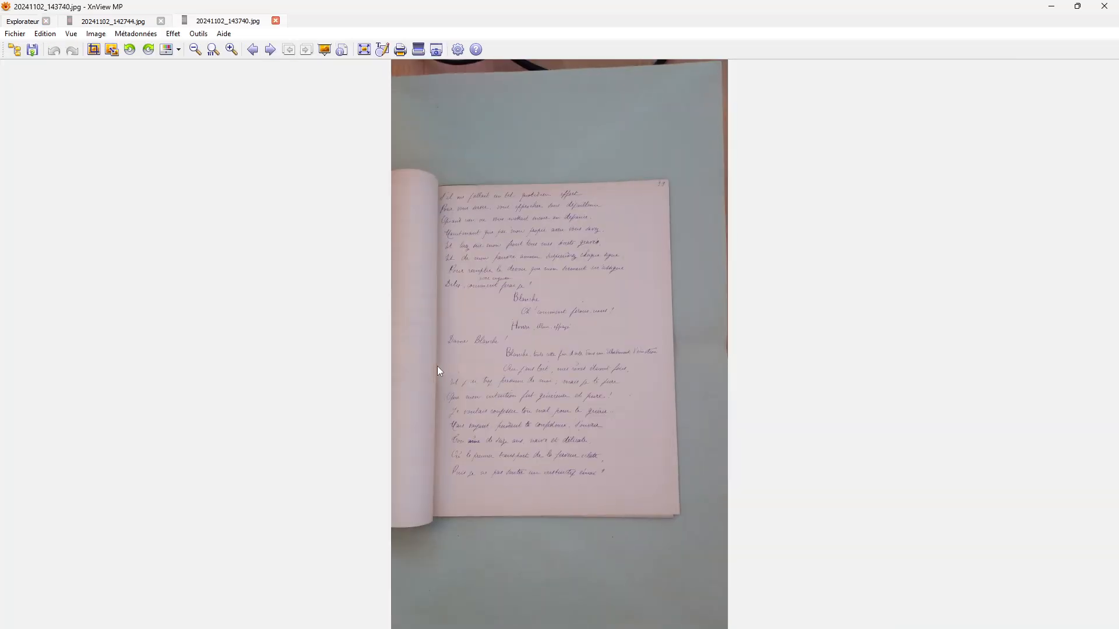
key(Right)
key(Right)
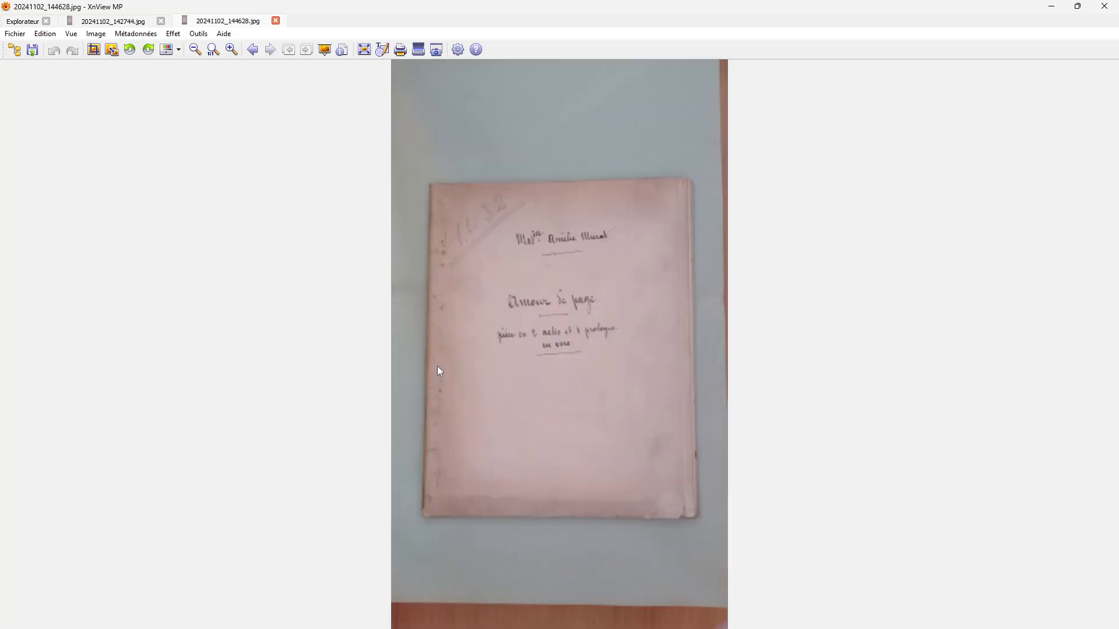
key(Right)
key(Right)
key(Right)
key(Right)
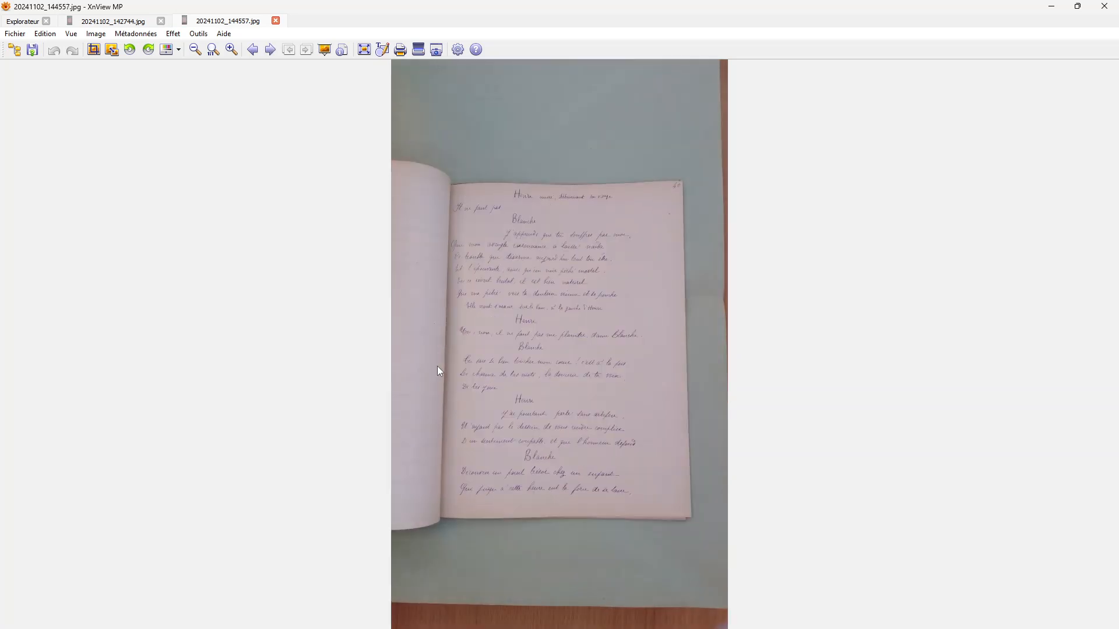
key(Right)
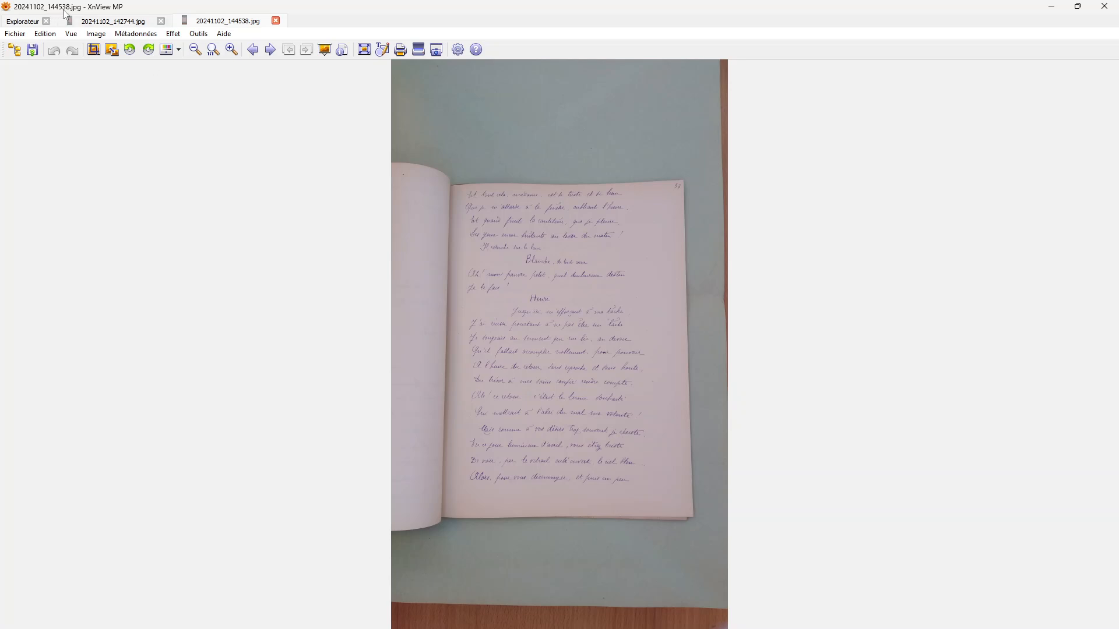
key(Right)
key(Right)
key(Right)
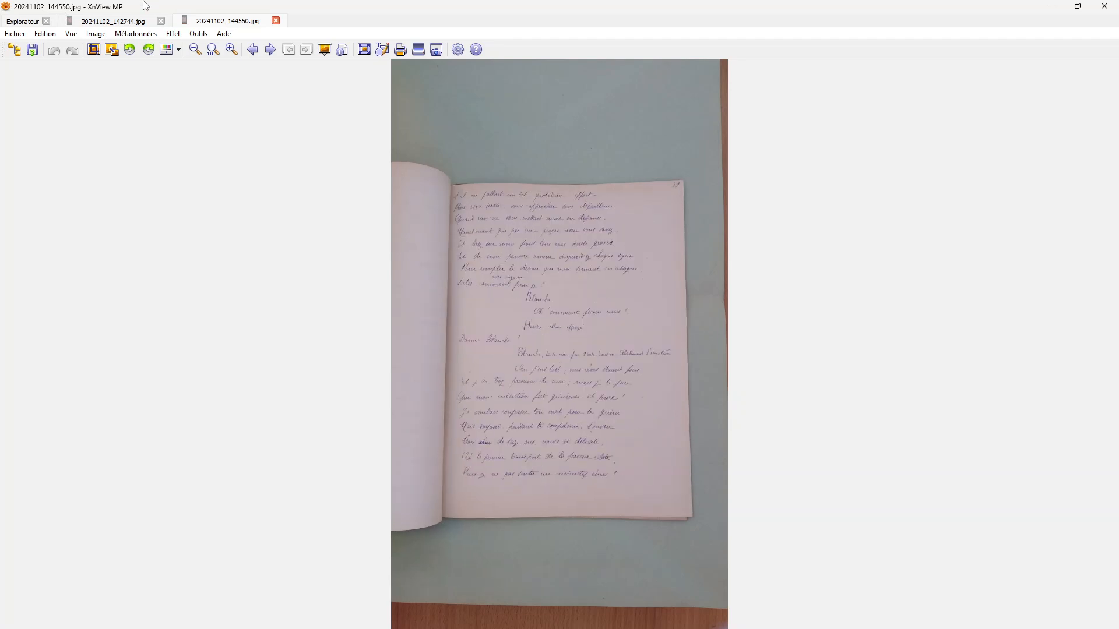
- Close the photo view, return to the folder's thumbnails and select the photos from 20241102_144538 through 20241102_144628
key(ctrl+w)
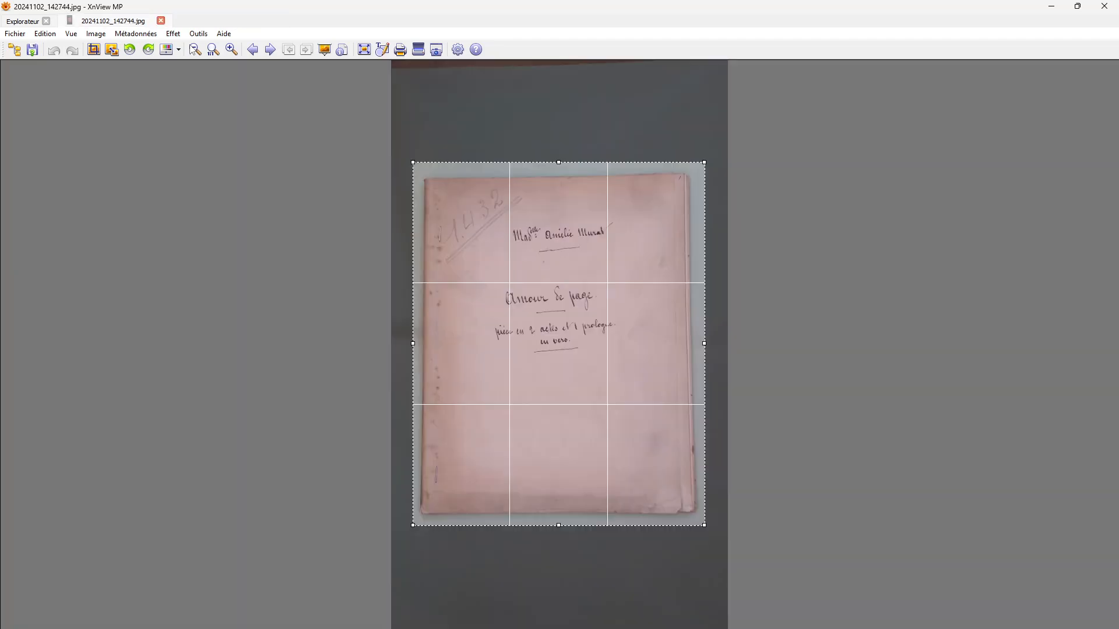
click(22, 53)
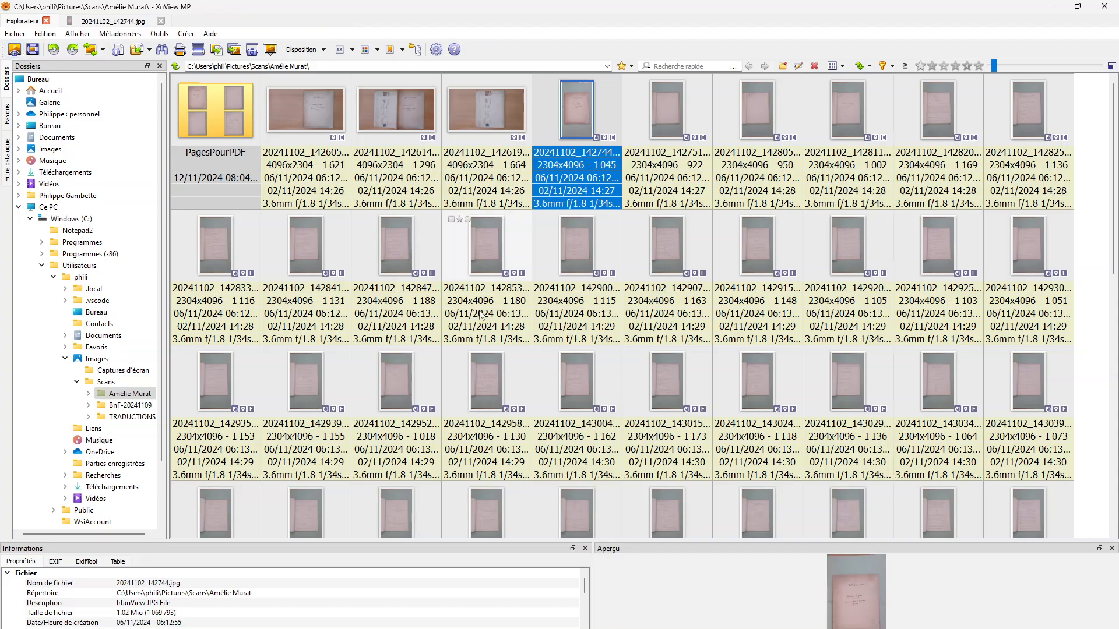
key(Right)
key(Down)
key(Down)
key(End)
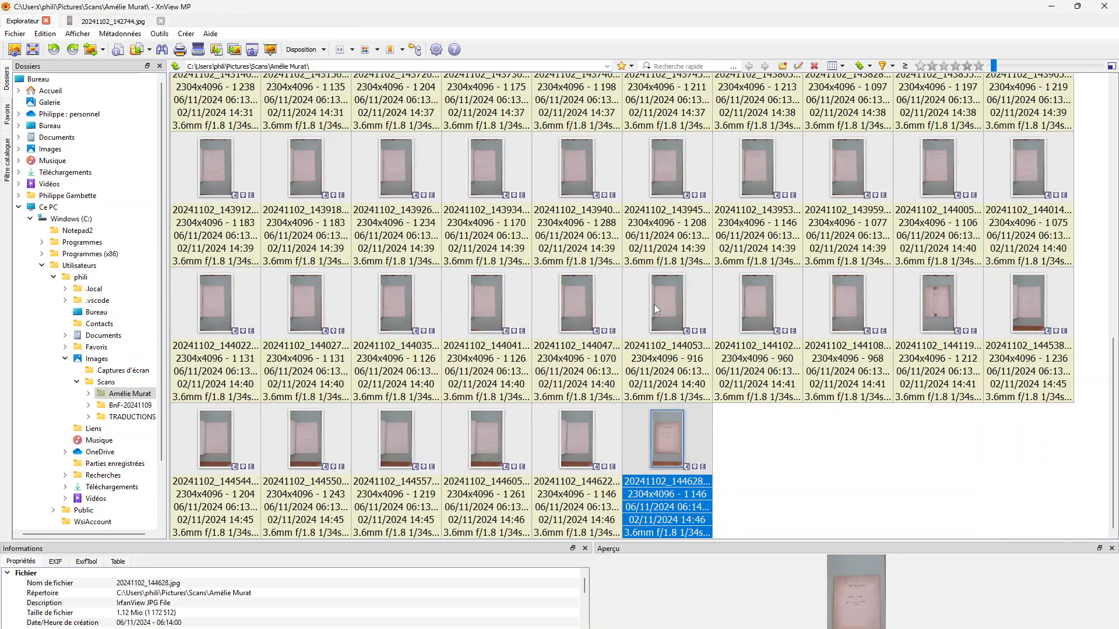
key(Up)
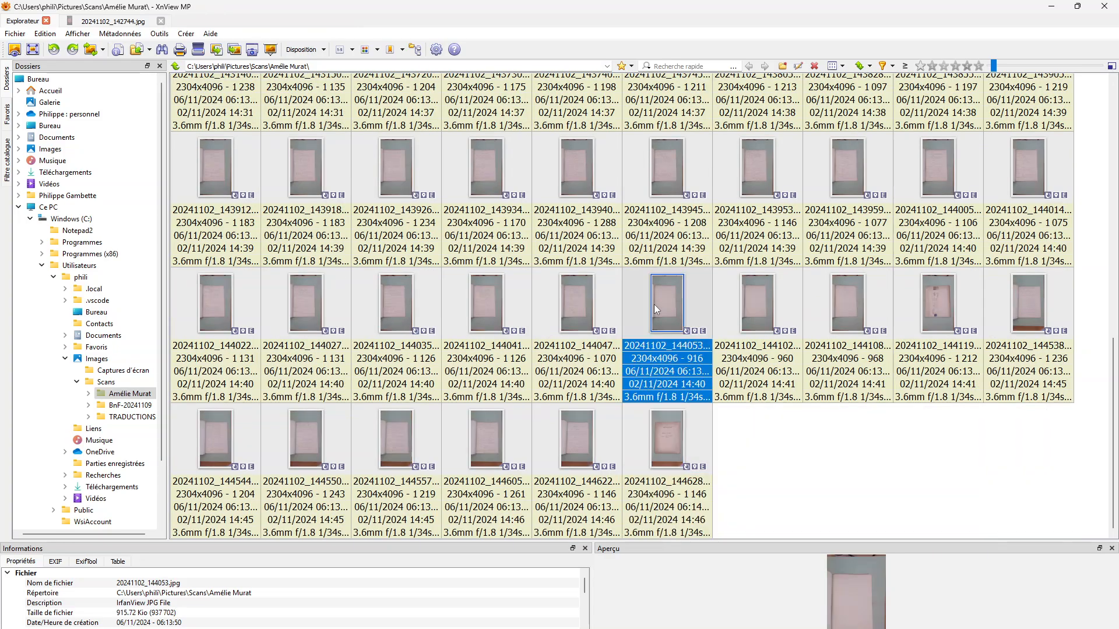
key(Right)
key(Right)
key(Right)
key(Right)
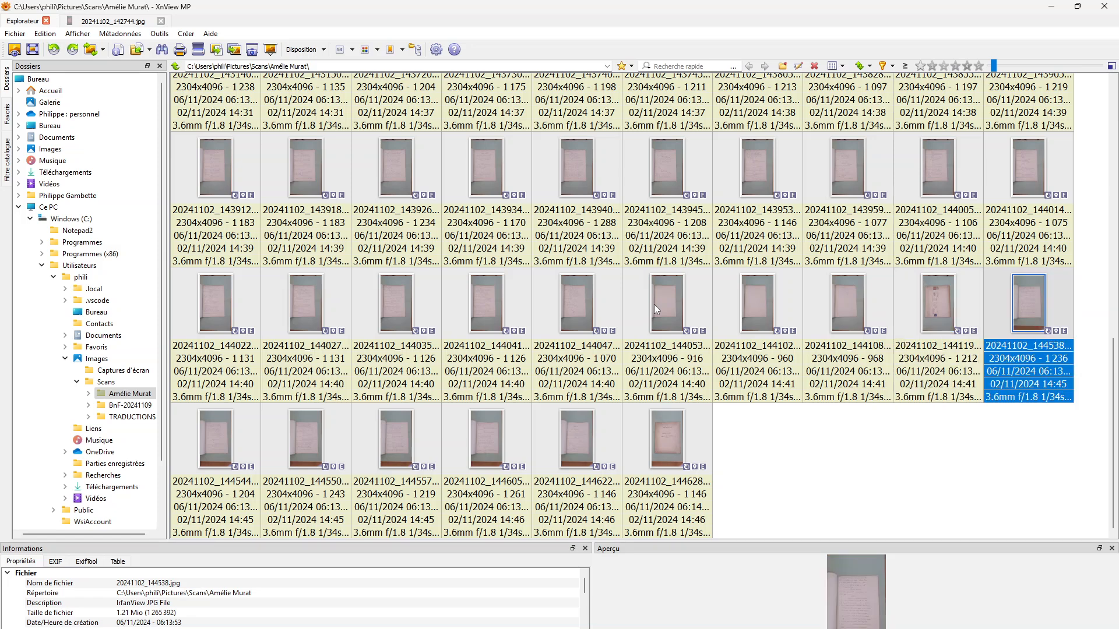
shift+click(669, 448)
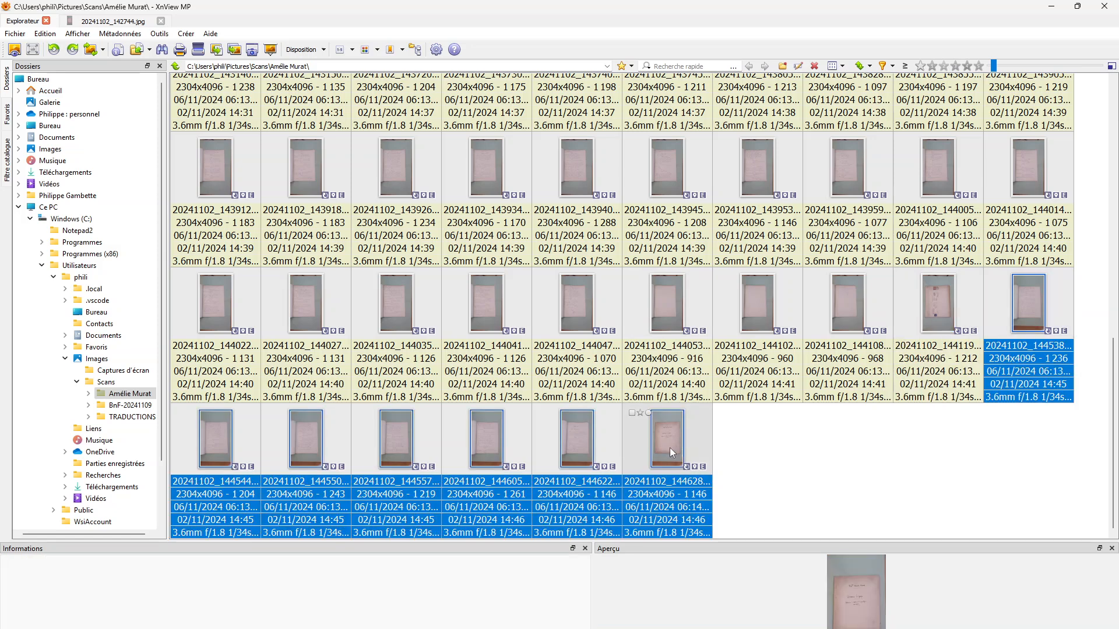
- Start a batch conversion of the selected photos and set the crop's Y position to 750 pixels
right_click(1028, 313)
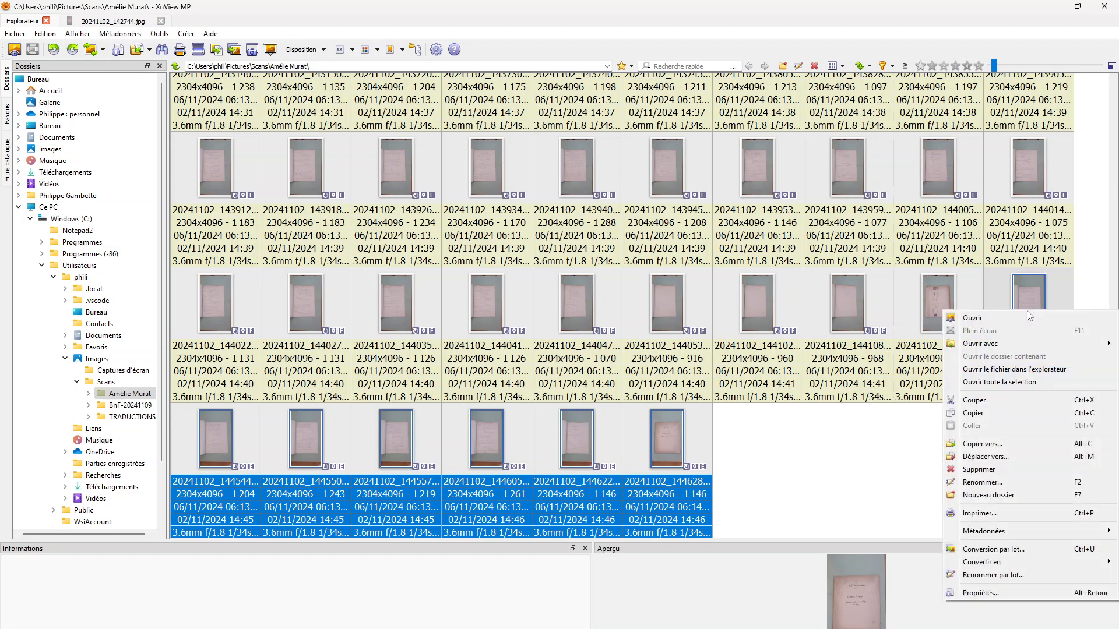
click(1004, 547)
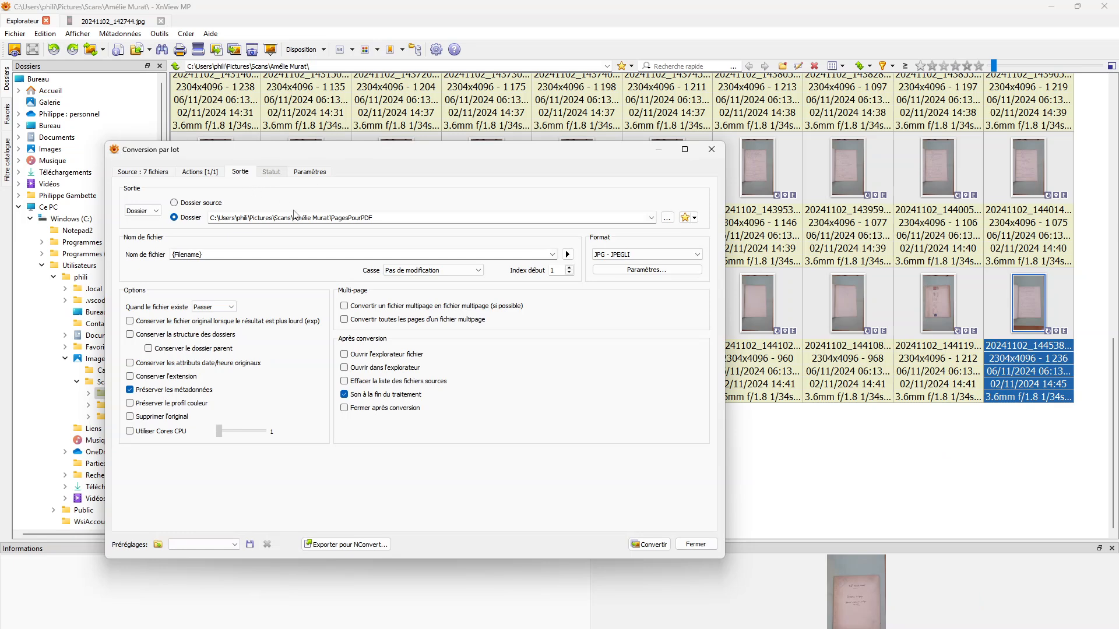
click(215, 173)
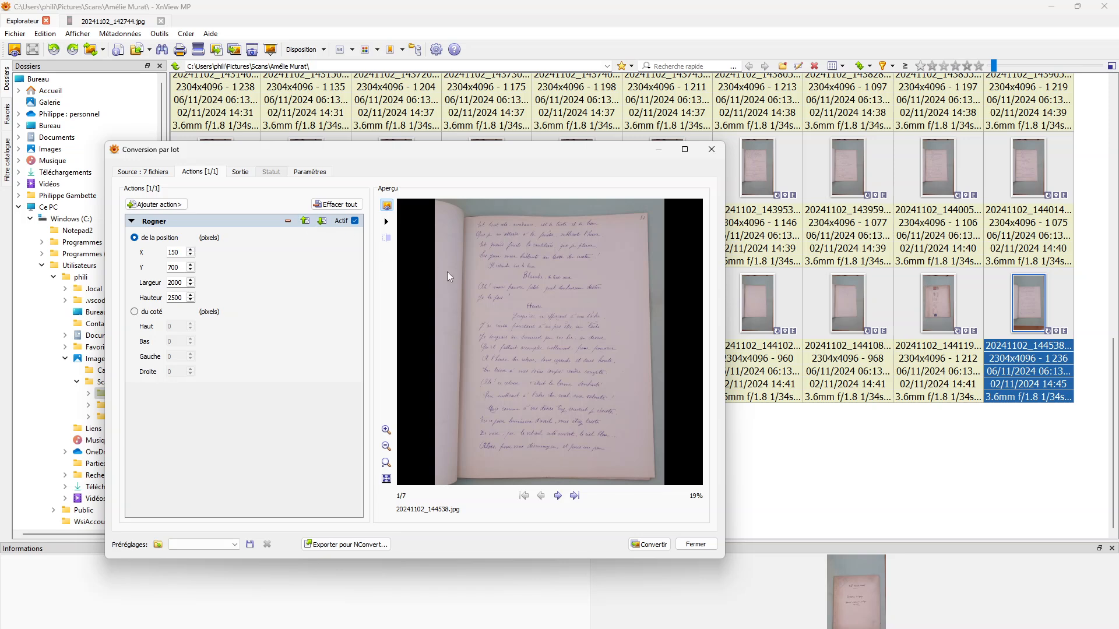
double_click(173, 267)
text(650)
double_click(173, 266)
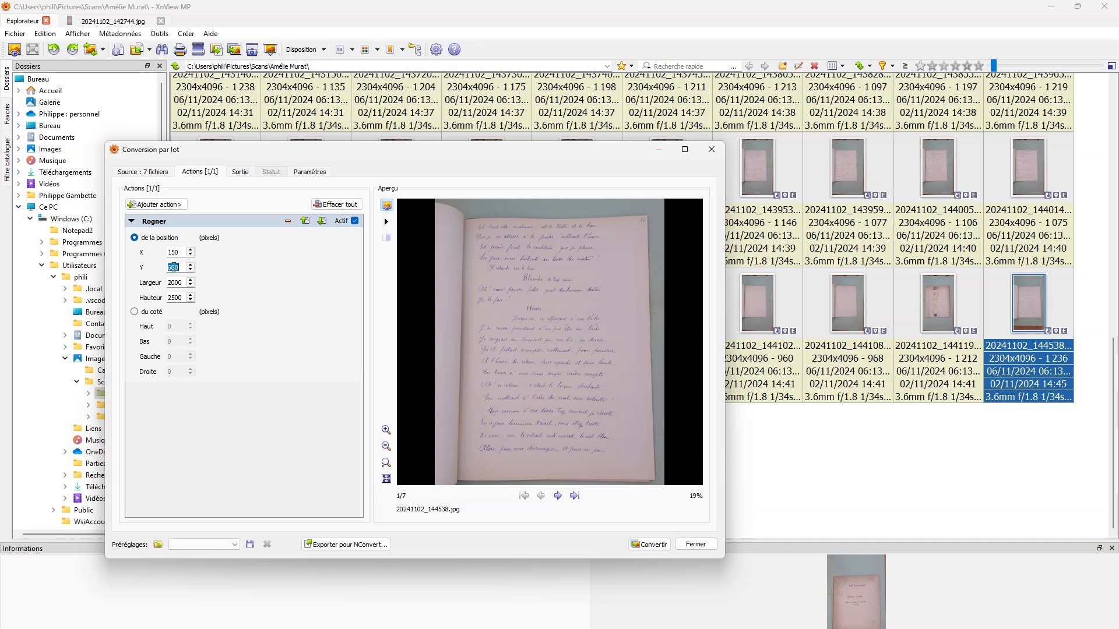
text(750)
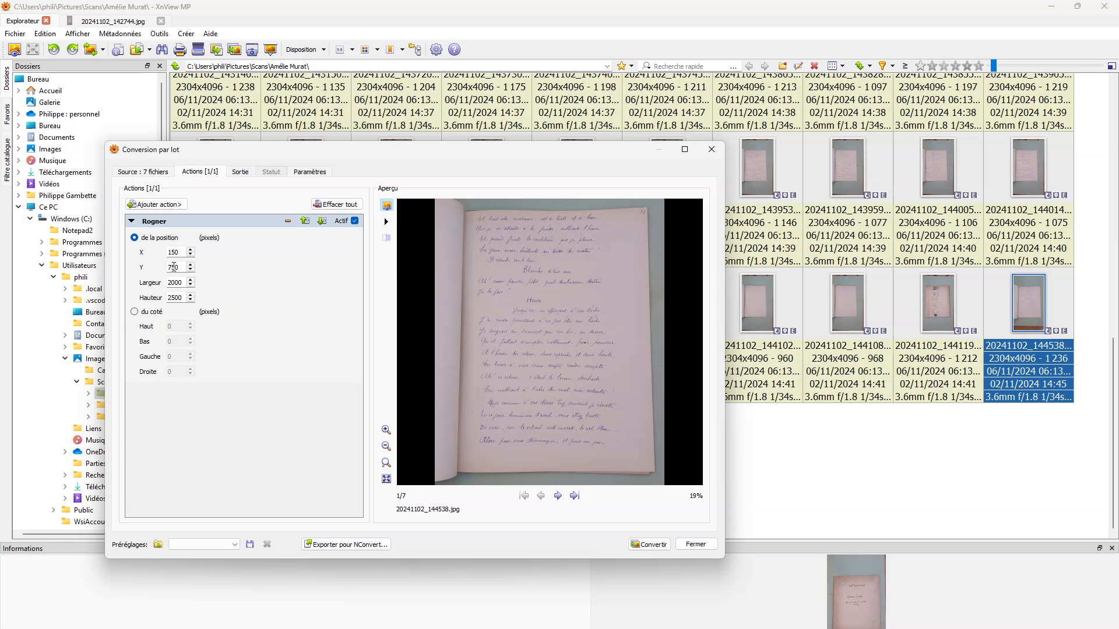
- Check the crop frame in the preview across the batch's photos, going back to the first one
click(558, 495)
click(557, 495)
click(557, 495)
click(574, 495)
click(539, 499)
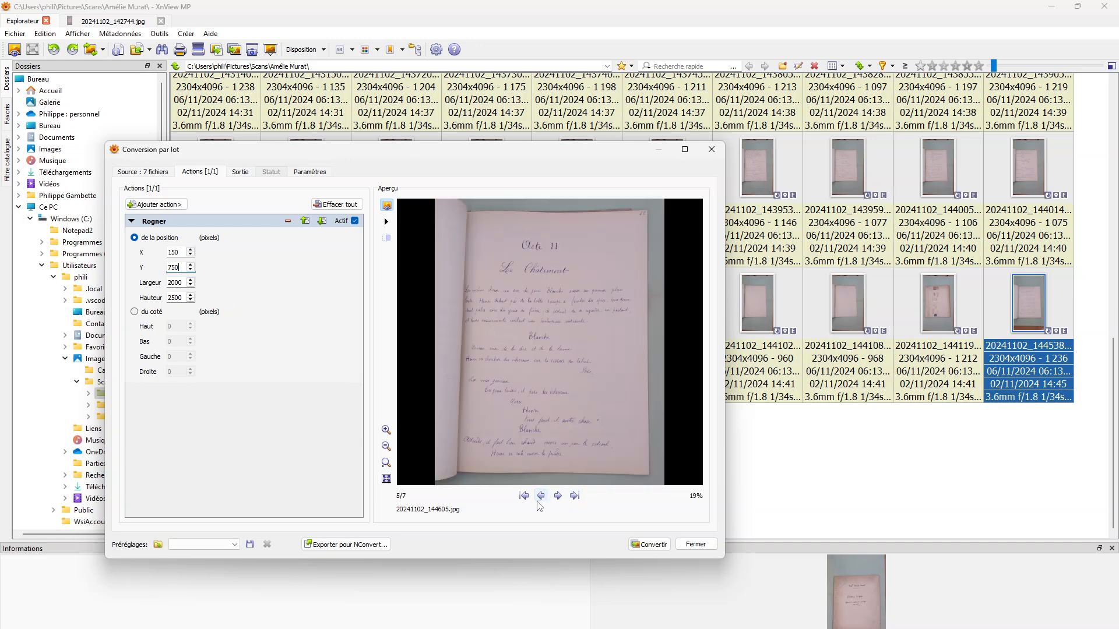
click(539, 498)
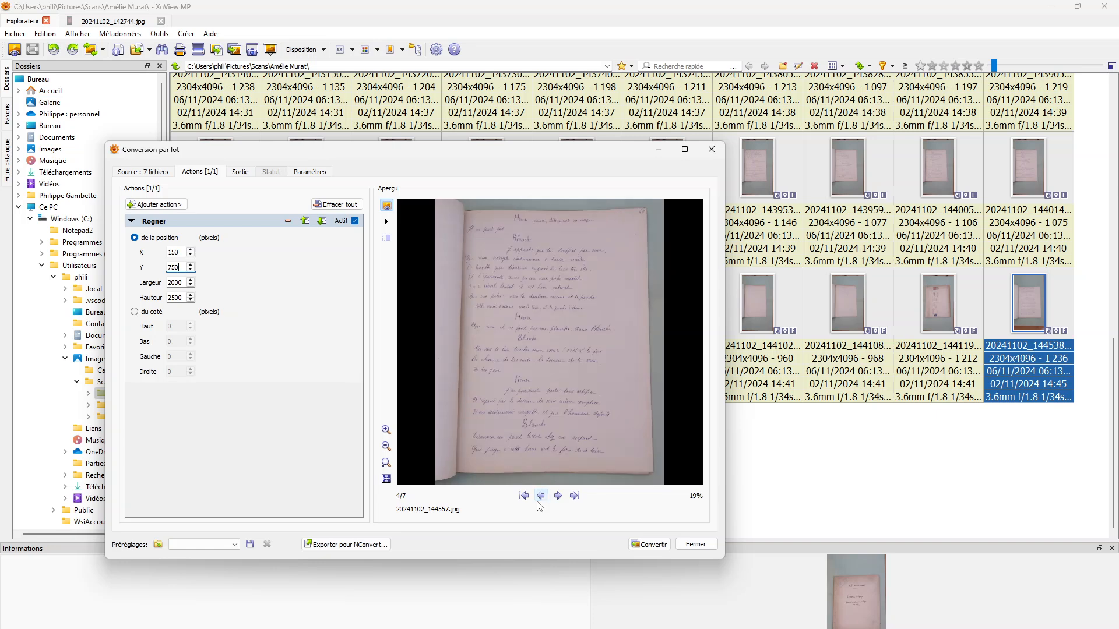
click(540, 499)
click(539, 499)
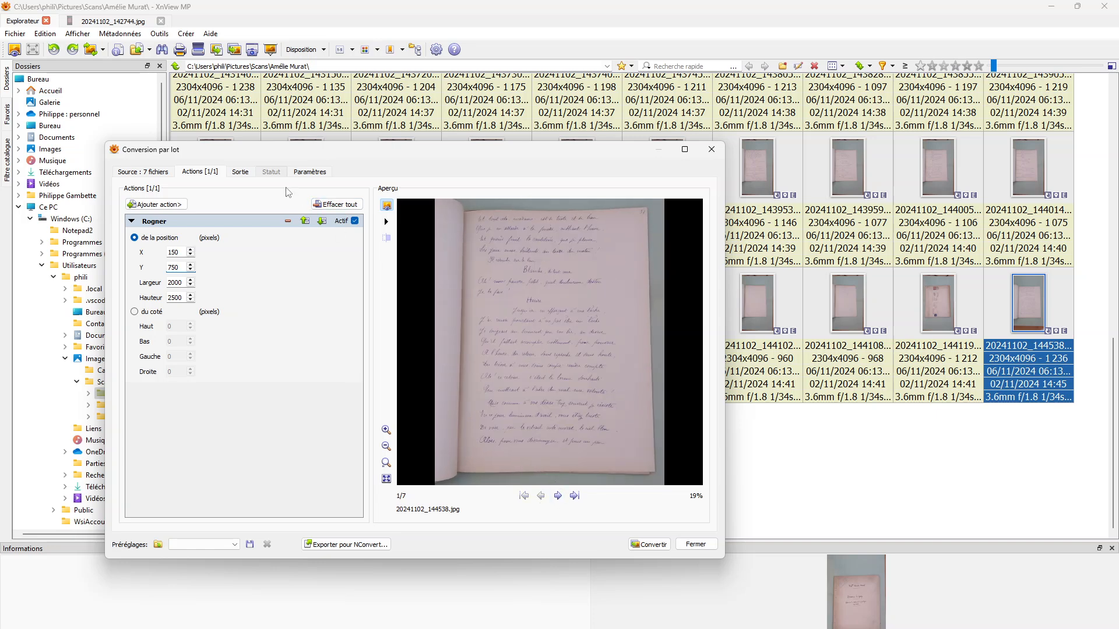
- Recheck the crop settings, run the batch conversion into PagesPourPDF and close the conversion window
click(309, 172)
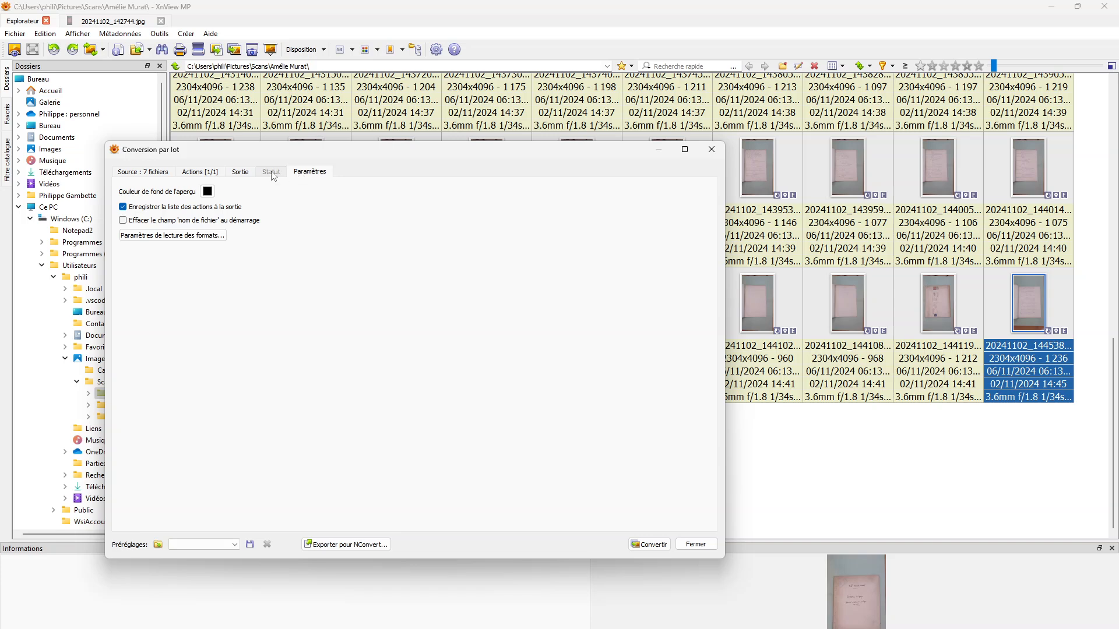
click(211, 177)
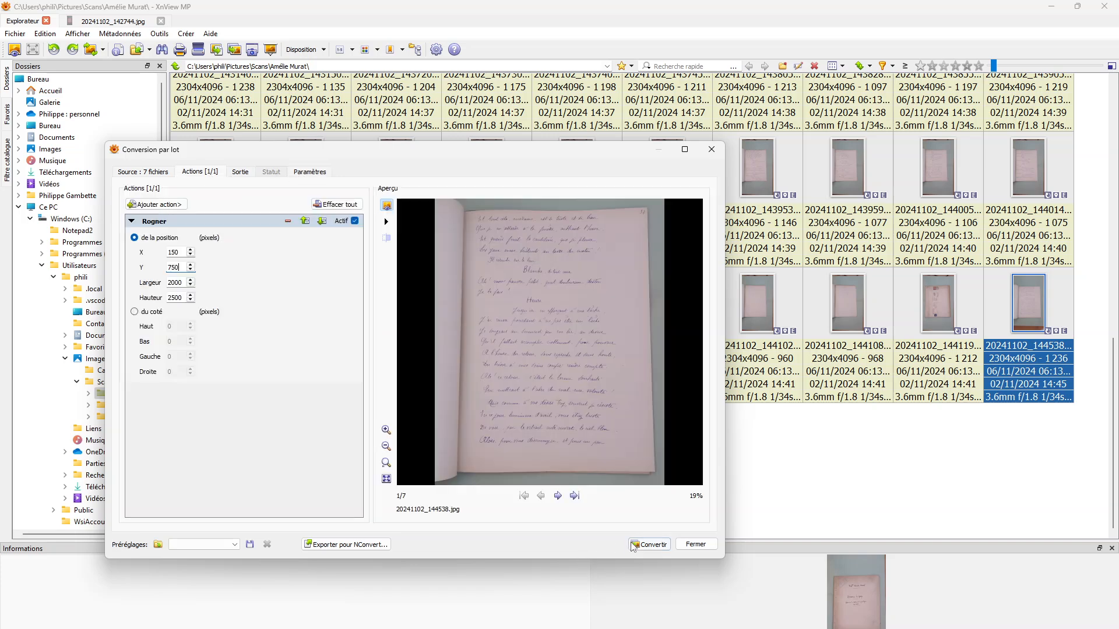
click(648, 544)
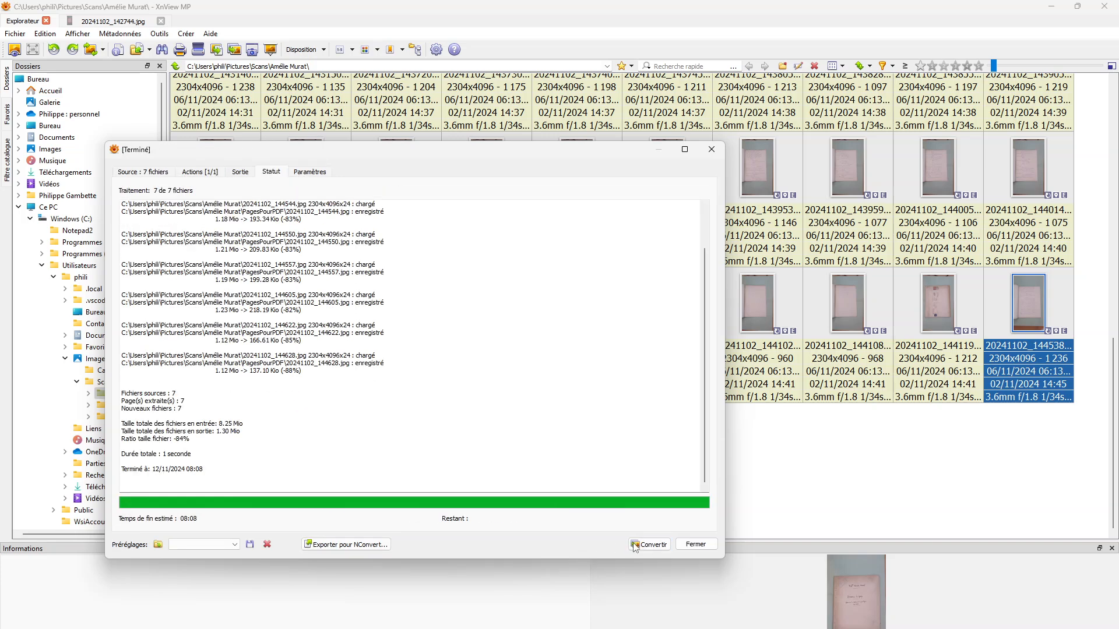
click(685, 545)
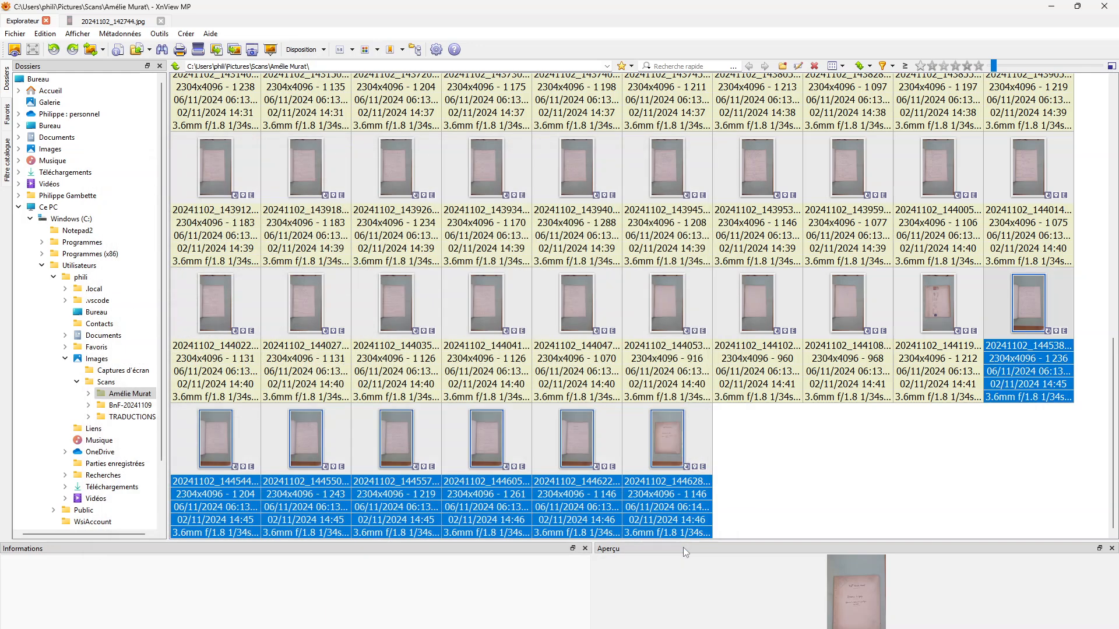
- Open photo 20241102_144119 and page through the neighbouring photos, comparing where the page sits in each shot up to 20241102_144605
double_click(948, 309)
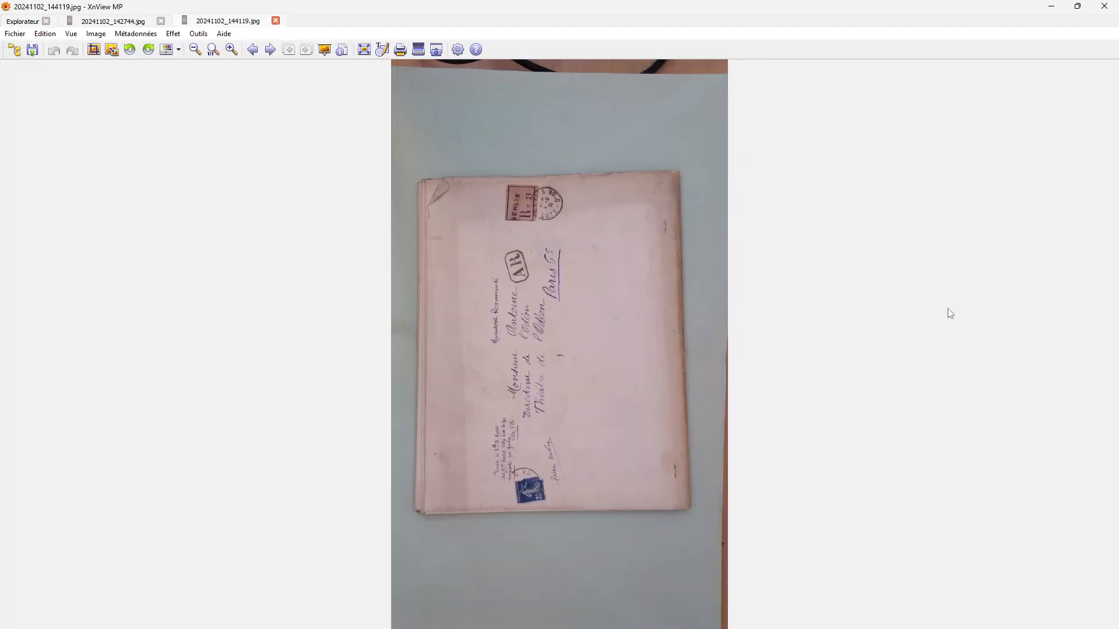
key(Right)
key(Right)
key(Right)
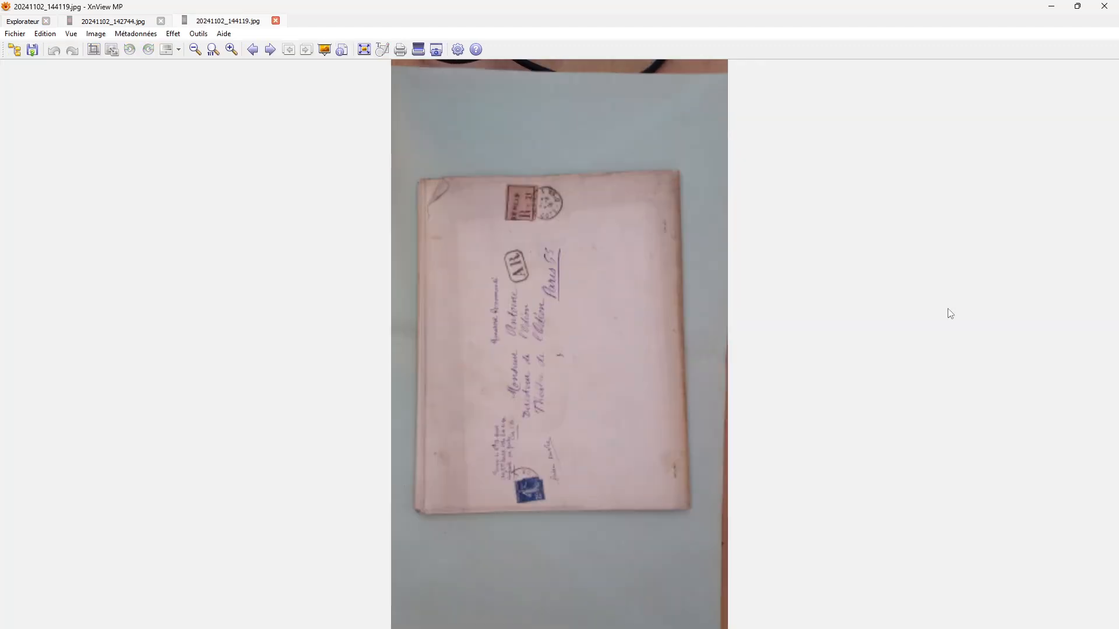
key(Right)
key(Right)
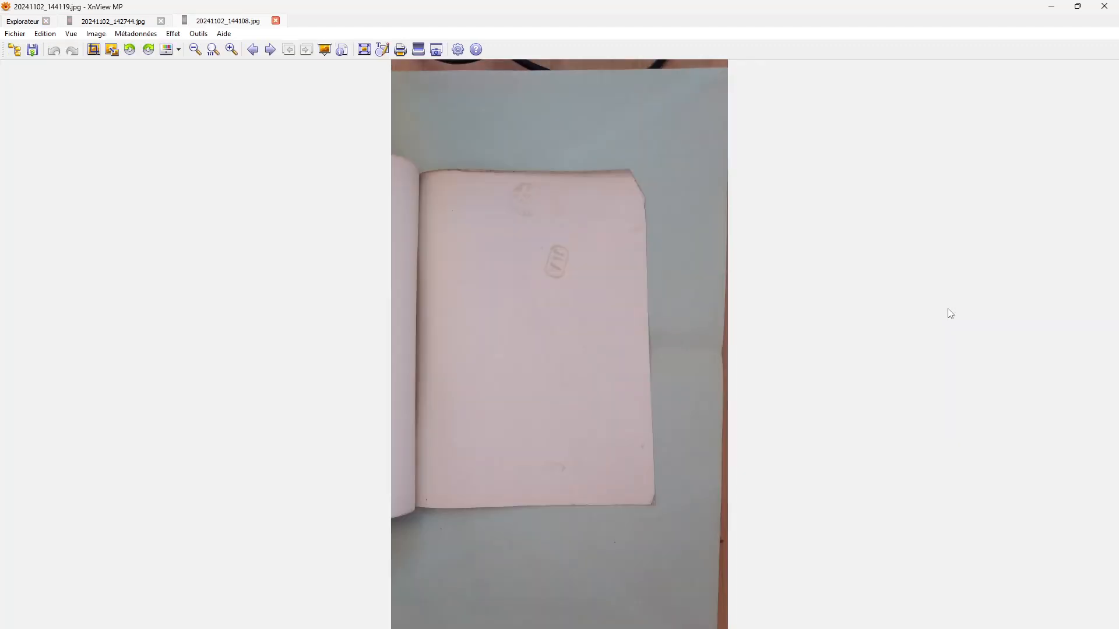
key(Right)
key(Left)
key(Right)
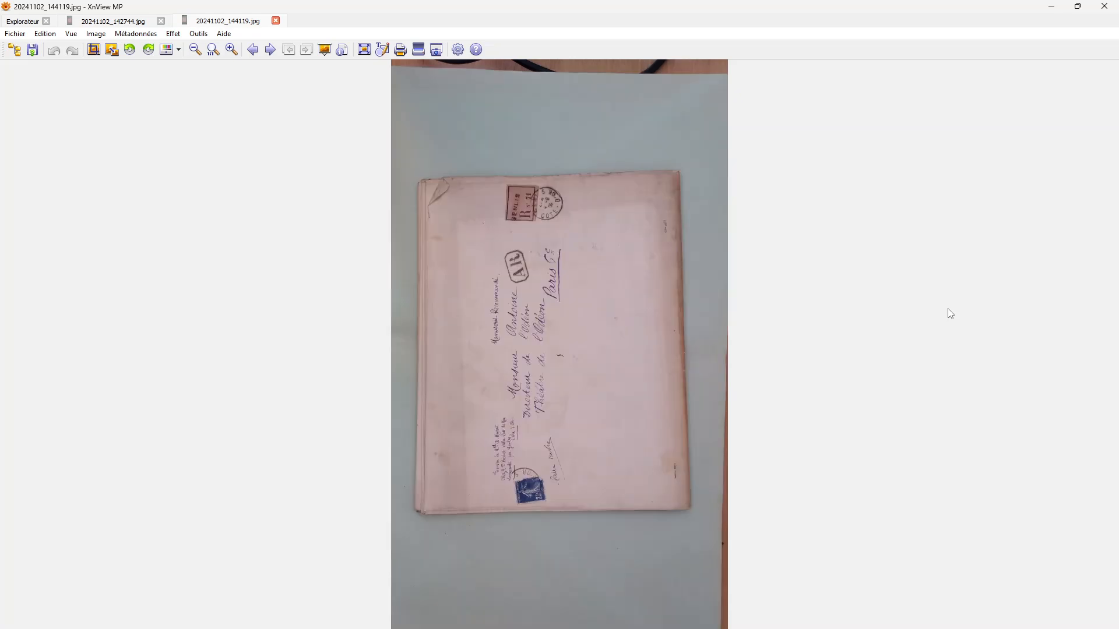
key(Left)
key(Left)
key(Left)
key(Left)
key(Left)
key(Right)
key(Right)
key(Right)
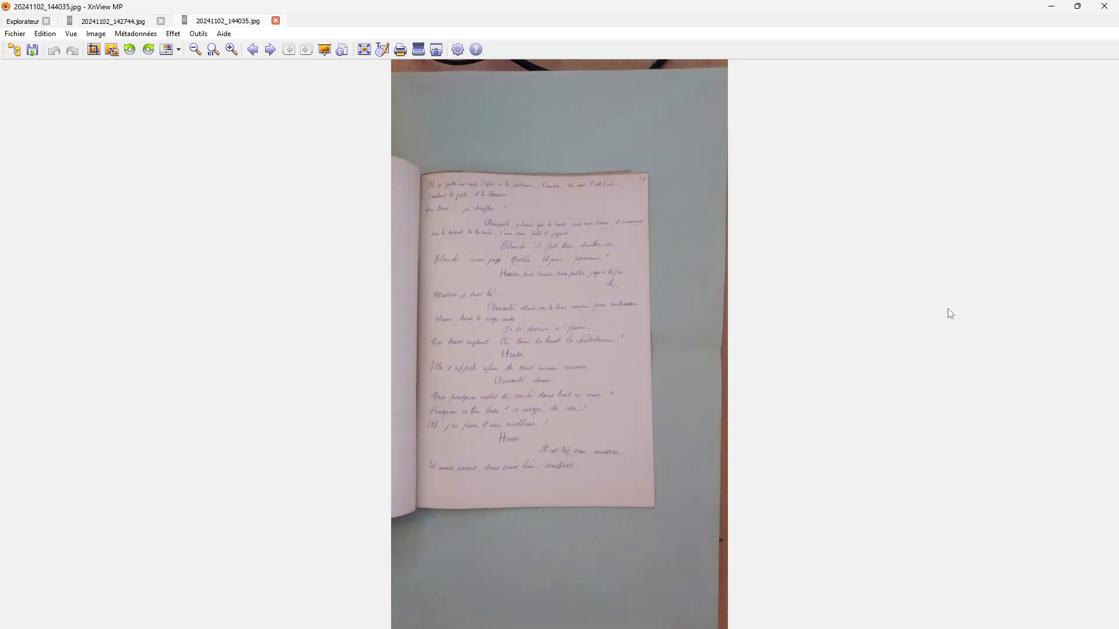
key(Right)
key(Right)
key(Right)
key(Right)
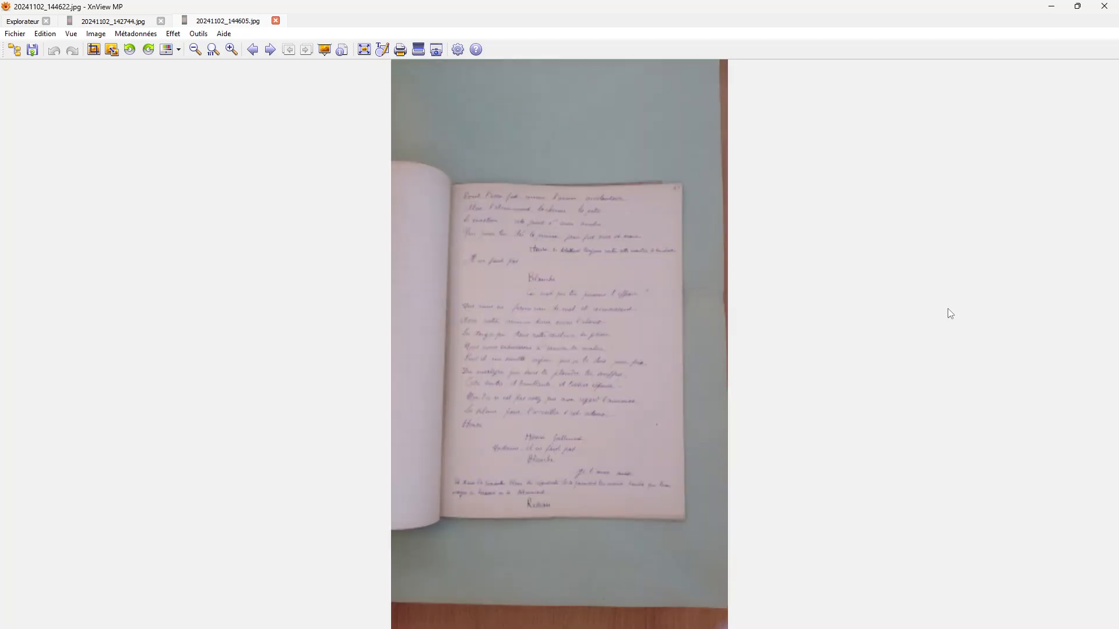
- Page back through the earlier photos to 20241102_143828 and compare the page's position there with 20241102_143855
key(Left)
key(Left)
key(Left)
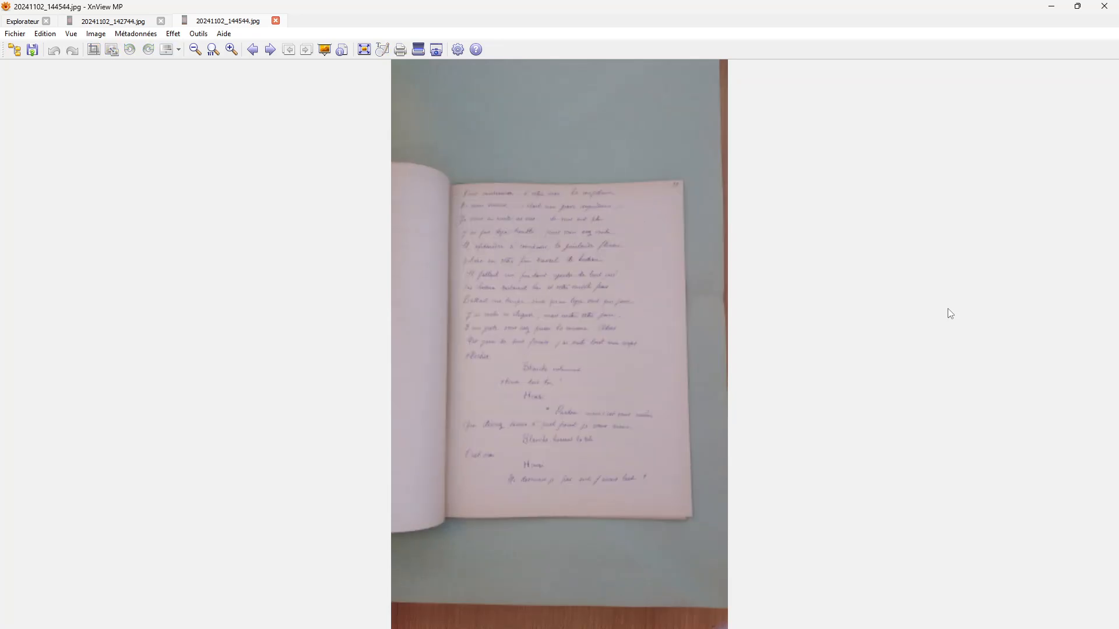
key(Left)
key(Left)
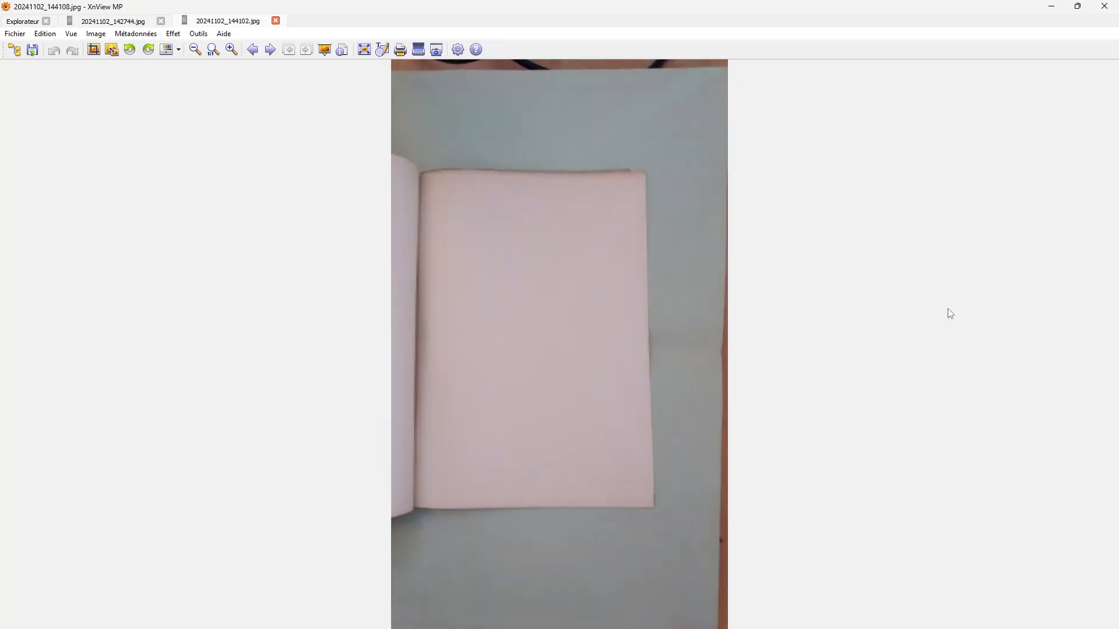
key(Right)
key(Left)
key(Left)
key(Left)
key(Left)
key(Left)
key(Left)
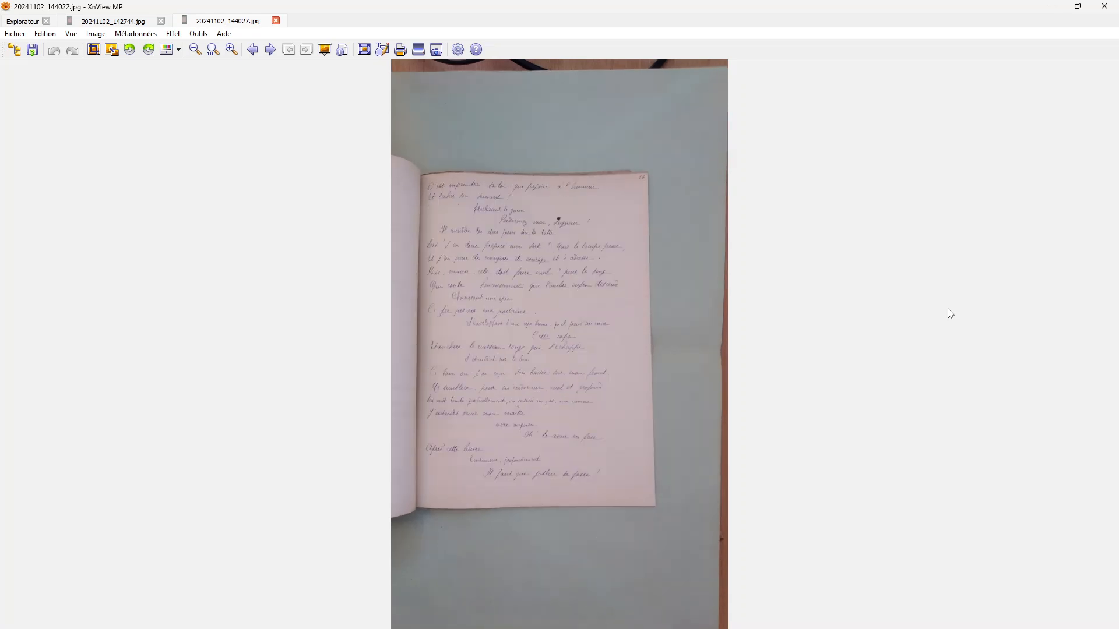
key(Left)
key(Left)
key(Left)
key(Left)
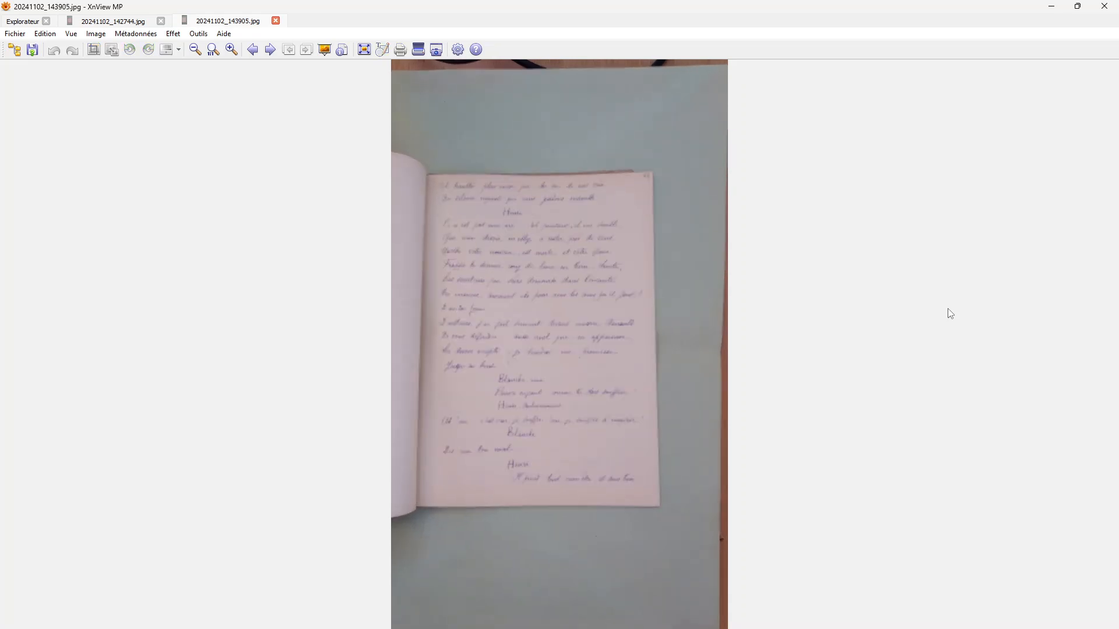
key(Left)
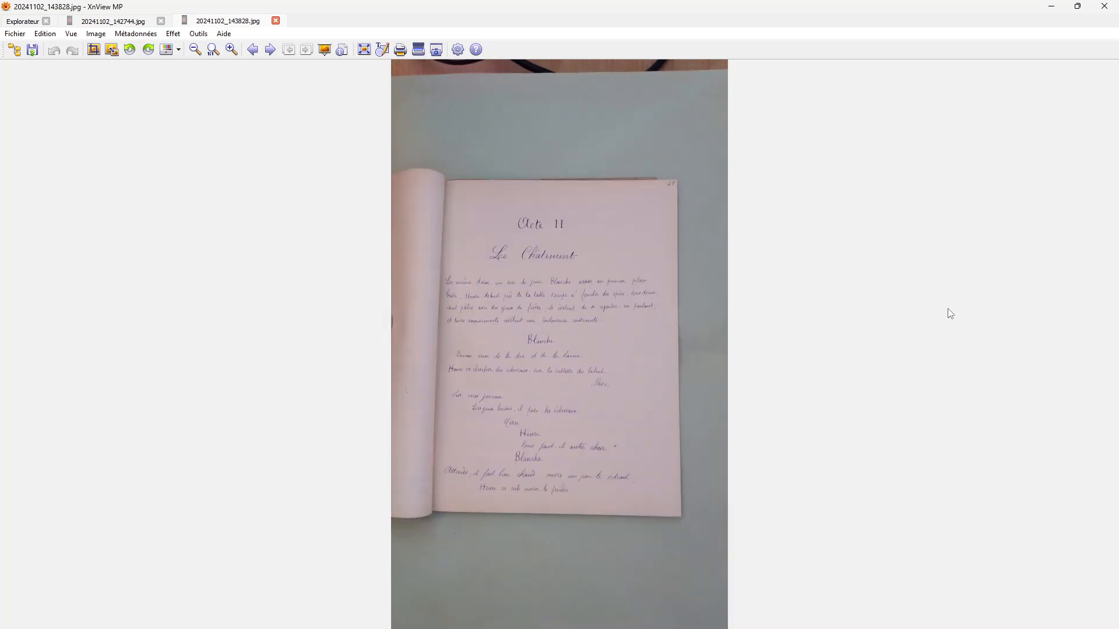
key(Right)
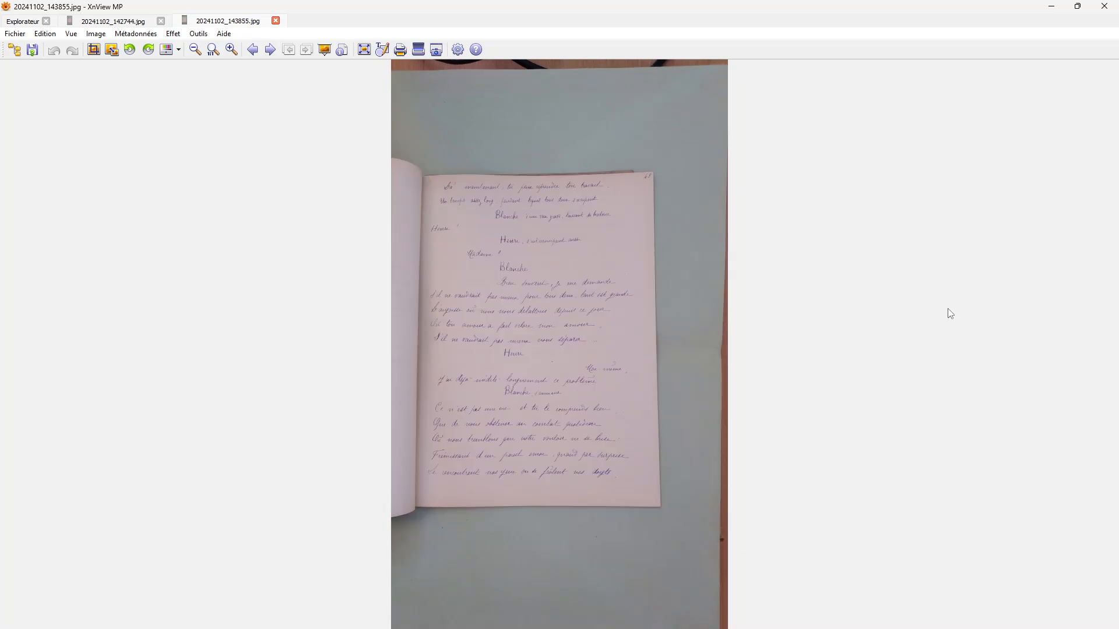
key(Right)
key(Left)
- Return to the folder's thumbnails, view photo 20241102_143945 full size and go back to the thumbnails
click(15, 51)
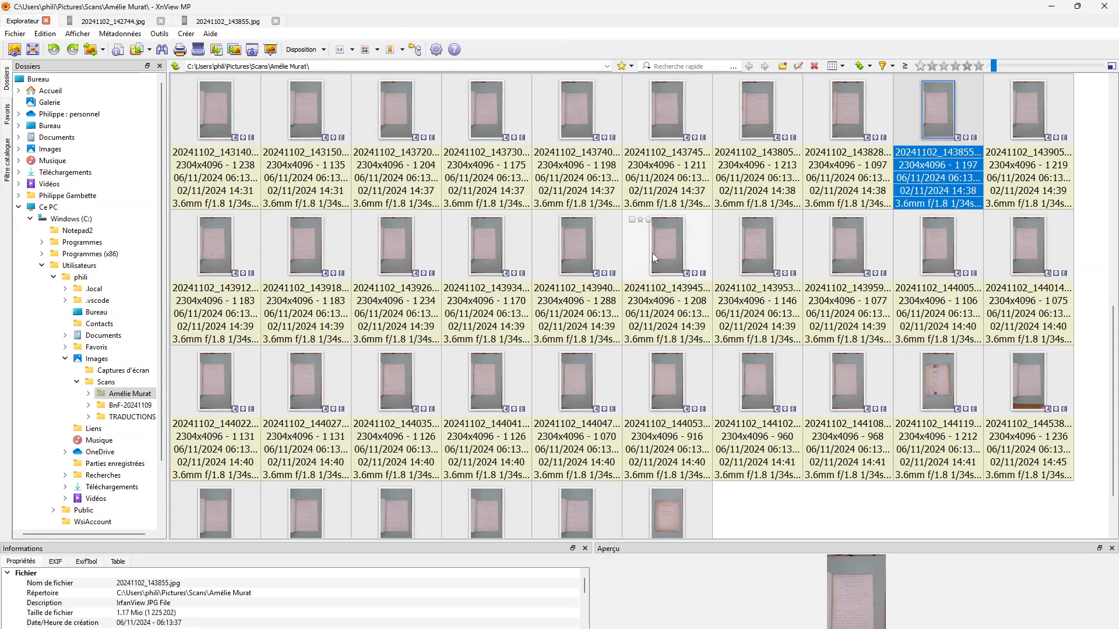
double_click(687, 264)
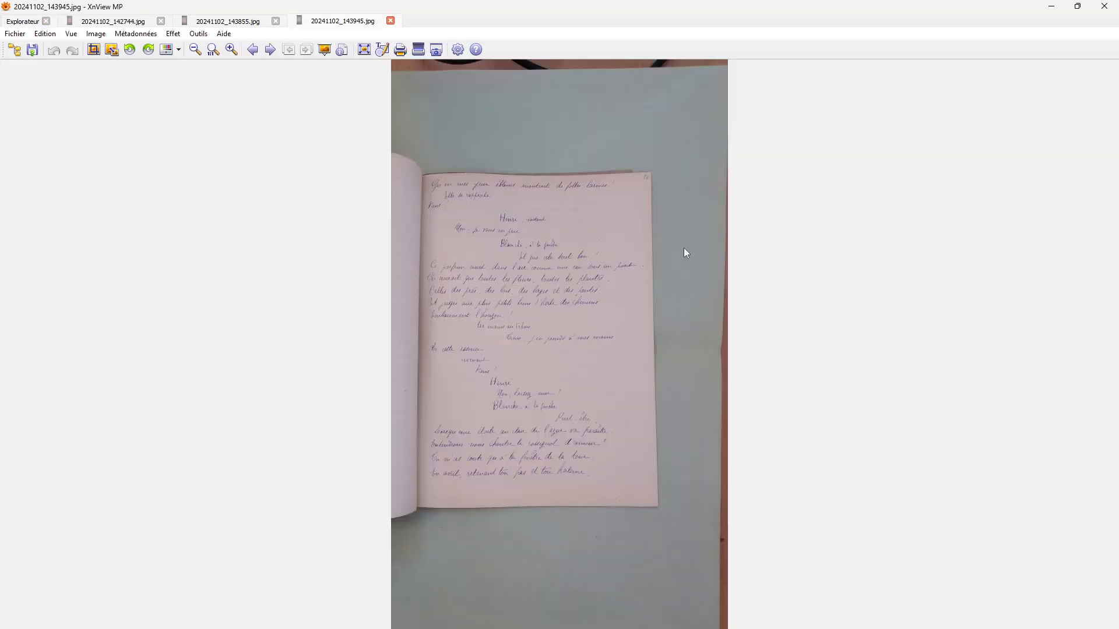
click(15, 50)
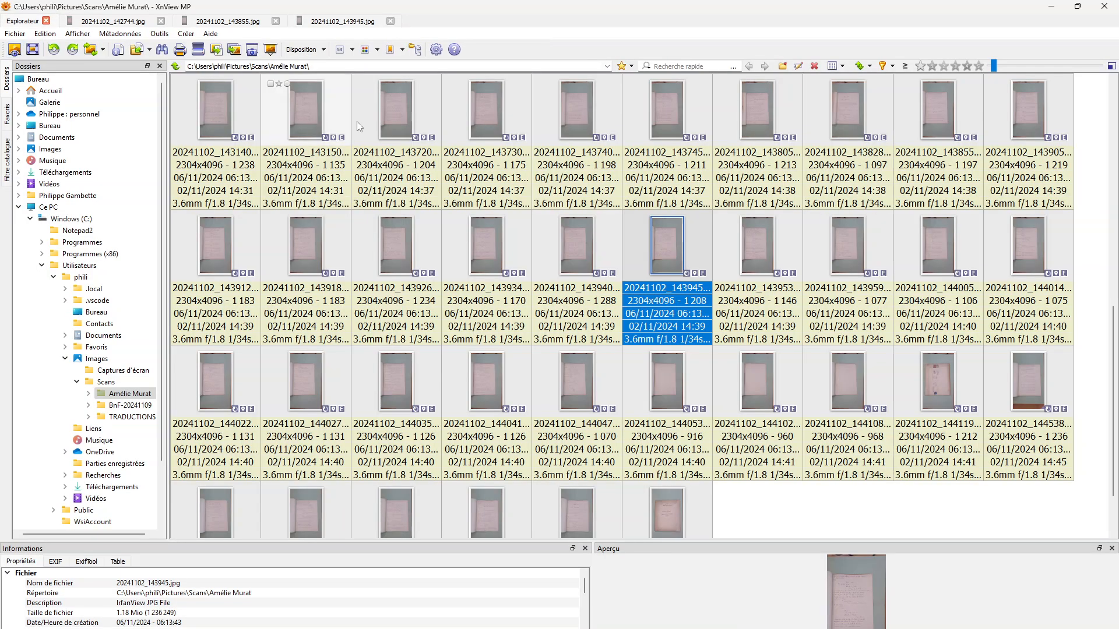
- Select the photos from 20241102_143855 through 20241102_144108, leaving out the envelope photo 20241102_144119
key(Up)
key(Down)
key(Left)
key(Up)
key(Right)
key(Right)
key(Right)
key(Right)
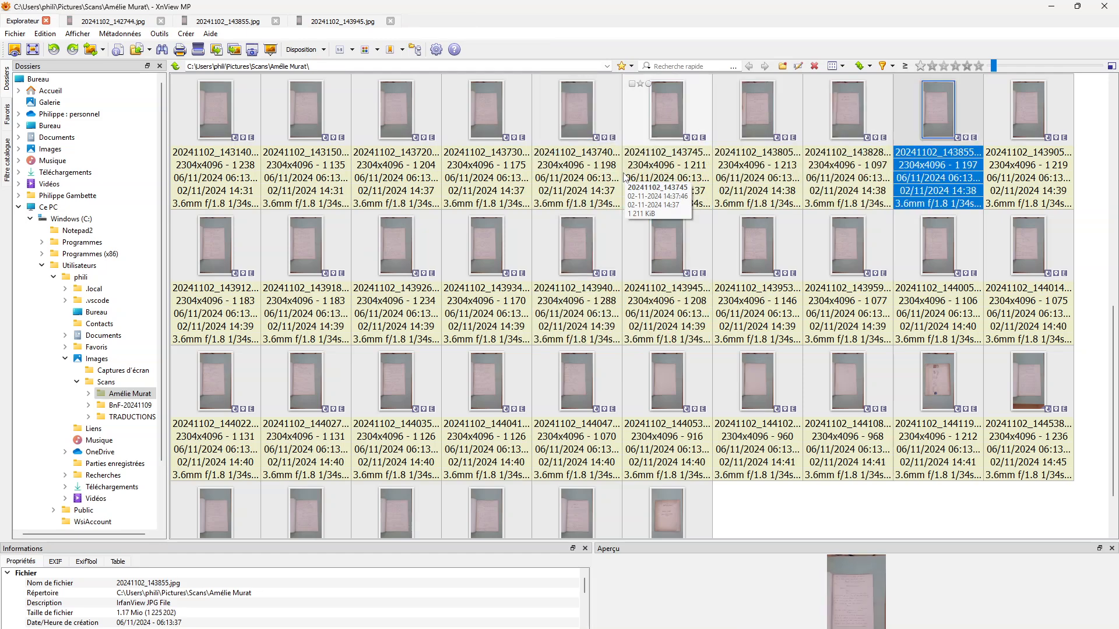
key(shift+Right)
key(shift+Right)
key(shift+Right)
key(shift+Right)
key(shift+Right)
key(shift+Right)
key(shift+Right)
key(shift+Right)
key(shift+Right)
key(shift+Right)
key(shift+Right)
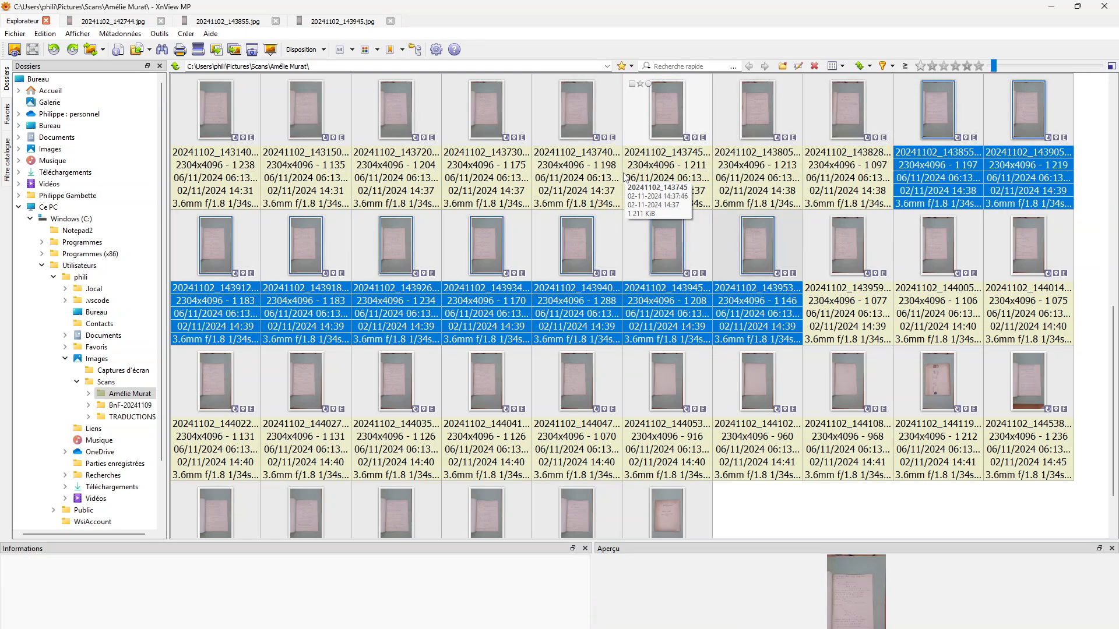
key(shift+Right)
key(shift+Right)
key(shift+Right)
key(shift+Right)
key(shift+Right)
key(shift+Right)
key(shift+Right)
key(shift+Right)
key(shift+Right)
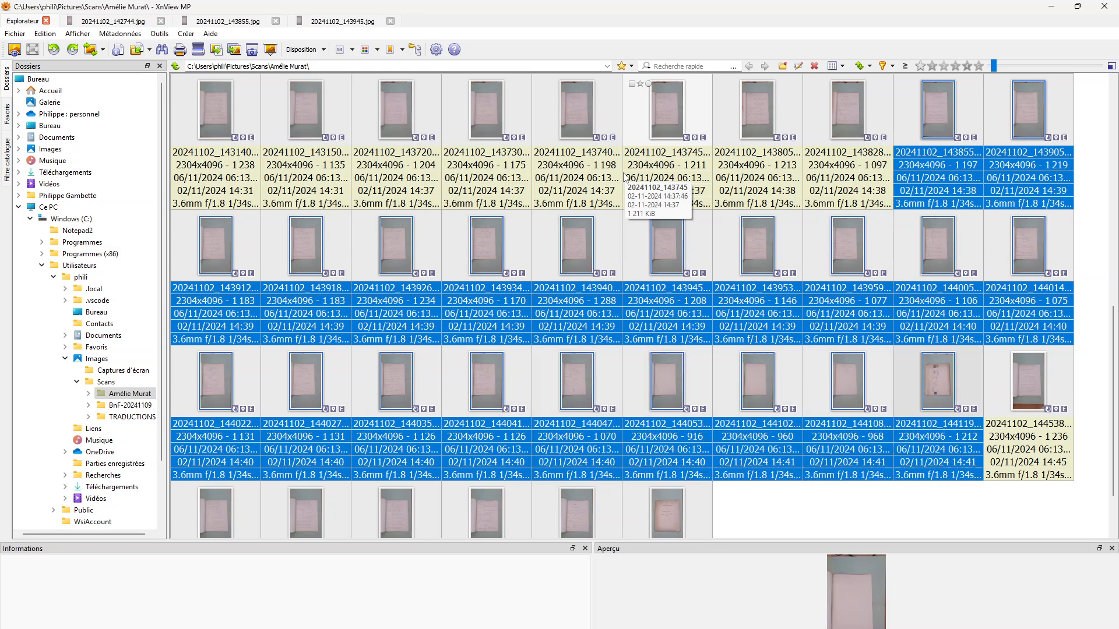
key(shift+Left)
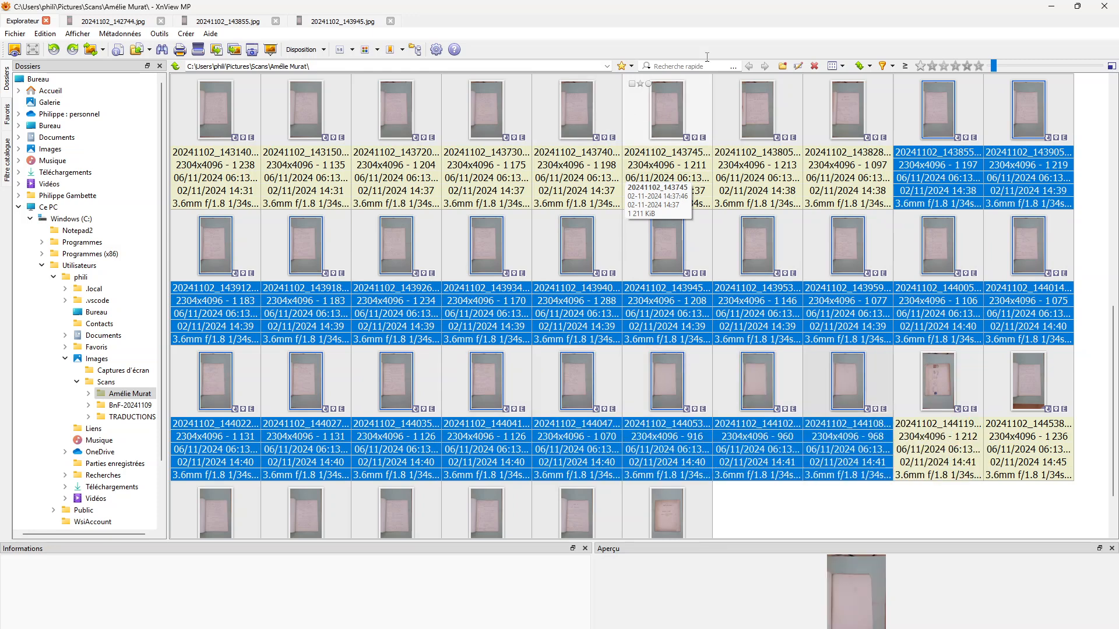
- Start a batch conversion of the selected photos and set the crop's Y position to 670 pixels
right_click(936, 118)
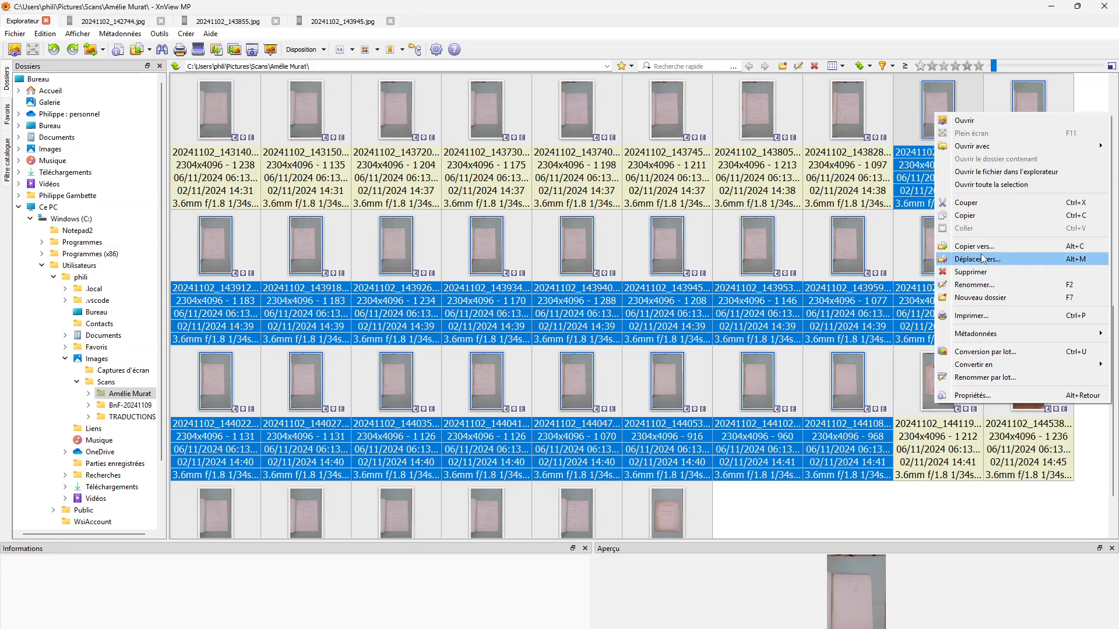
click(980, 353)
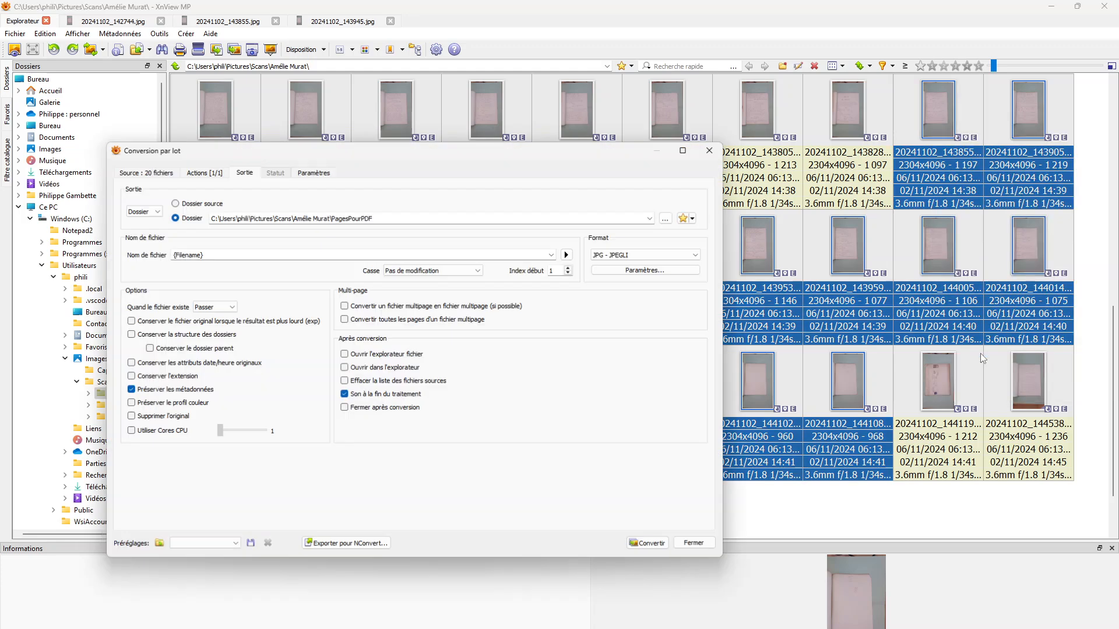
click(201, 172)
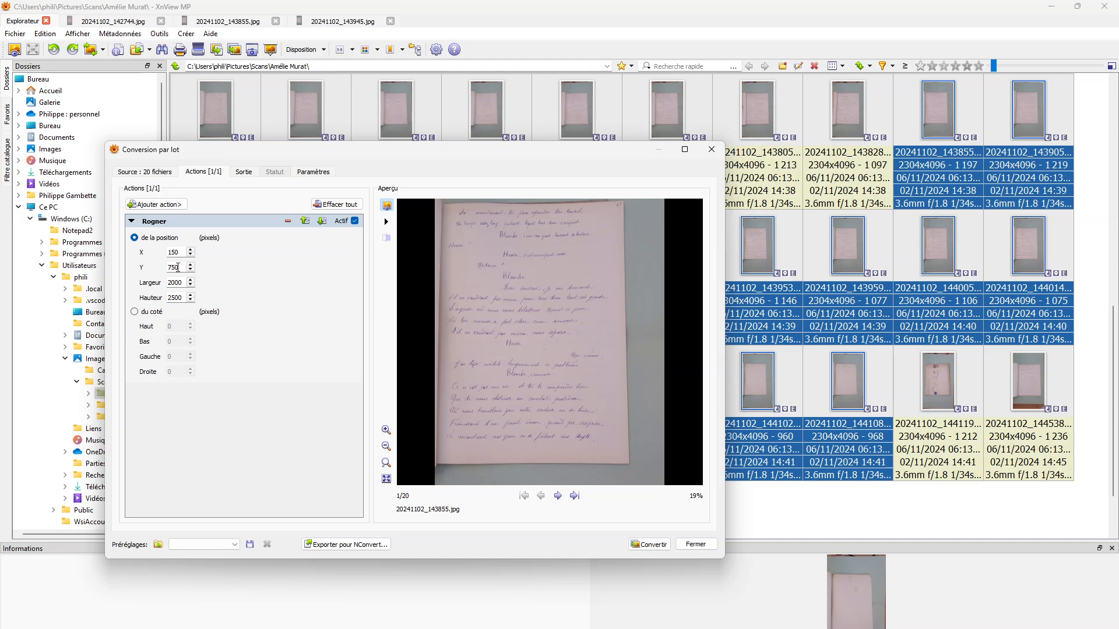
key(BackSpace)
key(BackSpace)
key(BackSpace)
text(65)
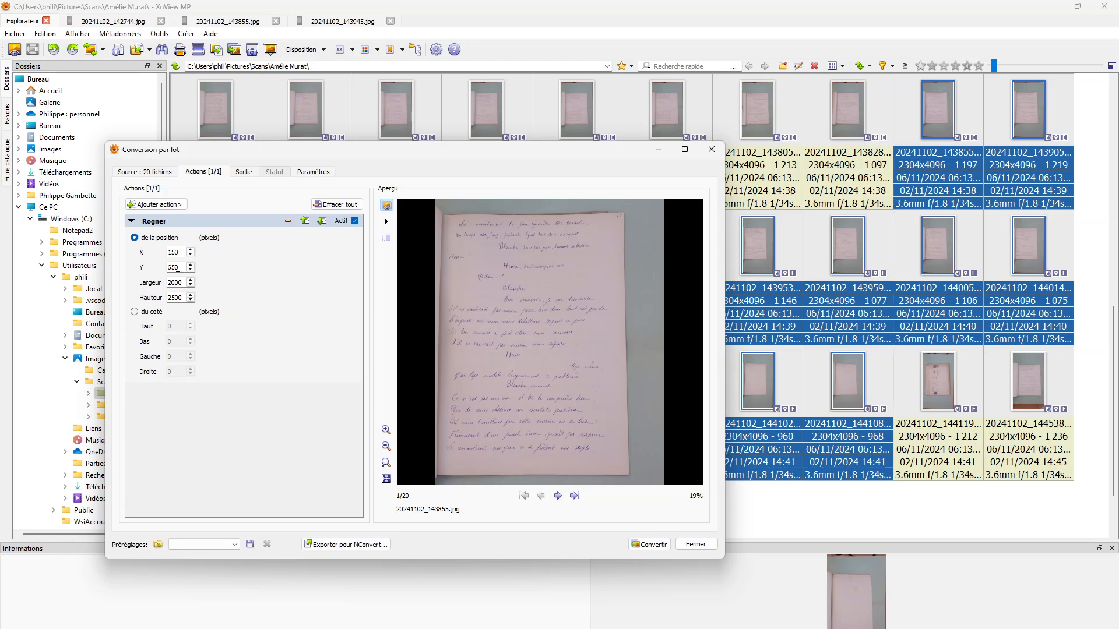
key(BackSpace)
text(7)
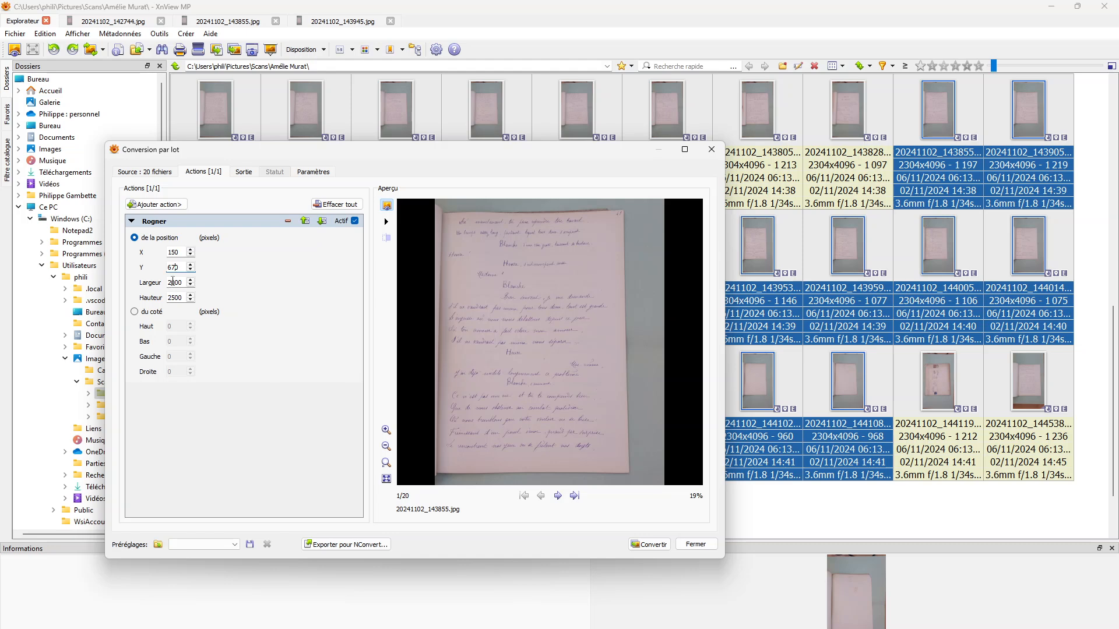
- Set the crop's X position to 20 pixels and check the frame in the preview of the batch's next photos
click(170, 252)
key(shift+Right)
key(shift+Right)
text(2)
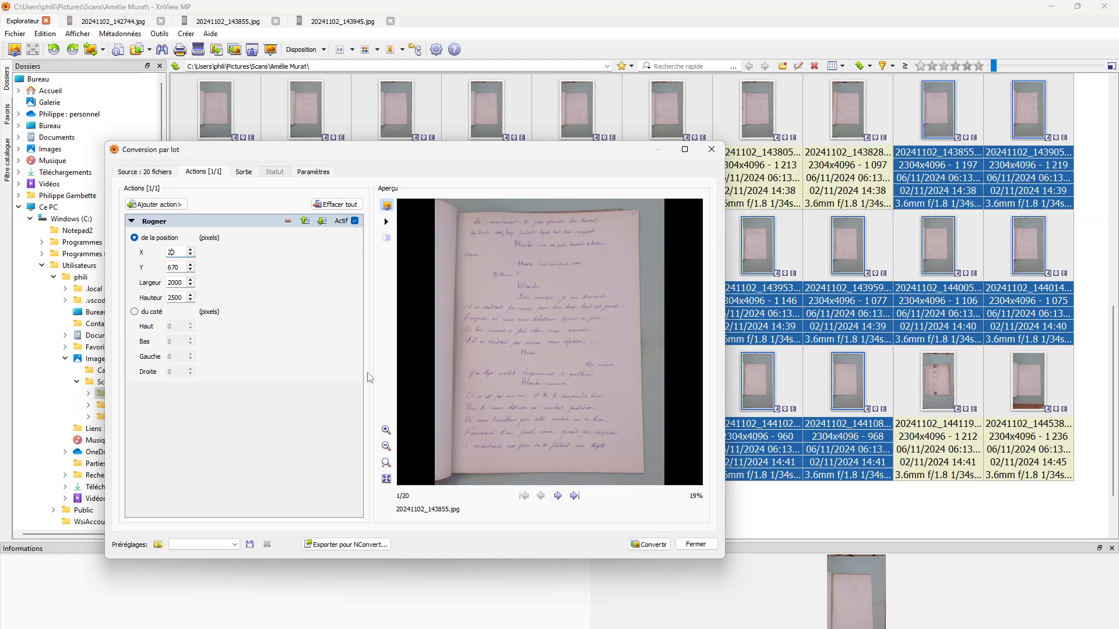
click(558, 496)
click(558, 496)
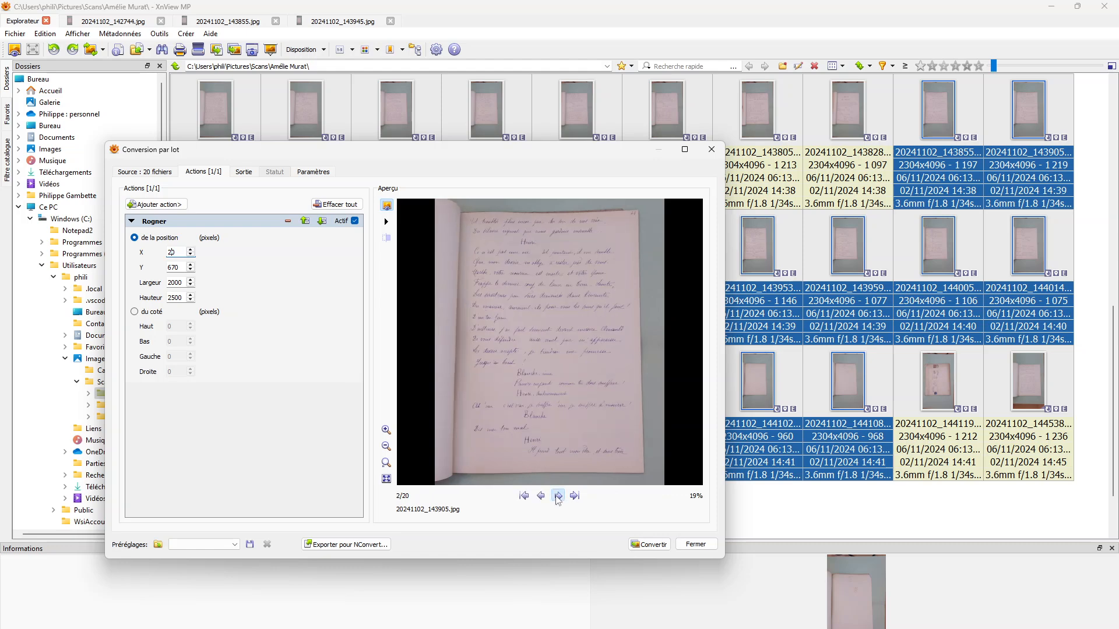
click(558, 496)
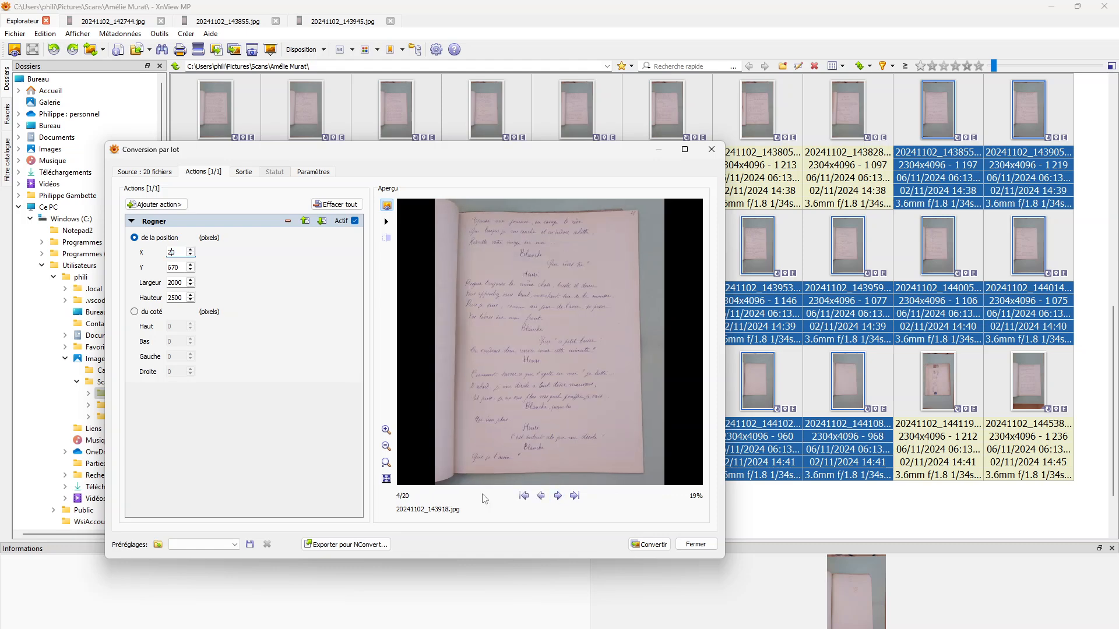
- Set the crop's X position to 0 pixels and check the preview back to the batch's first photo
click(191, 255)
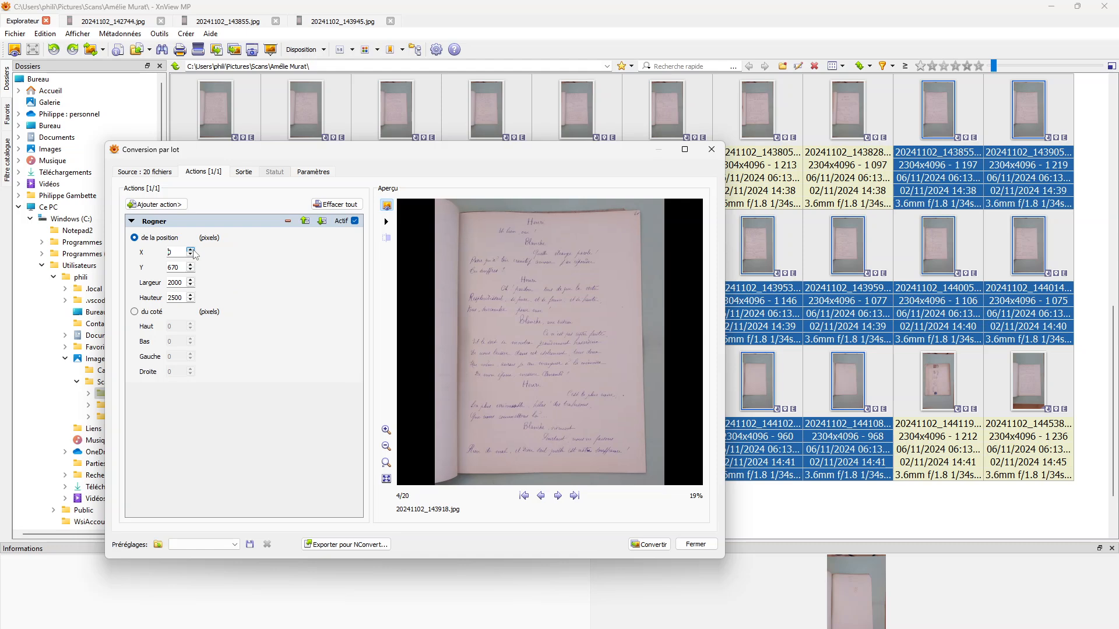
click(541, 496)
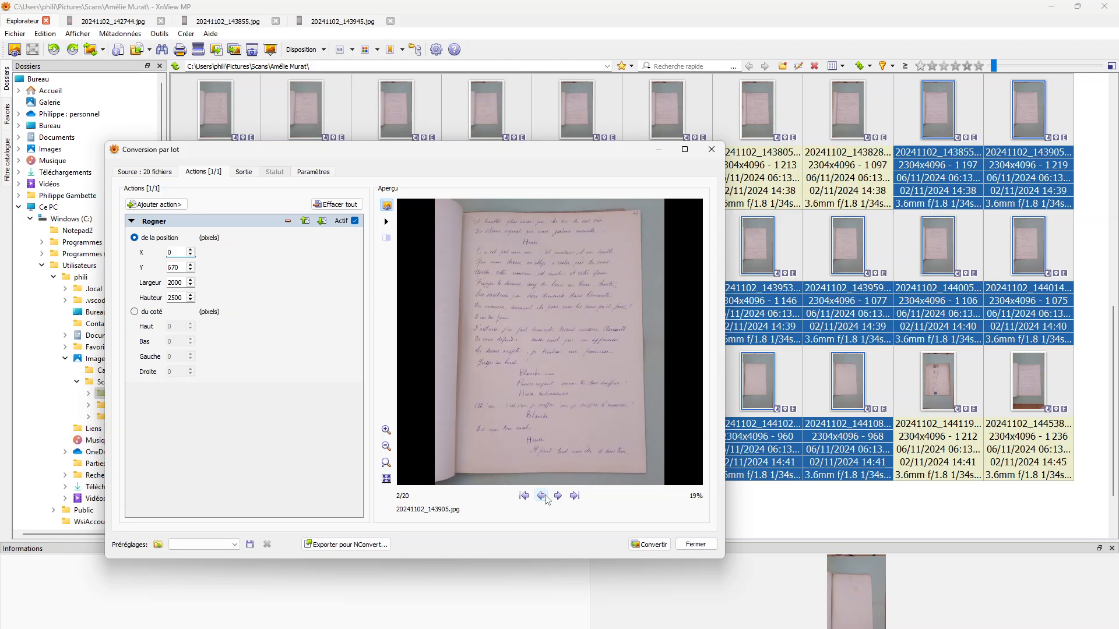
click(541, 496)
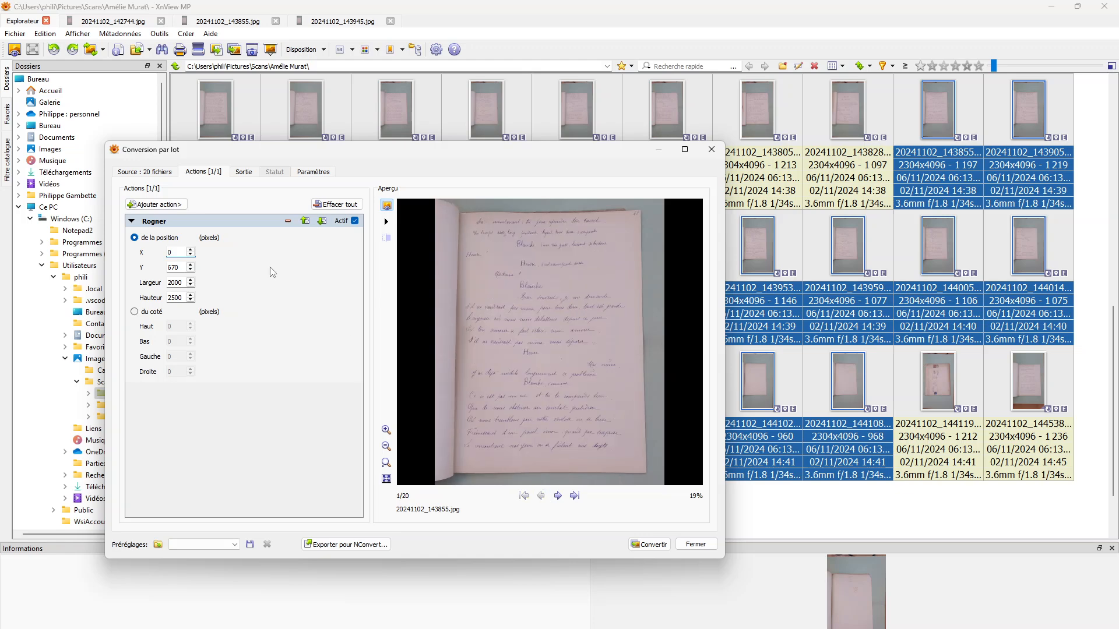
- Run the batch conversion into PagesPourPDF and close the conversion window
click(651, 546)
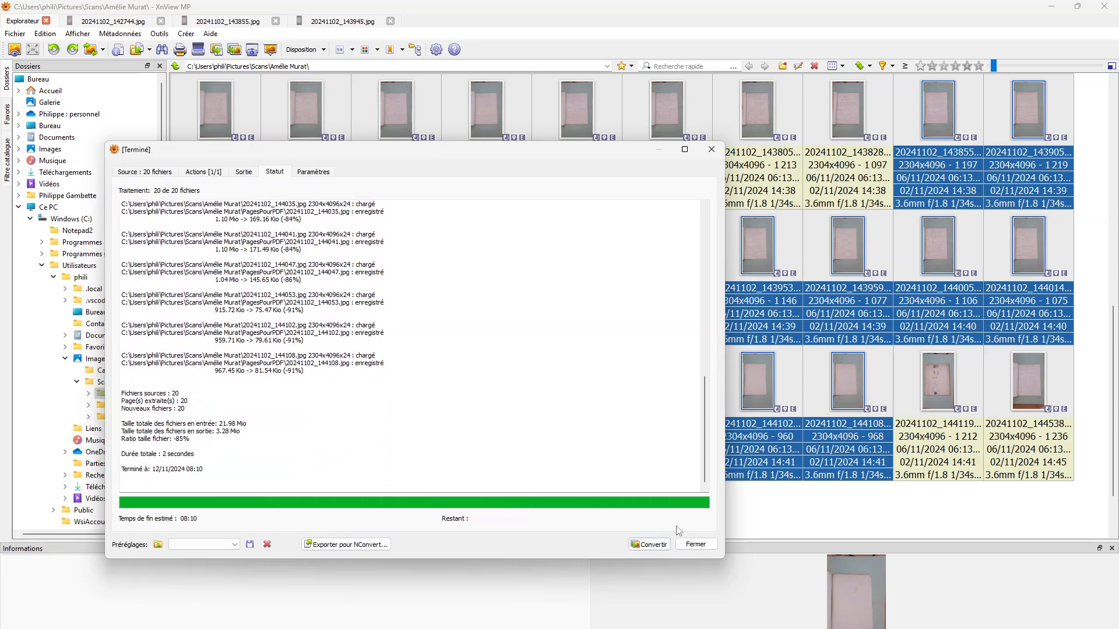
click(692, 545)
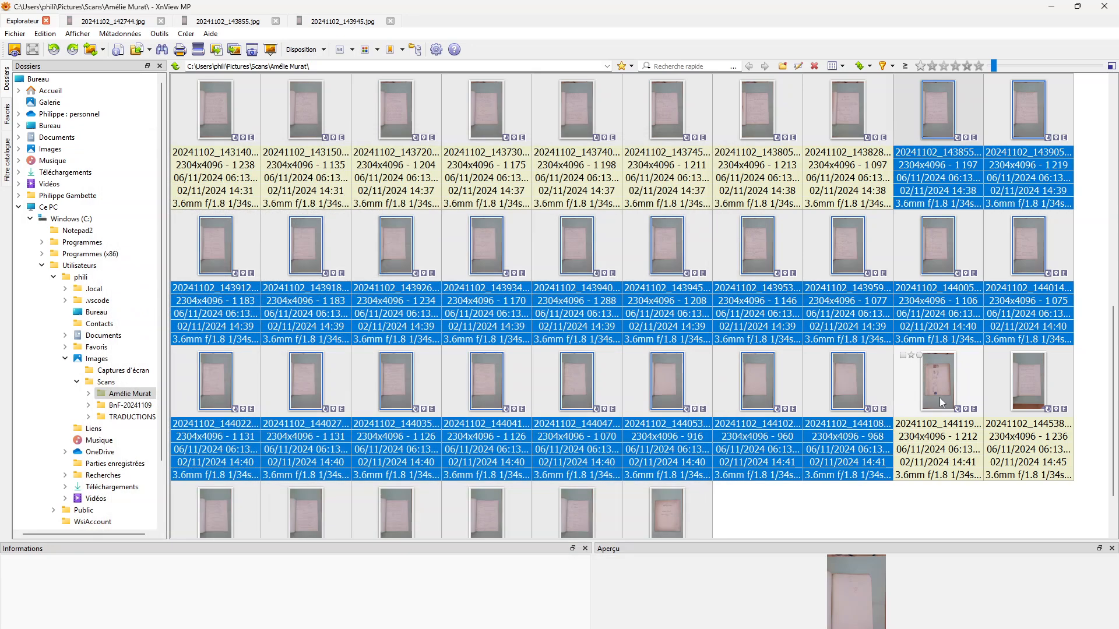
- Start a batch conversion of photo 20241102_144119 alone and set the crop's X position to 50 pixels
click(940, 397)
right_click(939, 397)
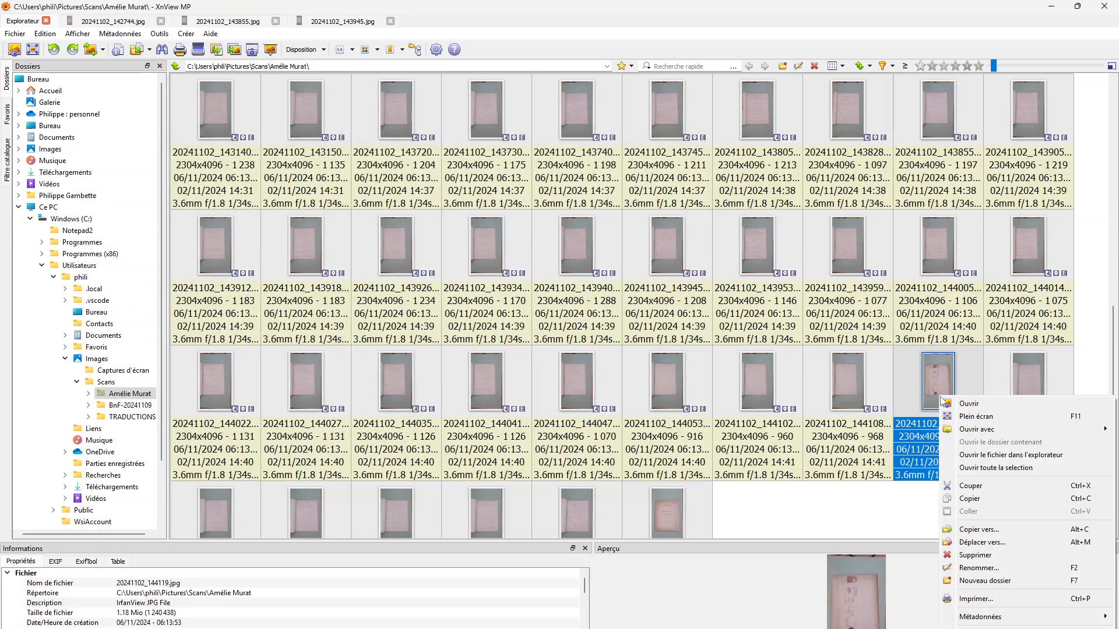
click(990, 628)
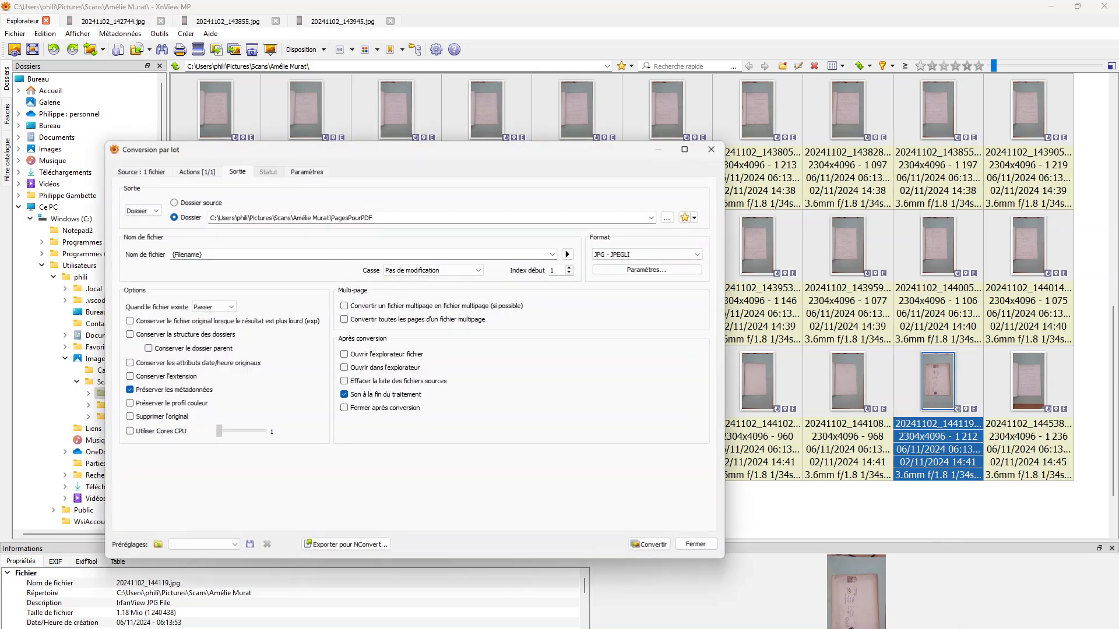
click(208, 172)
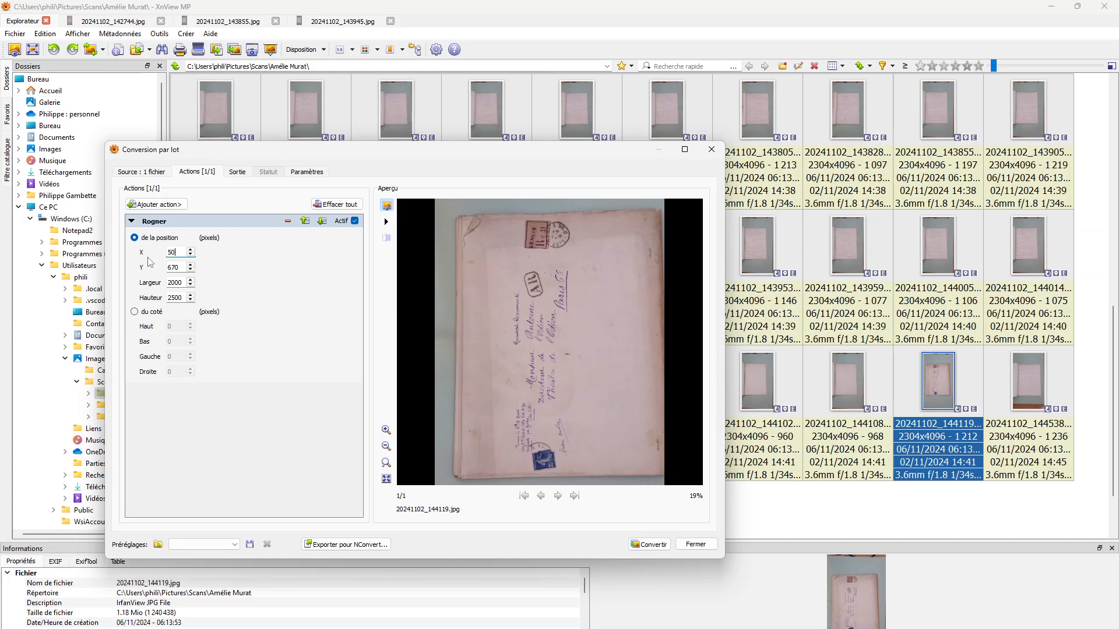
- Set the crop position to X 100 and Y 700 pixels, convert photo 20241102_144119 and close the conversion window
text(90)
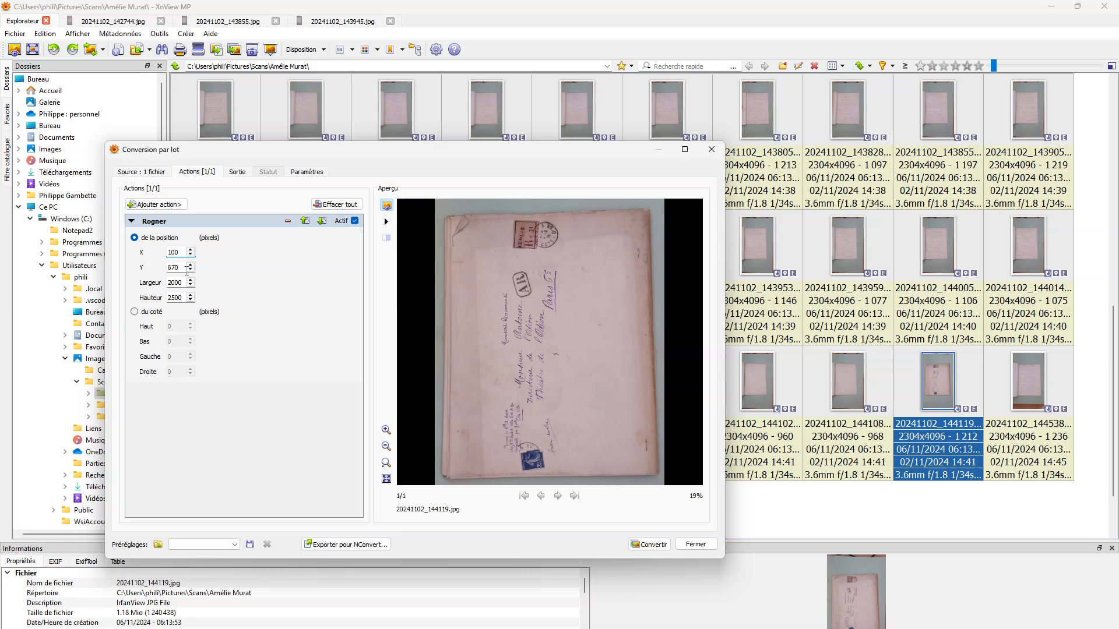
double_click(181, 267)
text(720)
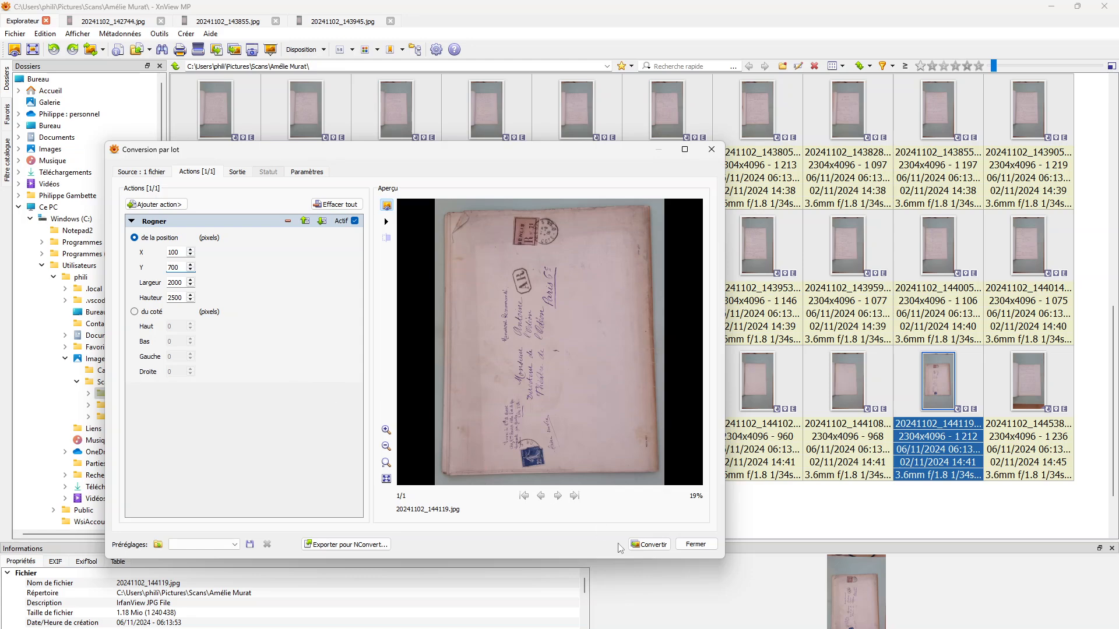
click(648, 546)
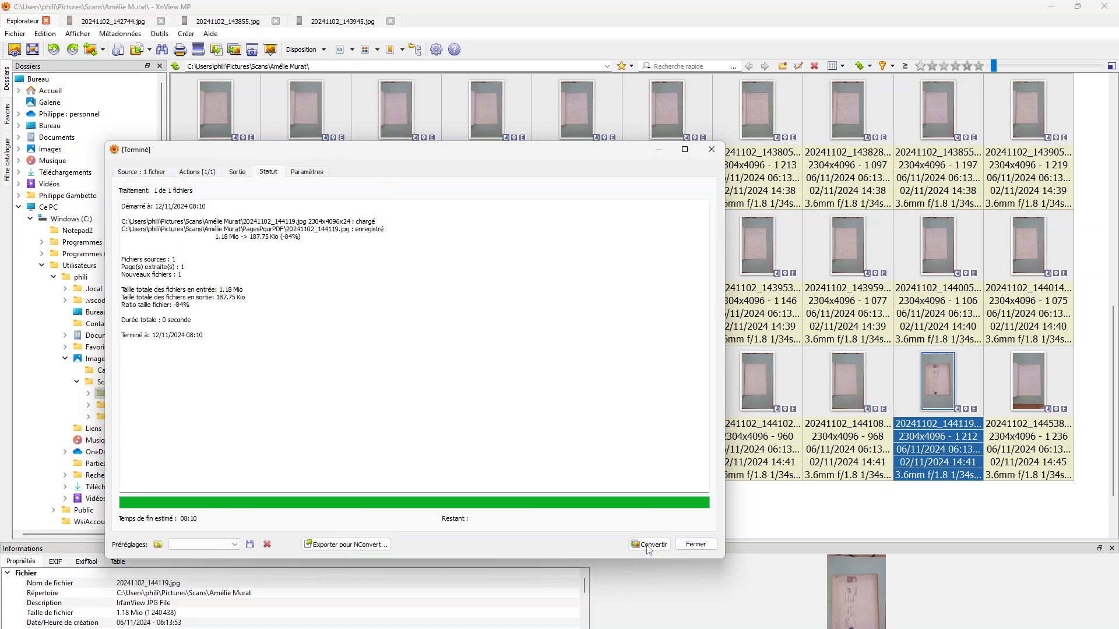
click(688, 546)
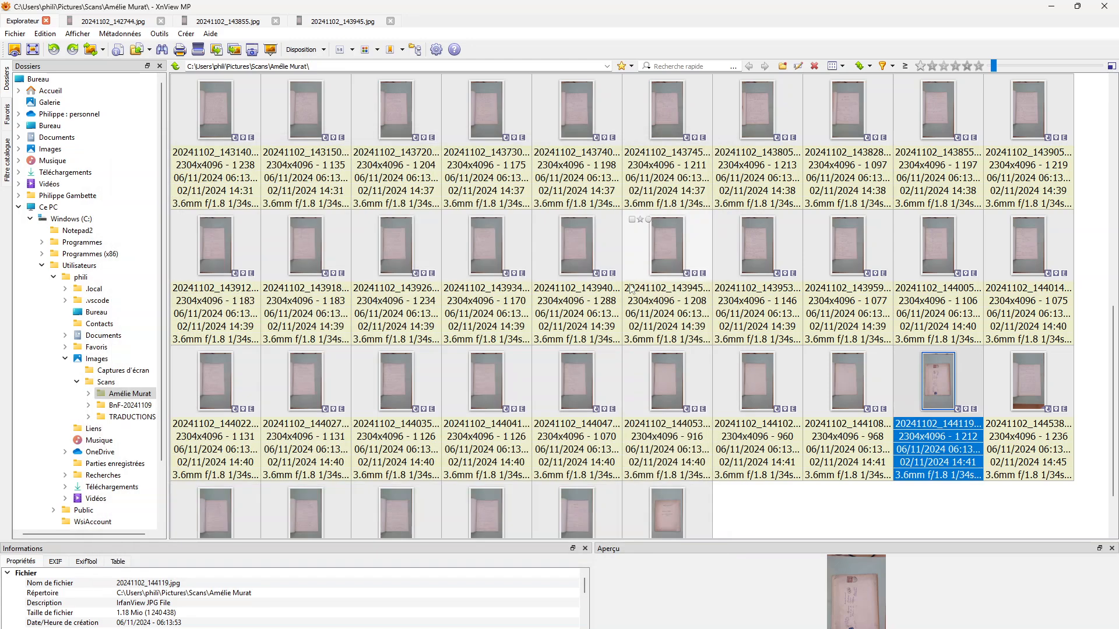
- Open the first cropped image in PagesPourPDF and leaf forward through the manuscript pages to check their framing and order
click(249, 117)
double_click(250, 117)
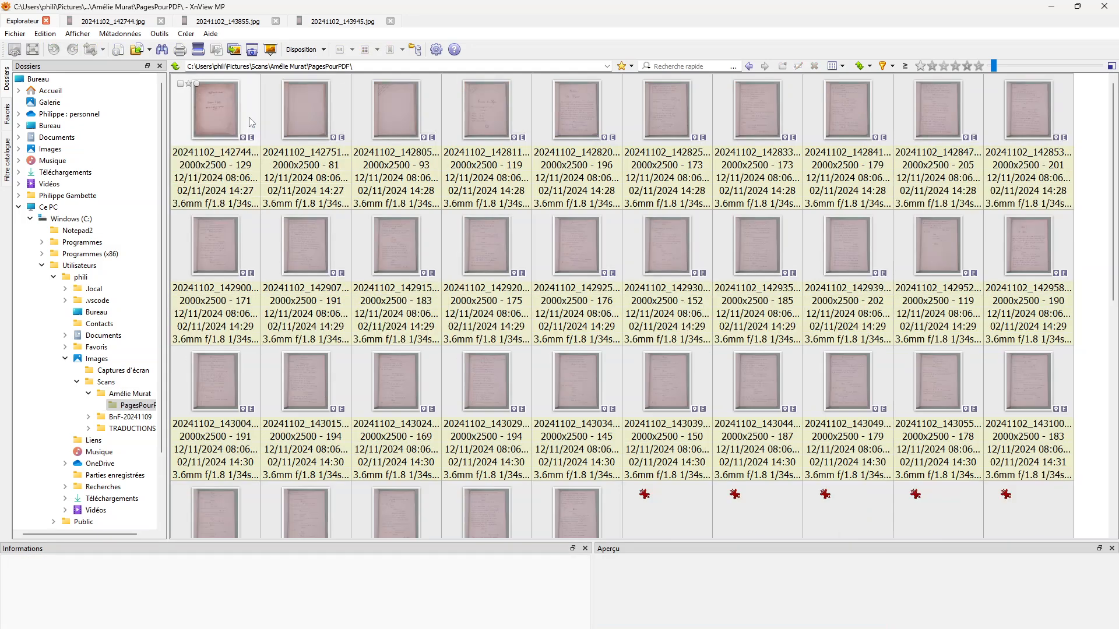
double_click(229, 113)
scroll(229, 113, down, 1)
scroll(231, 118, down, 4)
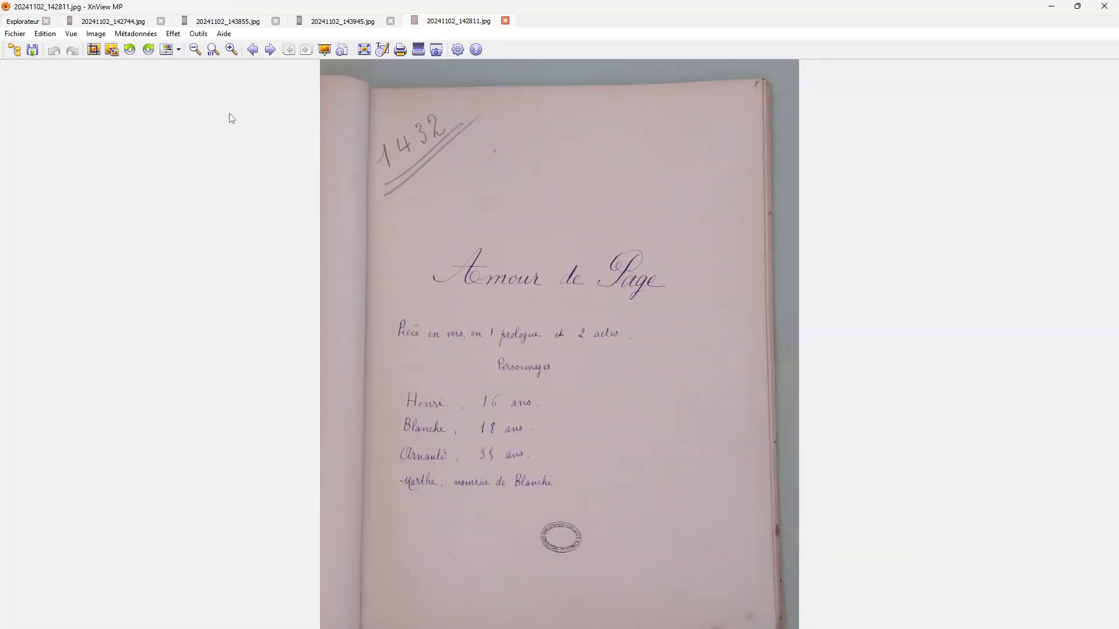
scroll(231, 118, down, 4)
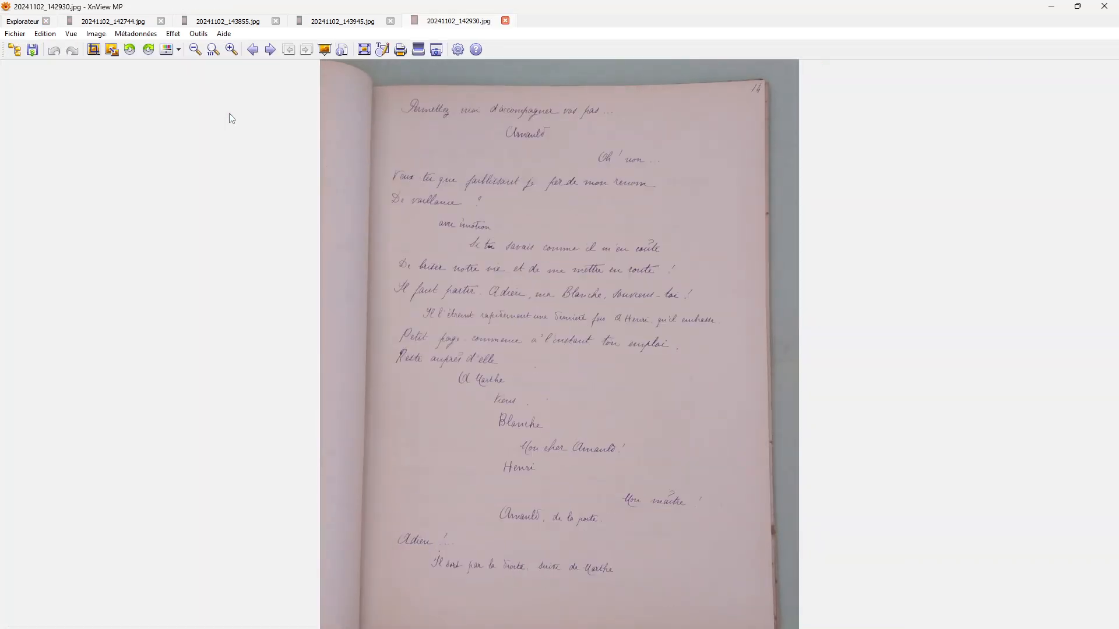
scroll(231, 118, down, 4)
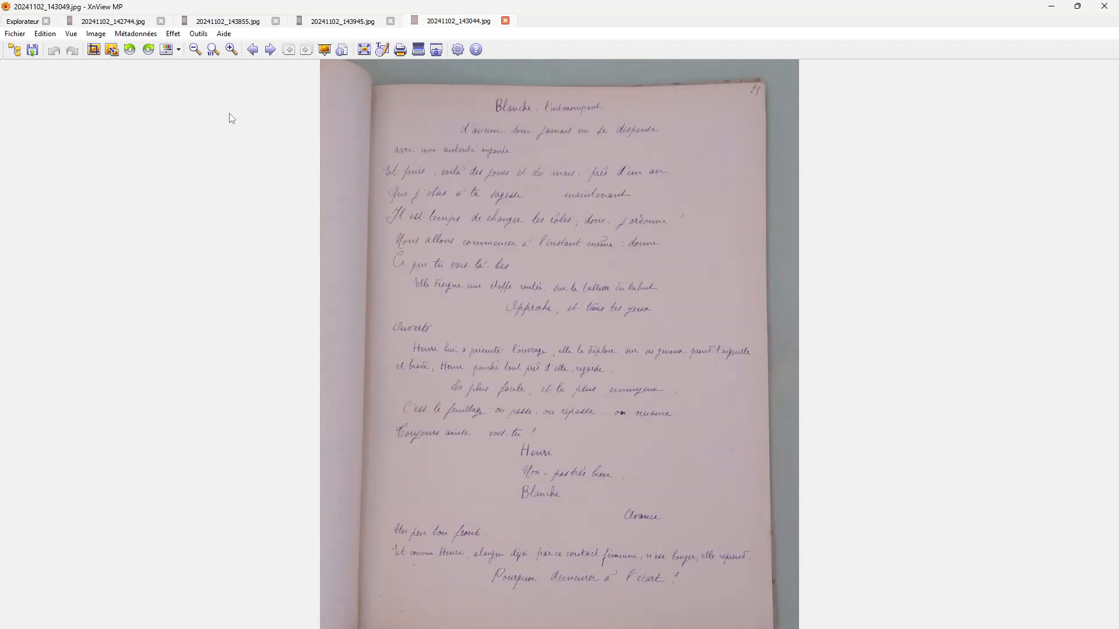
scroll(232, 118, down, 4)
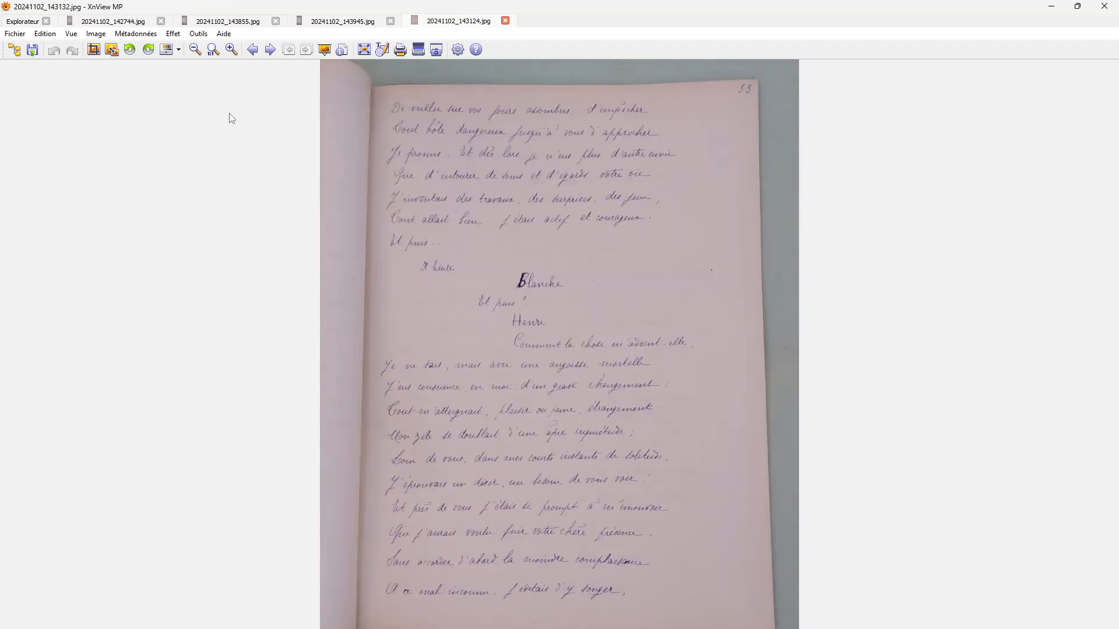
- Check the page sequence in the rest of the cropped images, comparing the final photos around 20241102_144538.jpg with the earlier ones
scroll(232, 119, up, 2)
scroll(232, 119, down, 1)
scroll(232, 118, up, 1)
scroll(232, 118, down, 1)
scroll(231, 118, down, 1)
scroll(231, 118, up, 1)
scroll(231, 119, down, 3)
scroll(231, 118, down, 4)
scroll(232, 119, down, 4)
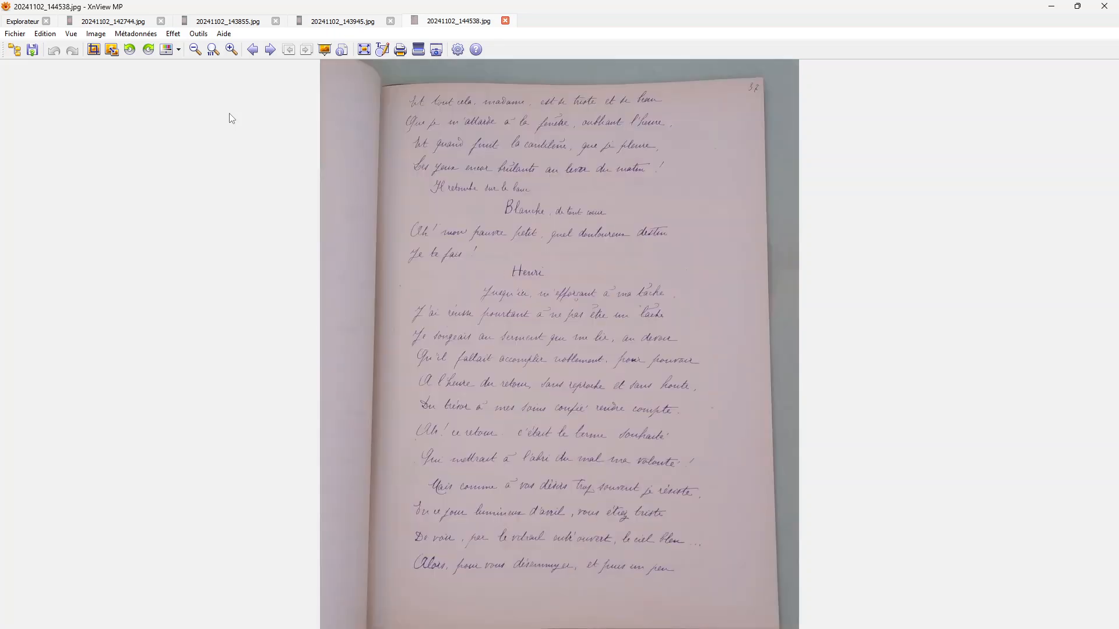
scroll(231, 118, up, 3)
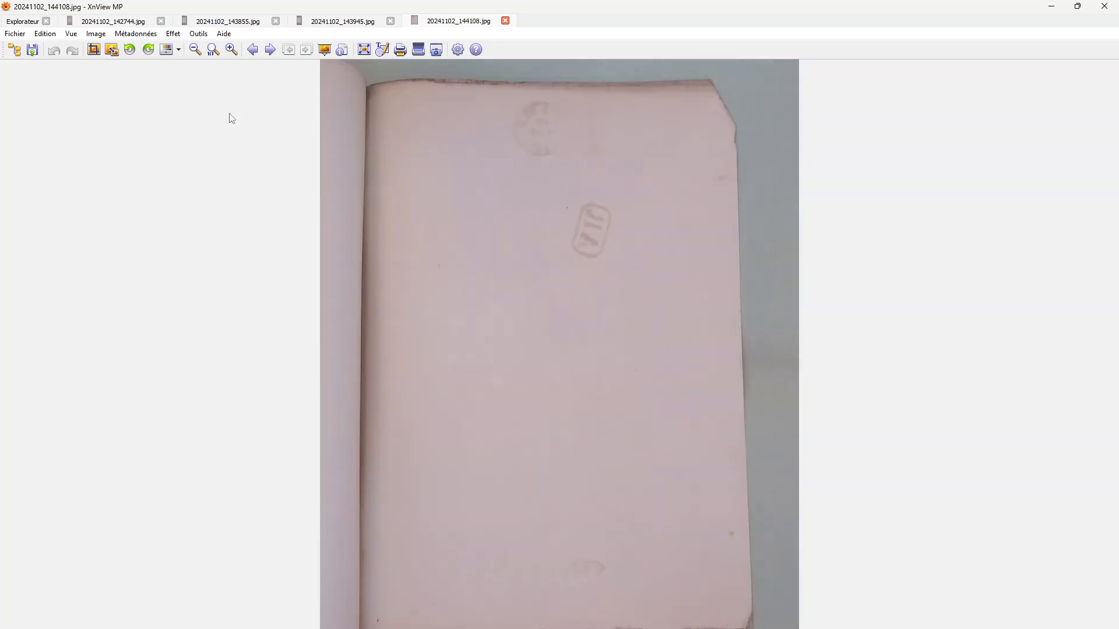
scroll(231, 119, down, 4)
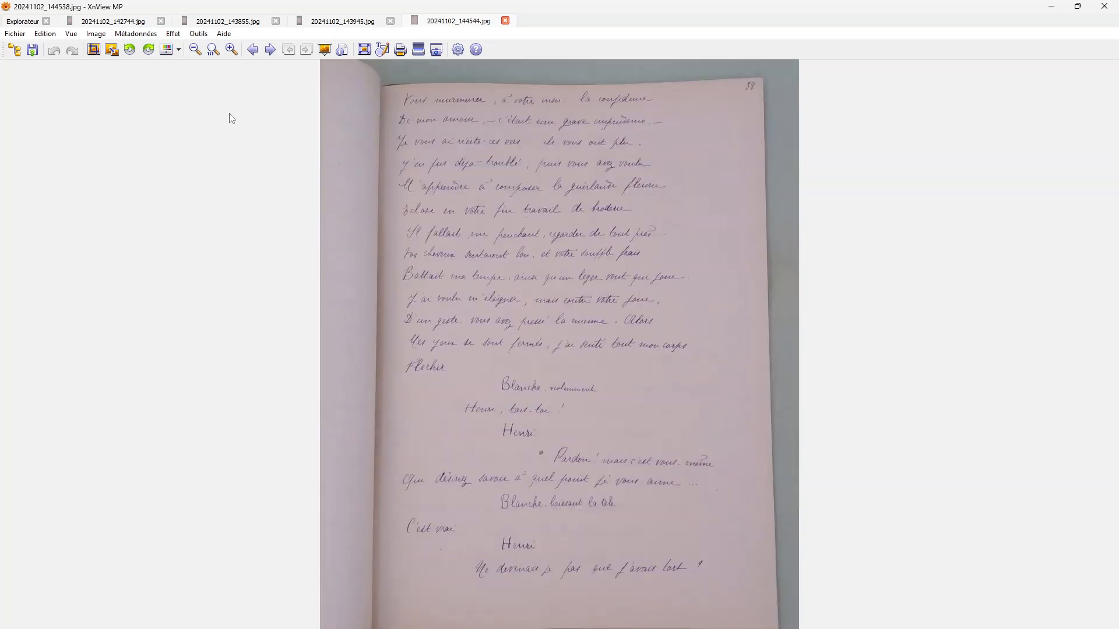
scroll(232, 119, up, 4)
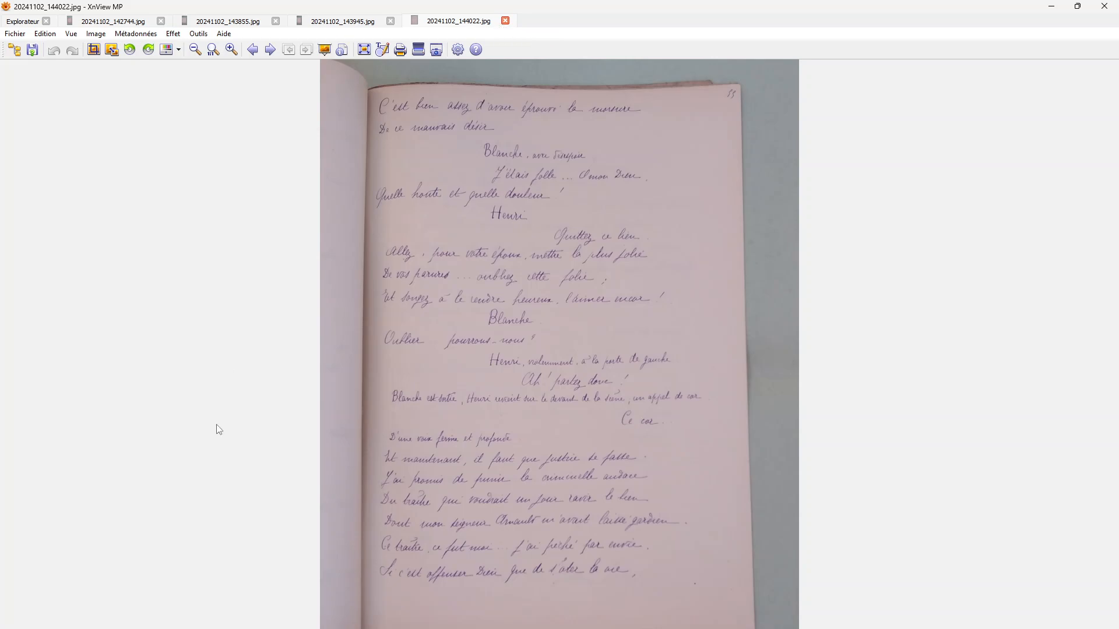
click(179, 628)
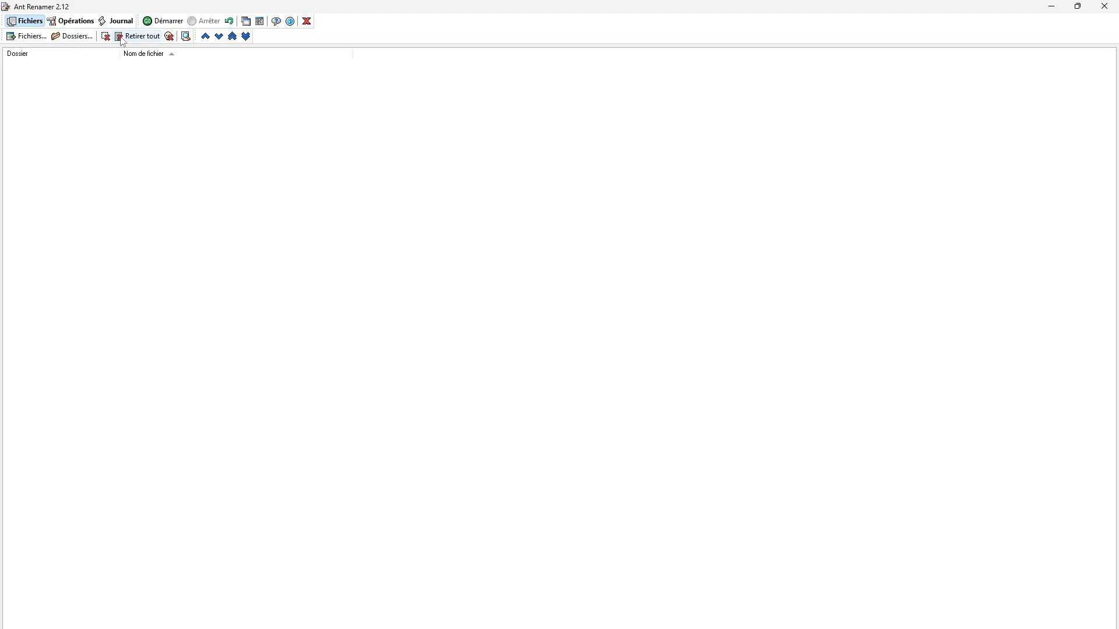
click(36, 38)
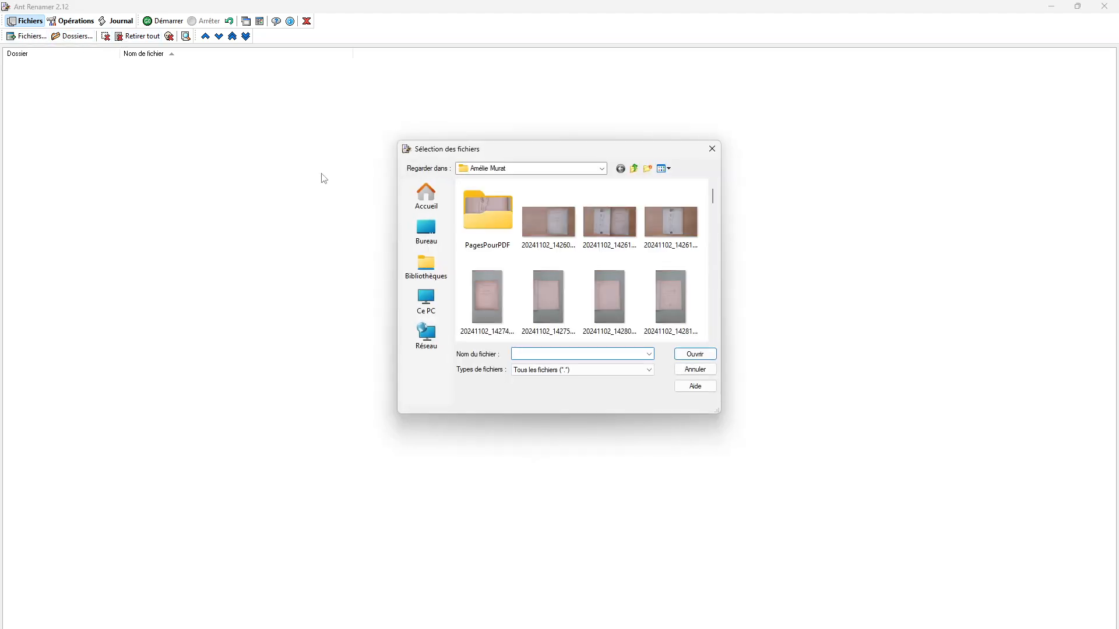
double_click(491, 234)
click(488, 229)
key(shift+Down)
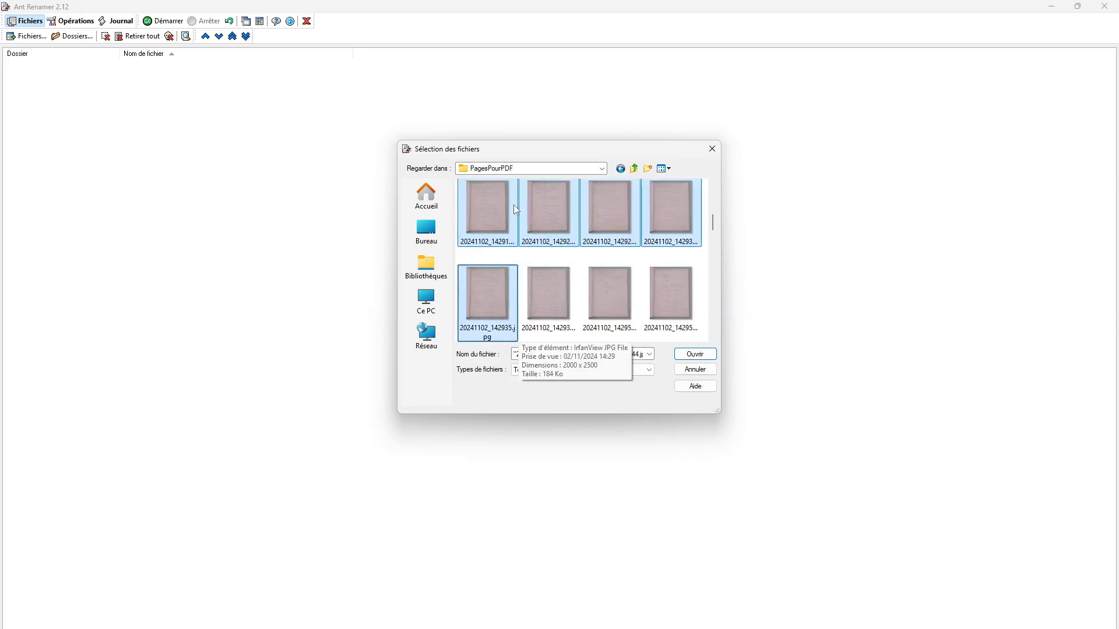
click(705, 374)
- Switch to XnView MP and check the page numbers of the cropped images up to 20241102_143150.jpg
key(alt+Tab)
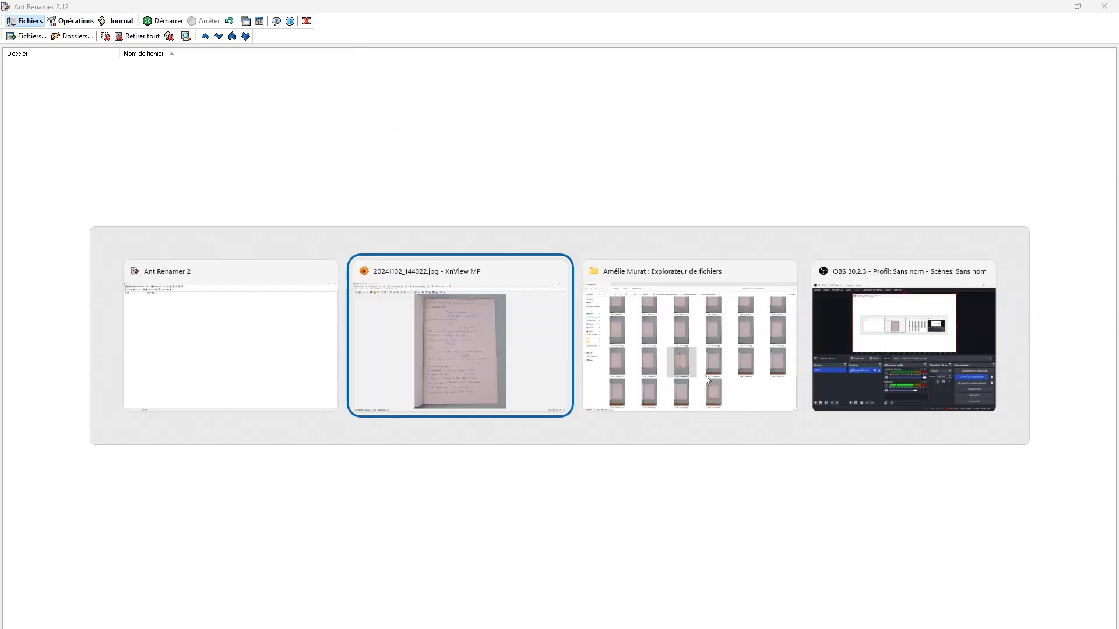
scroll(705, 375, up, 20)
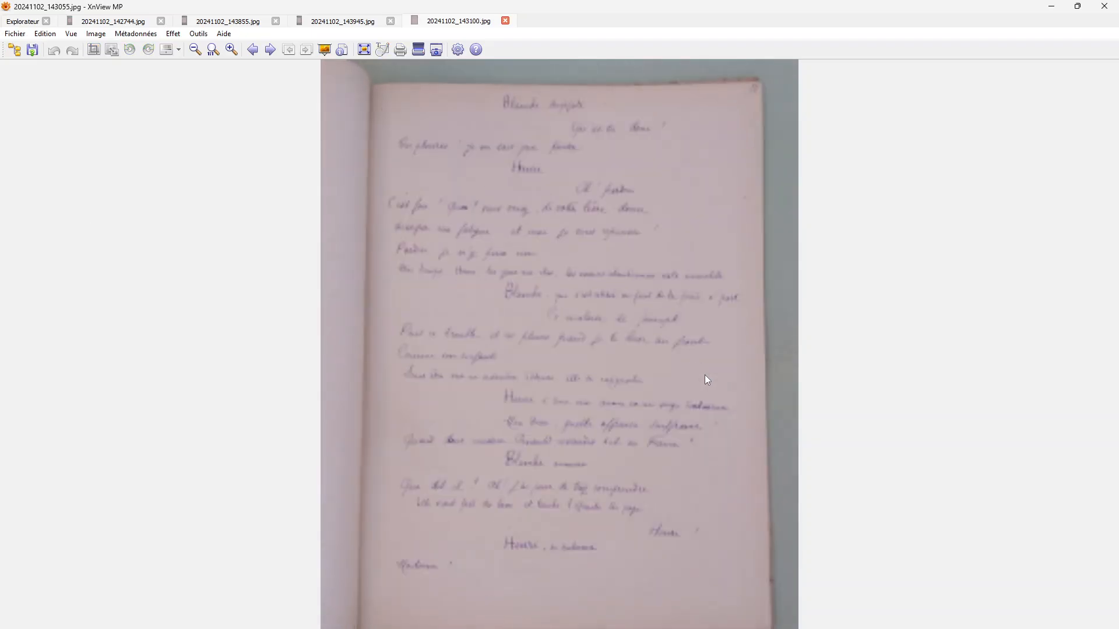
scroll(704, 375, down, 4)
scroll(705, 375, down, 8)
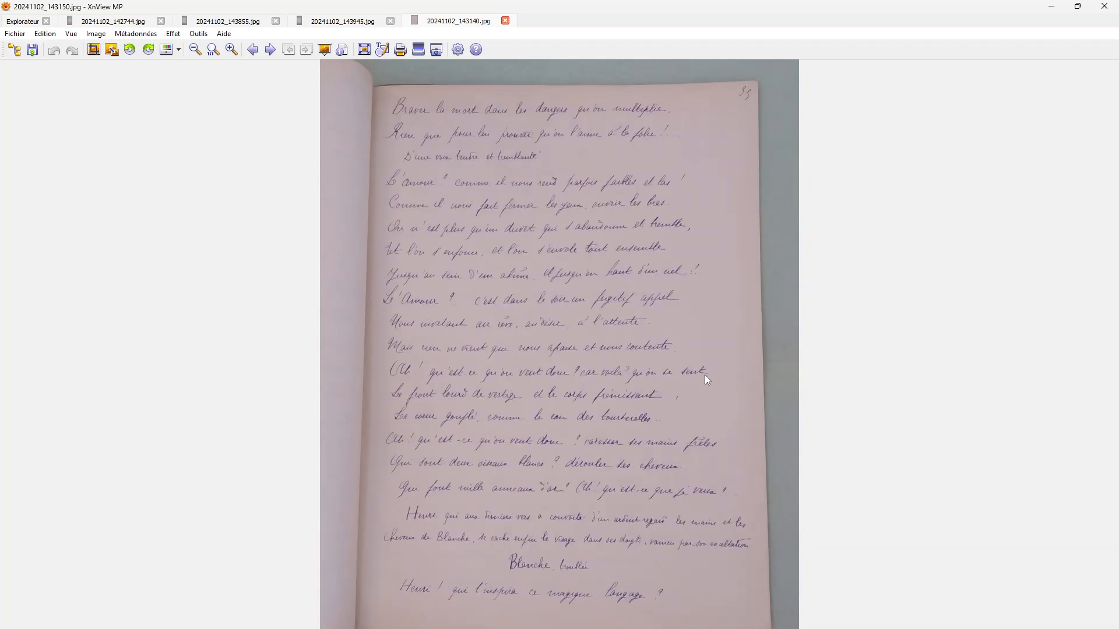
scroll(704, 375, down, 3)
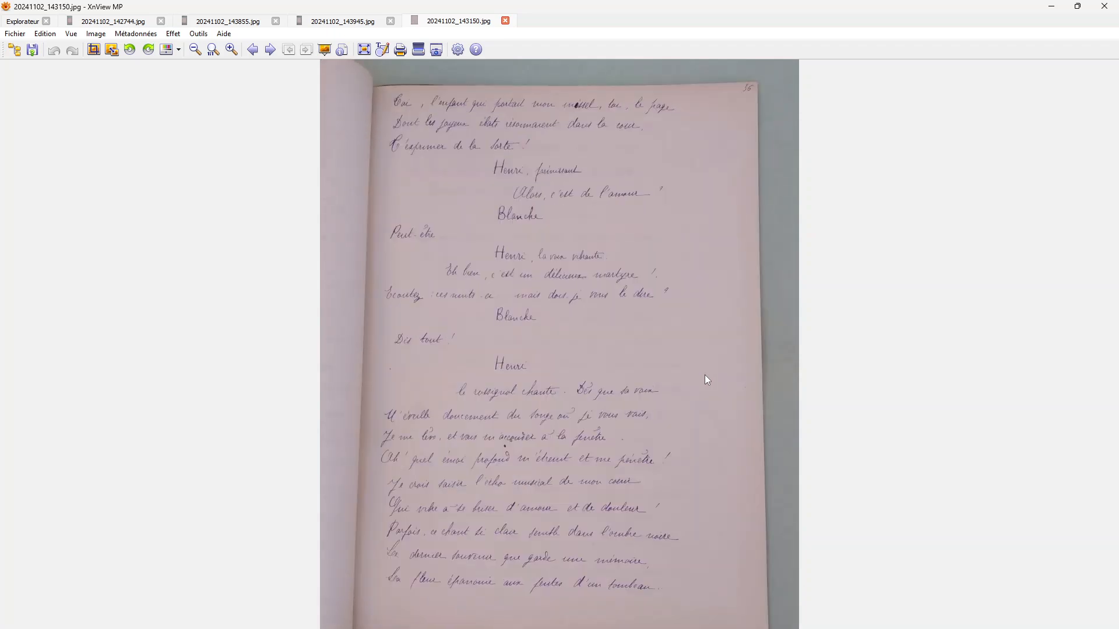
scroll(677, 283, down, 1)
scroll(677, 283, up, 1)
- Switch to Ant Renamer and add the files 20241102_142744.jpg through 20241102_143150.jpg from PagesPourPDF to the list
key(alt+Tab)
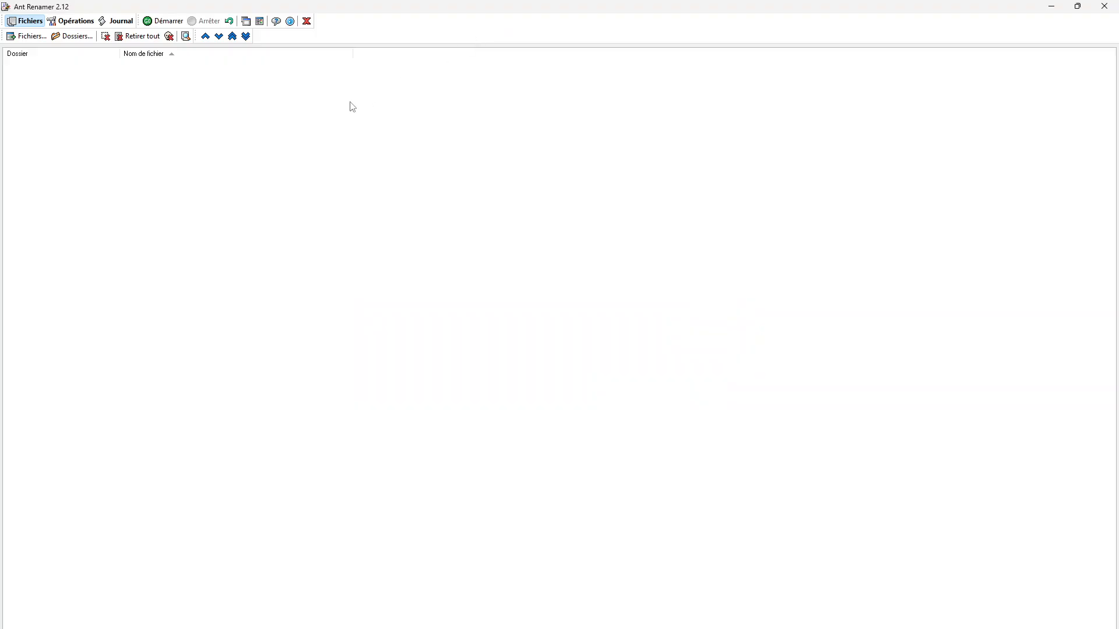
click(38, 38)
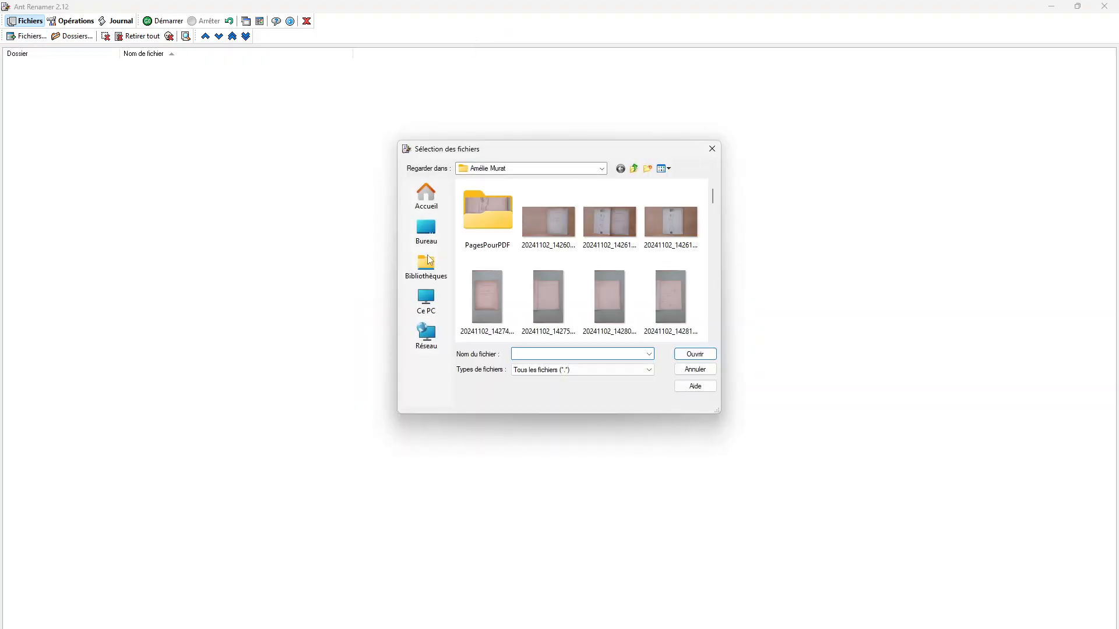
double_click(489, 215)
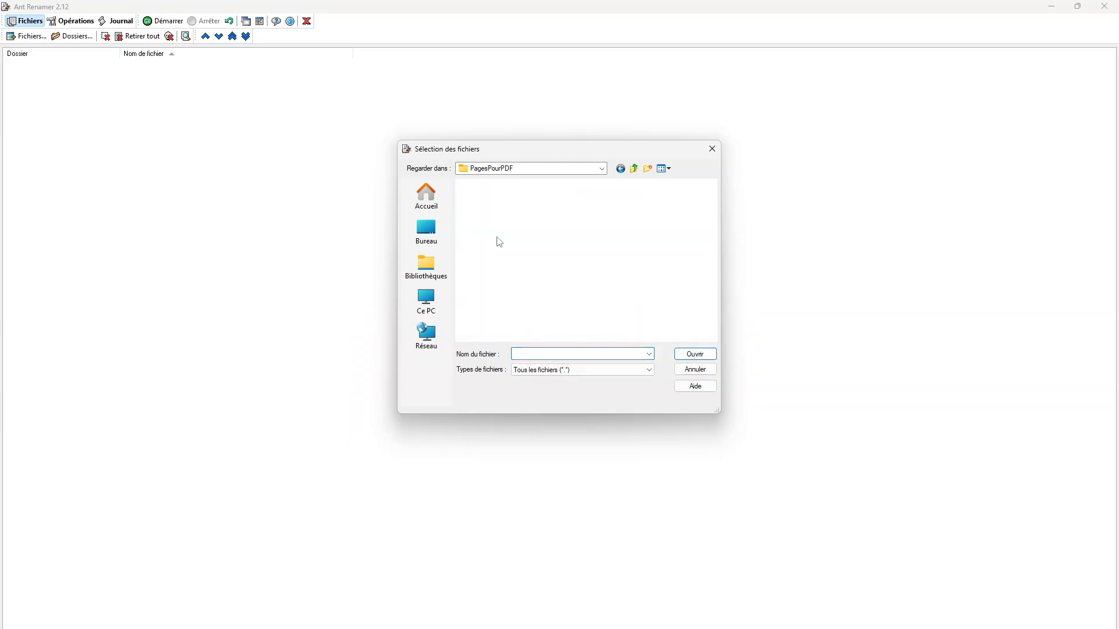
click(504, 226)
key(shift+Down)
key(shift+Down)
key(shift+Down)
key(shift+Down)
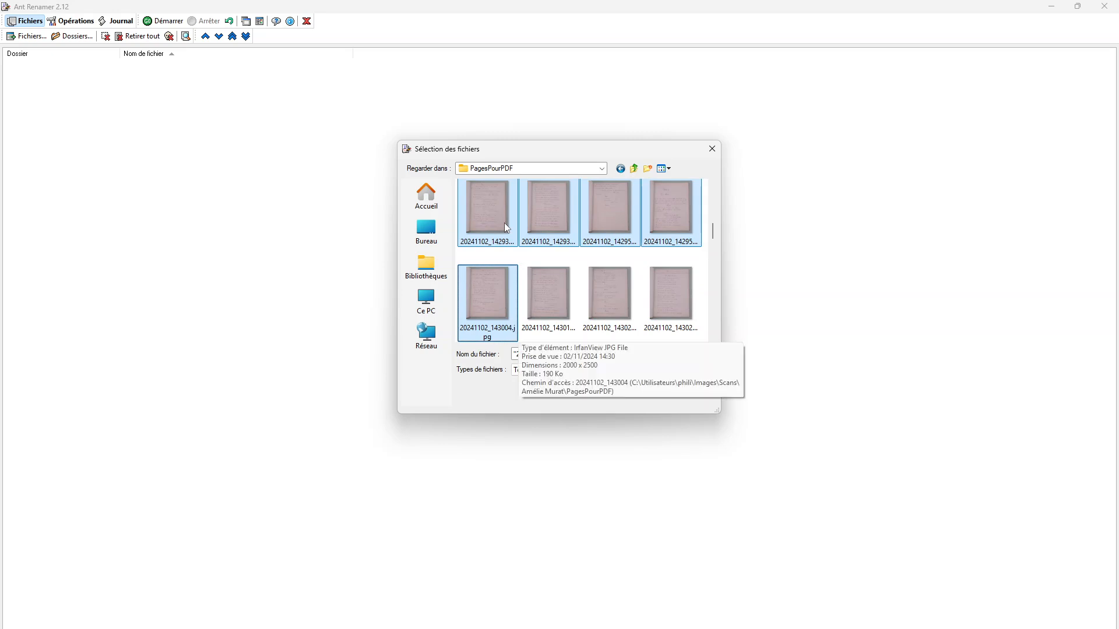
key(shift+Down)
key(shift+Down)
key(shift+Down)
key(shift+Right)
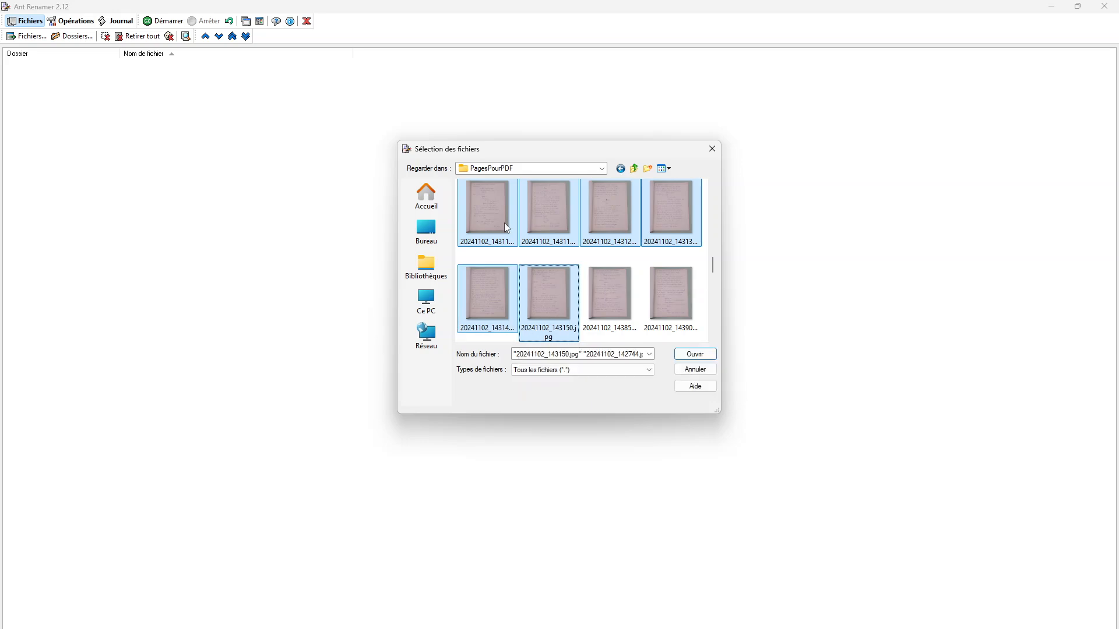
click(684, 355)
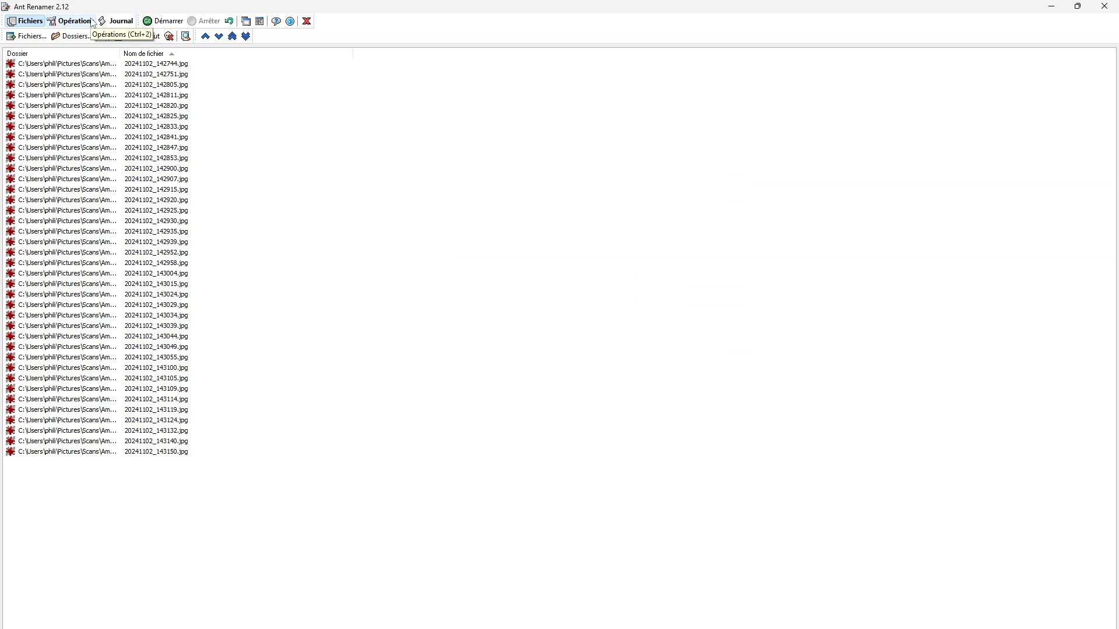
- Bring up the renaming operations, and open the PagesPourPDF folder in File Explorer
click(91, 22)
key(alt+Tab)
key(Tab)
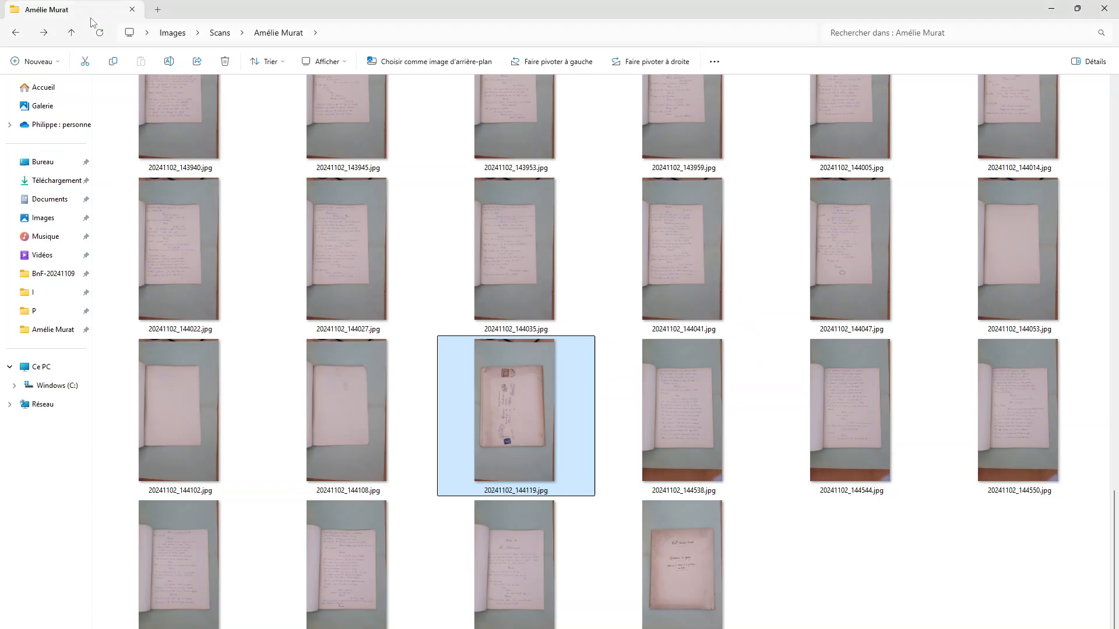
click(306, 183)
key(Home)
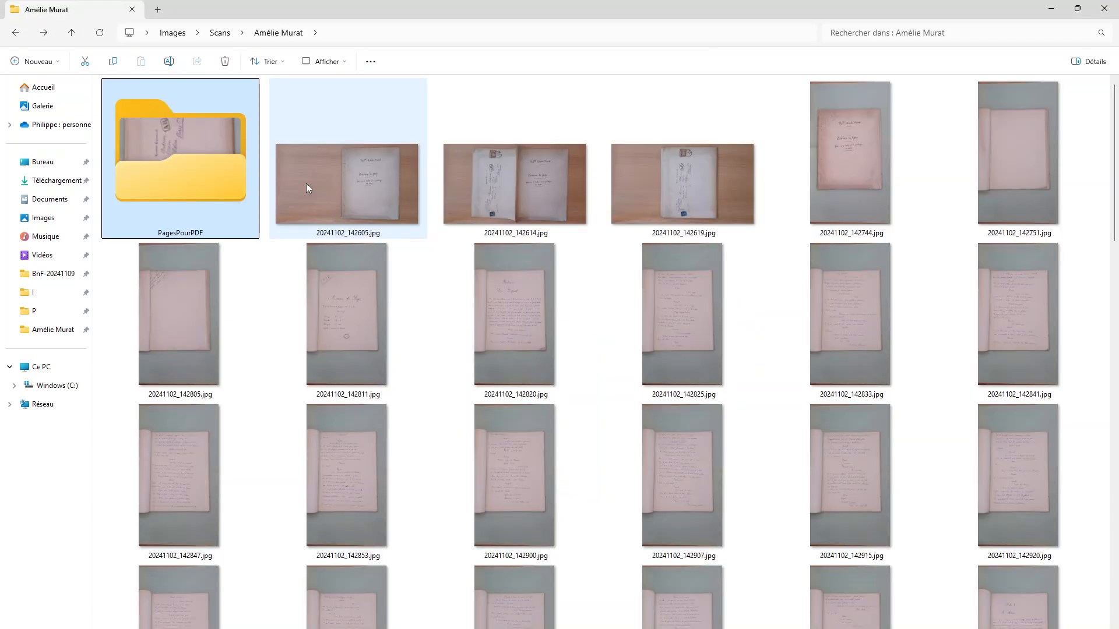
double_click(238, 139)
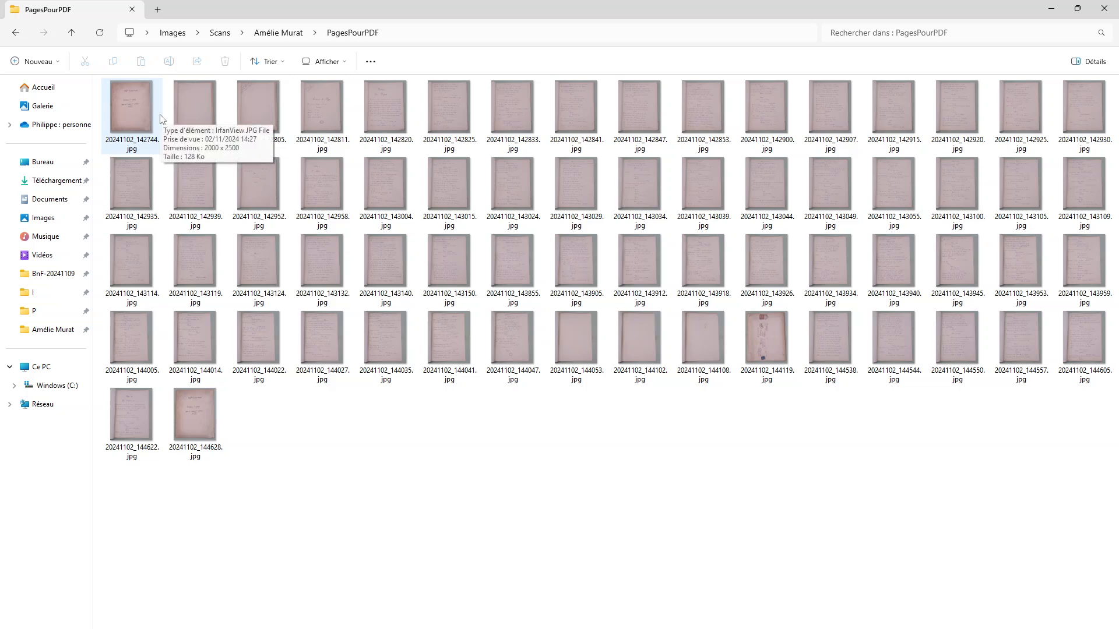
- Compare the cover images 20241102_144628.jpg and 20241102_142744.jpg, delete 20241102_144628.jpg and return to Ant Renamer
double_click(203, 435)
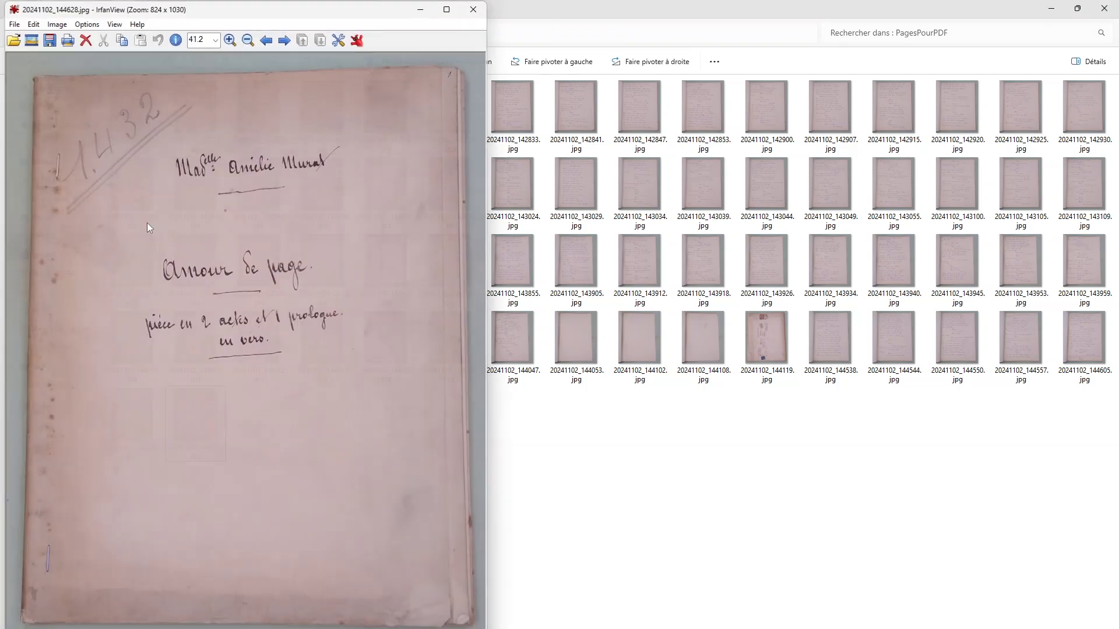
key(Escape)
double_click(116, 124)
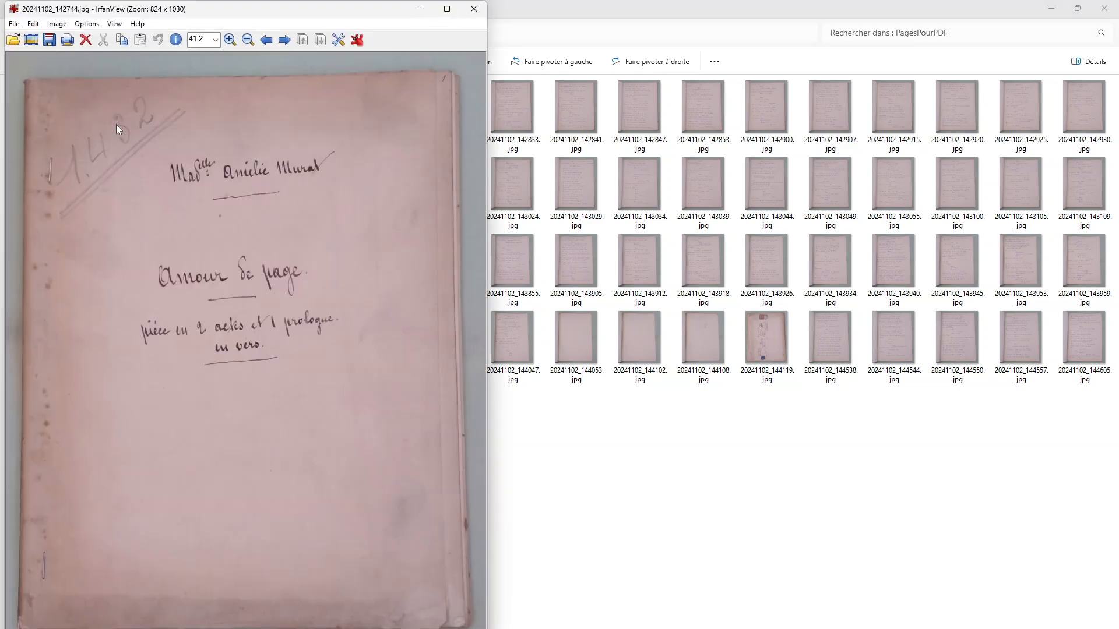
key(Escape)
click(183, 427)
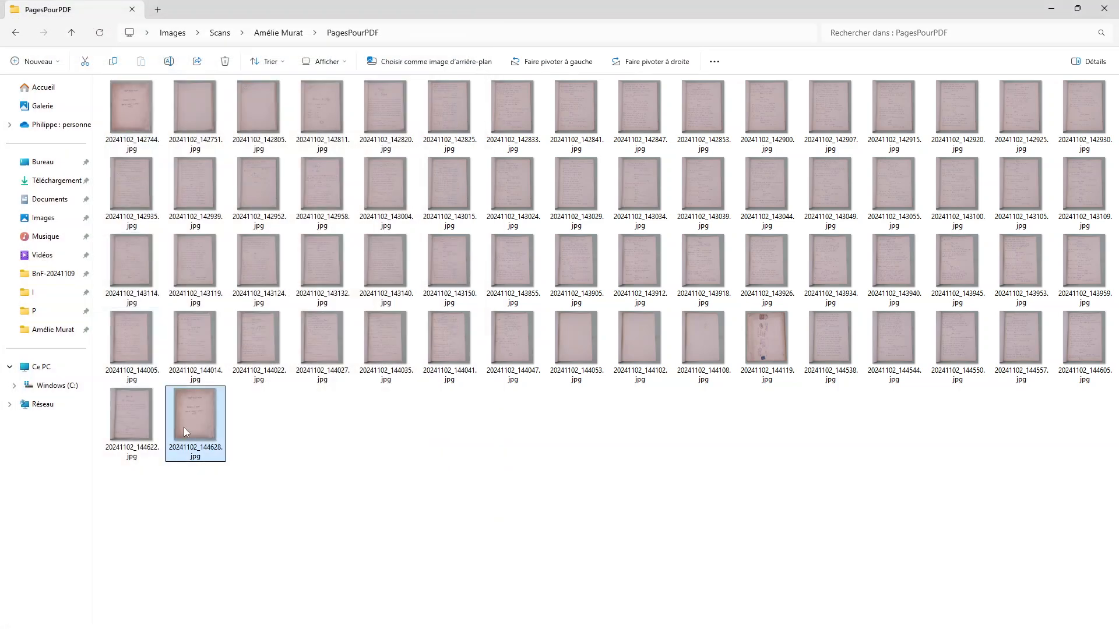
key(Delete)
key(alt+Tab)
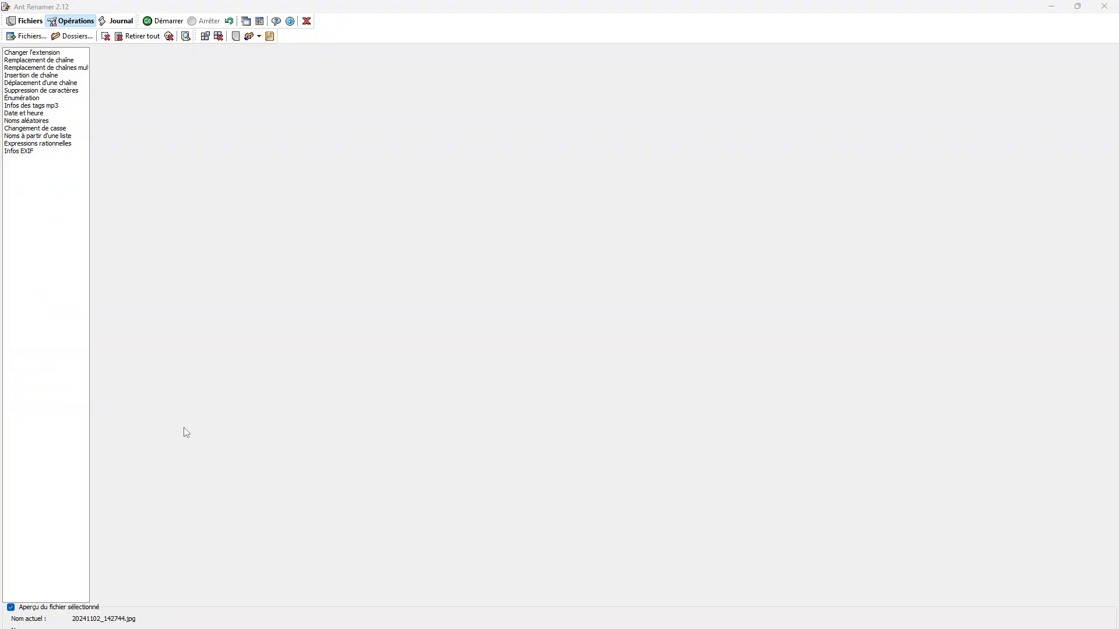
- Set up an enumeration renaming with the mask Page%num%%ext% and a two-digit number
click(43, 101)
click(115, 76)
text(Page%num%%ext%)
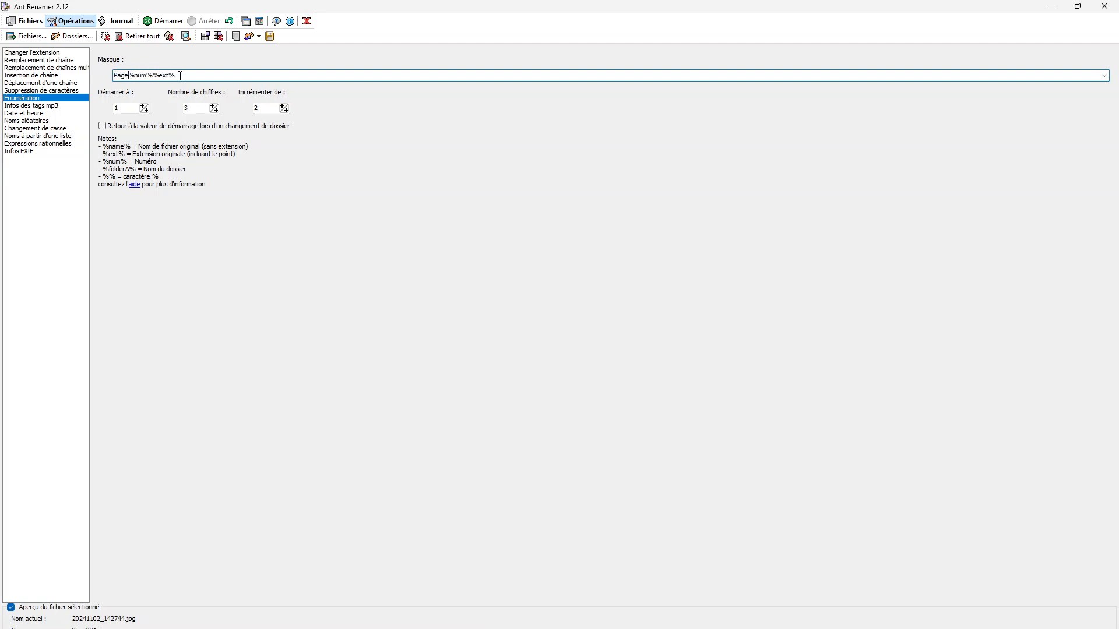
click(126, 110)
click(198, 108)
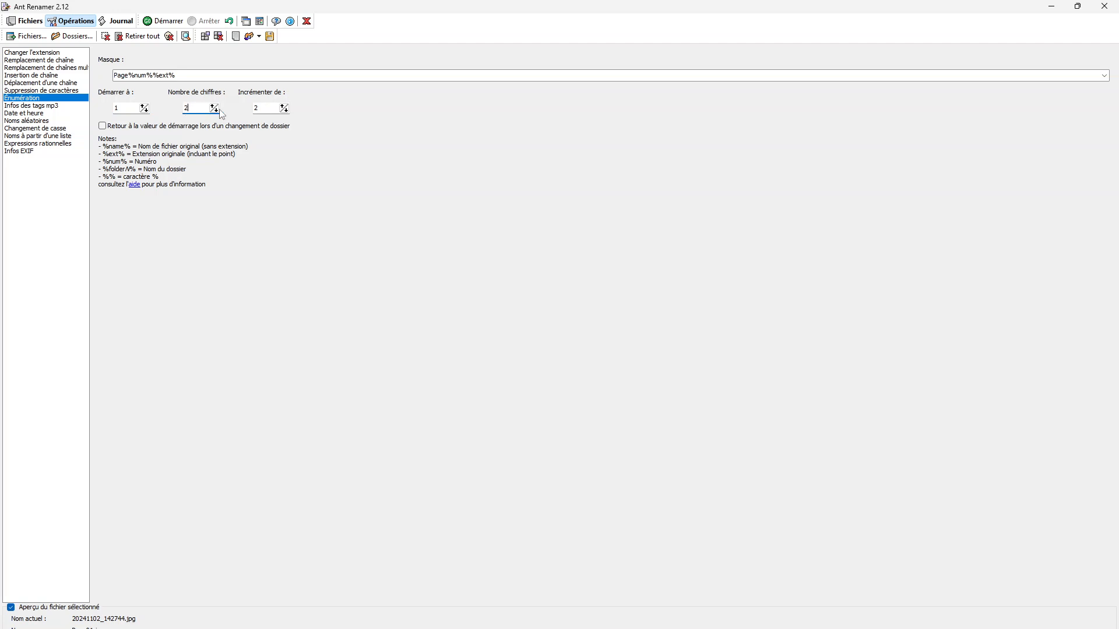
- Set the enumeration to 2 digits and an increment of 1, and run the renaming on the listed files
key(BackSpace)
text(2)
click(258, 110)
click(168, 21)
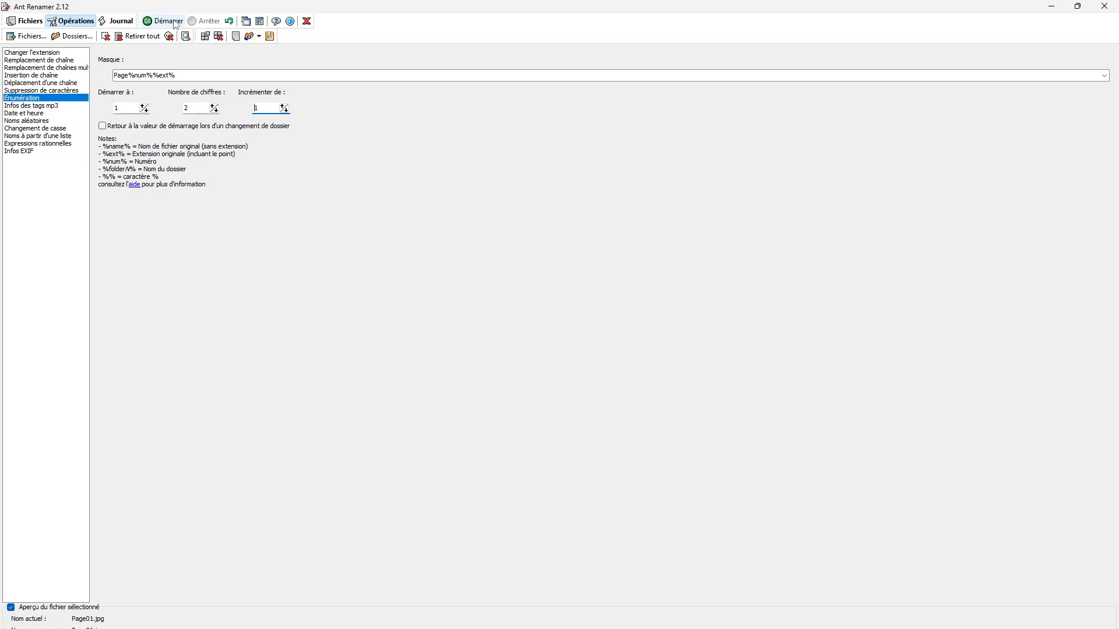
- Check the renamed pages in File Explorer and identify the next batch, 20241102_144538.jpg through 20241102_144622.jpg
key(alt+Tab)
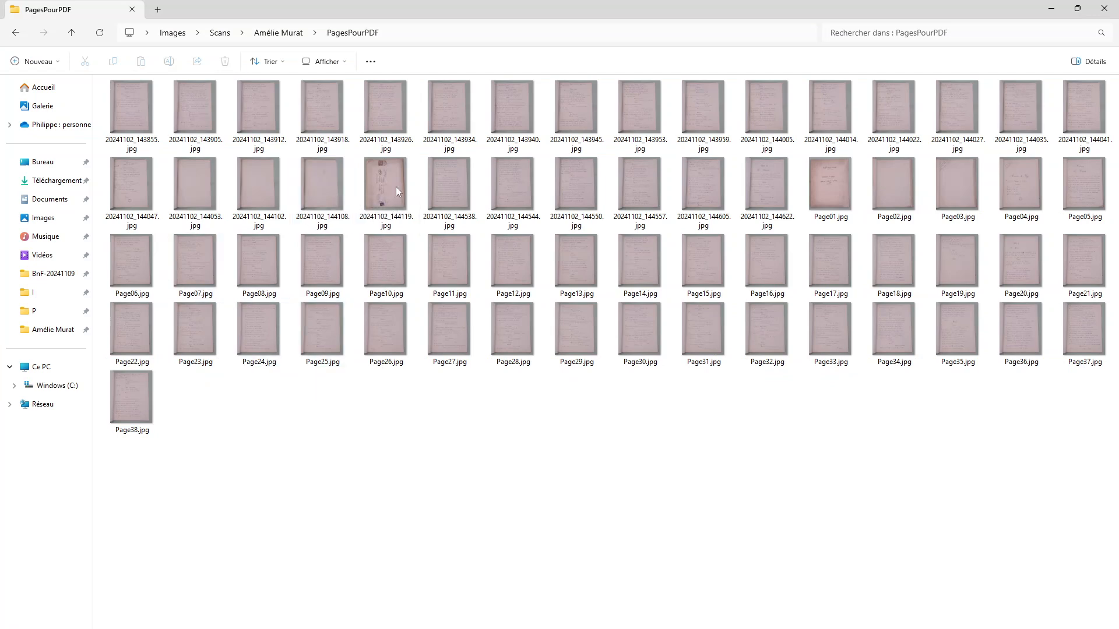
click(858, 194)
key(End)
key(Up)
key(Up)
key(Up)
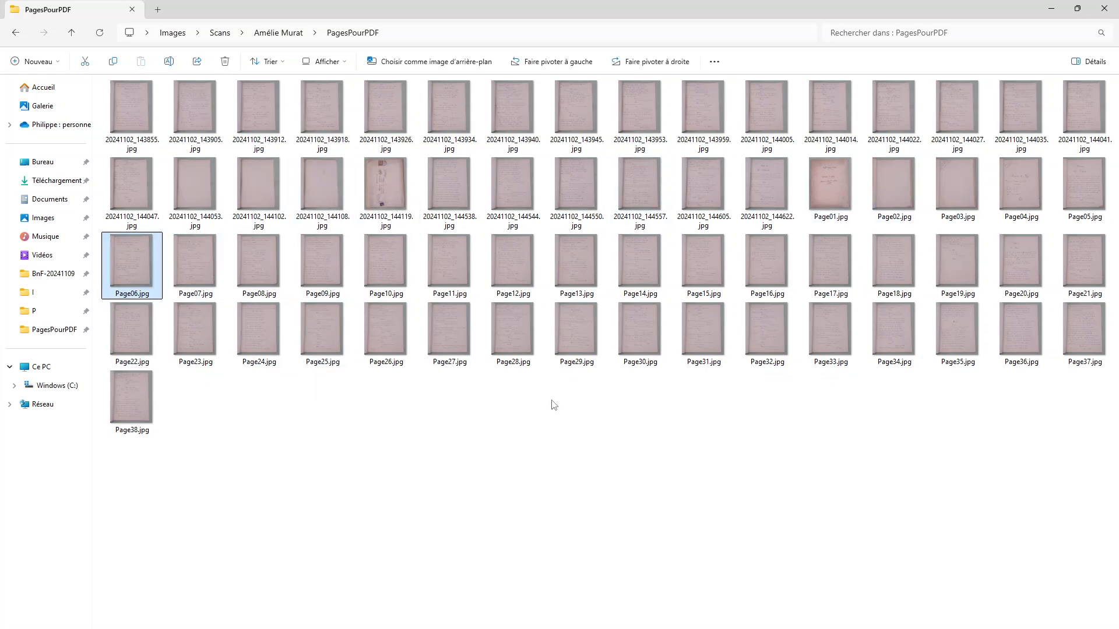
key(Up)
key(Right)
key(Right)
key(Right)
key(Right)
key(Right)
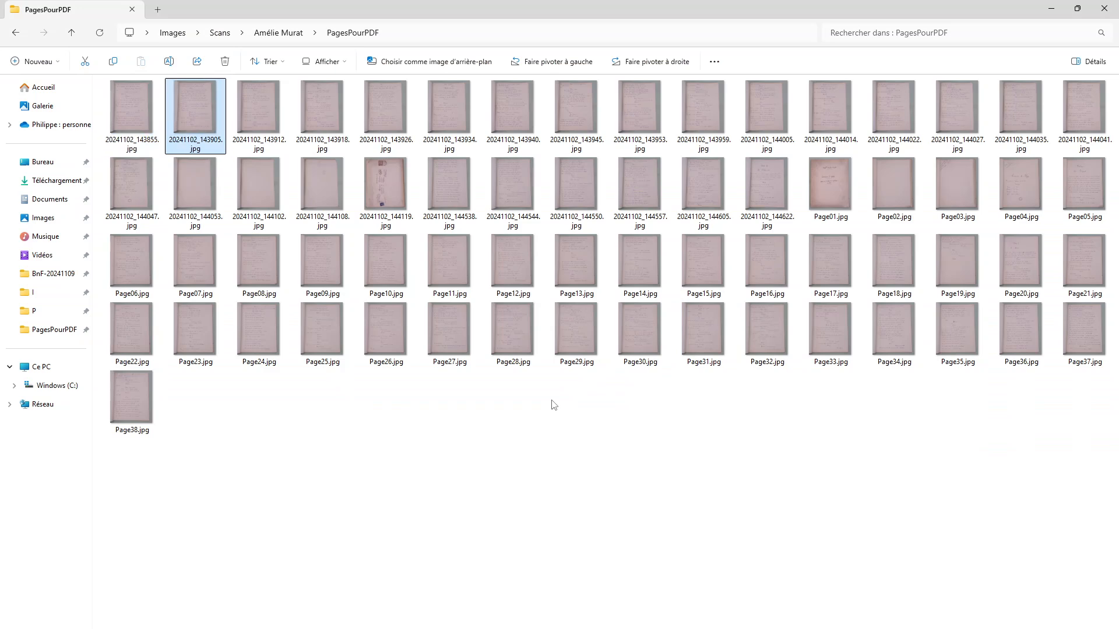
key(Down)
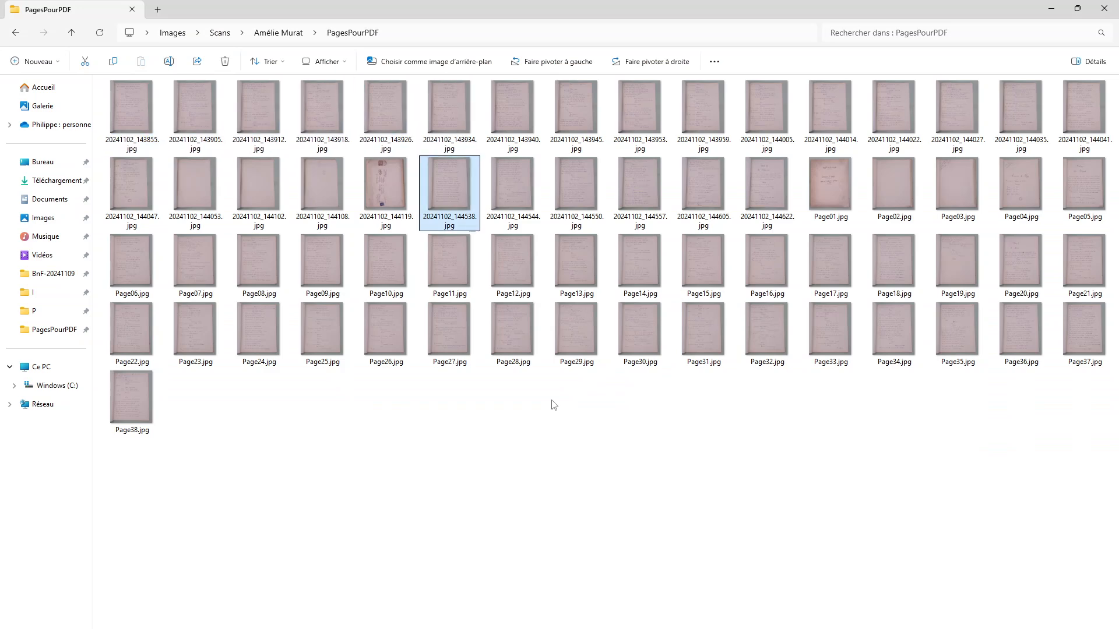
key(shift+Right)
key(shift+Right)
key(shift+Right)
key(shift+Right)
key(shift+Right)
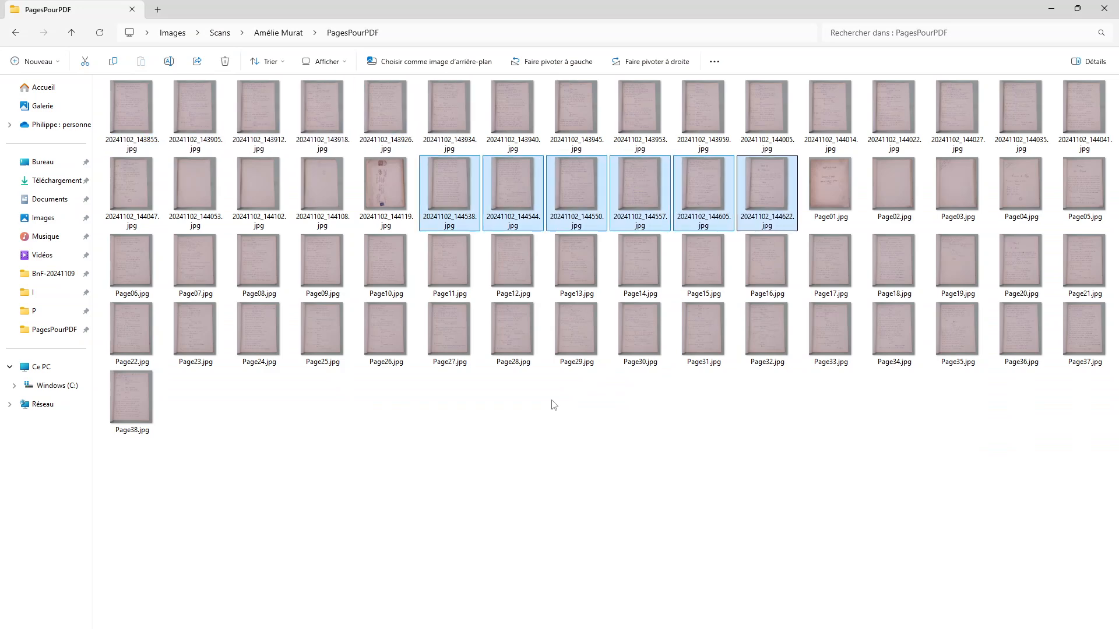
click(392, 205)
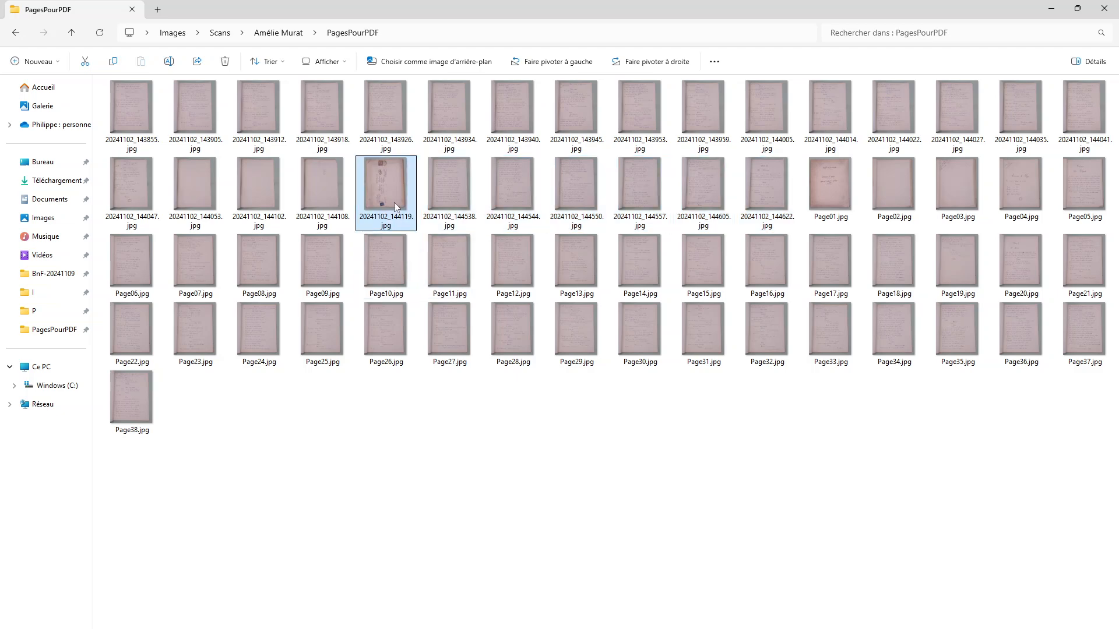
- Return to Ant Renamer, empty the file list and check the enumeration settings
key(alt+Tab)
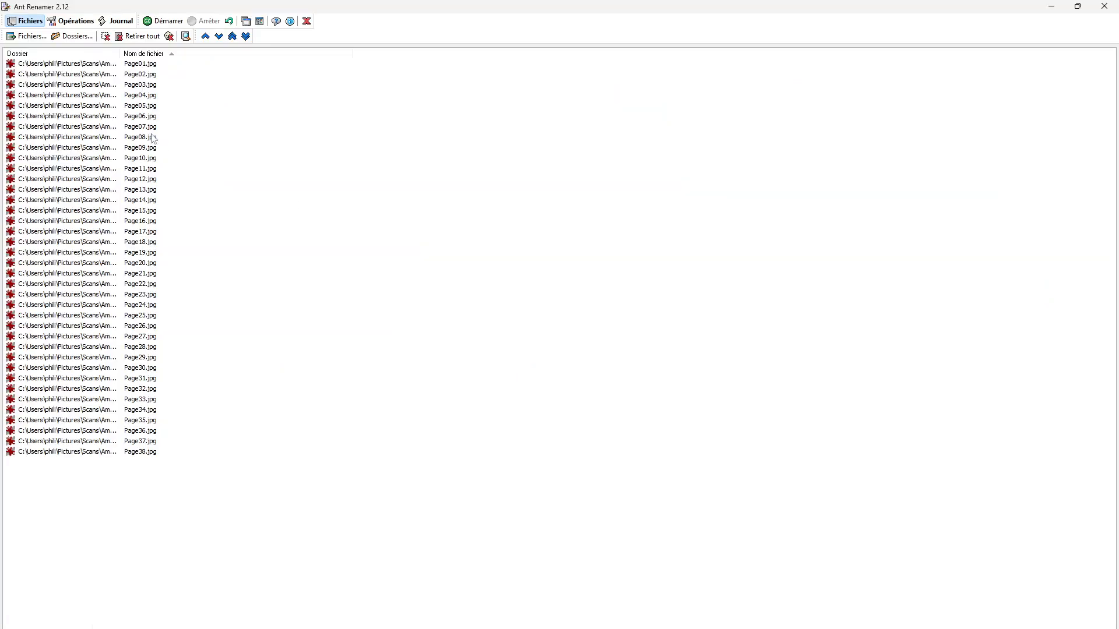
click(132, 40)
click(76, 26)
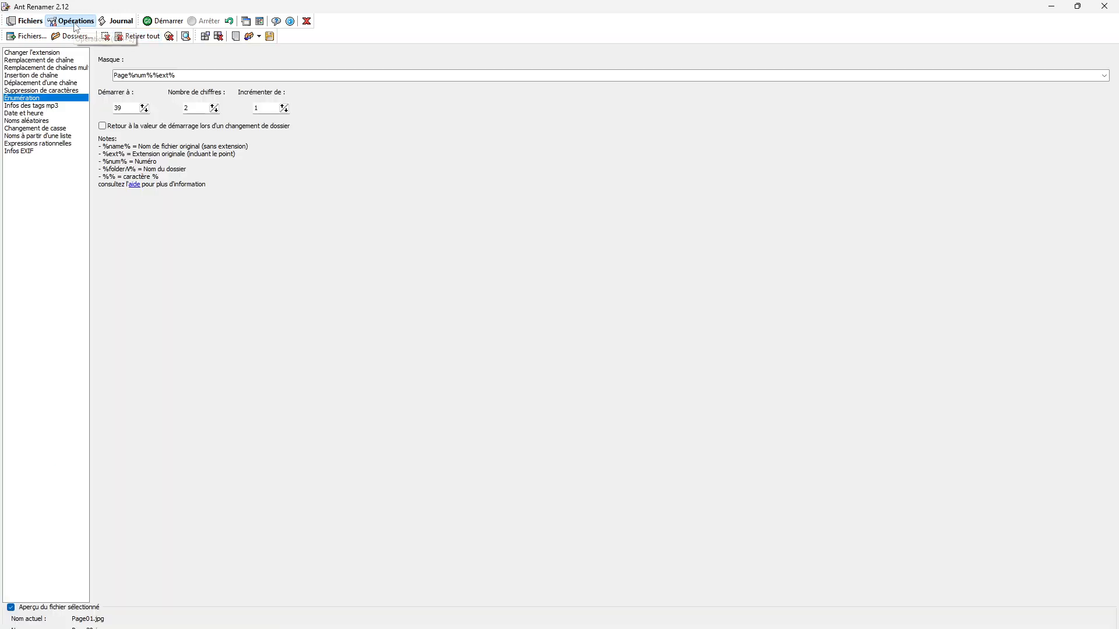
click(27, 21)
- Add the files 20241102_144538.jpg through 20241102_144622.jpg from PagesPourPDF to the list
click(30, 37)
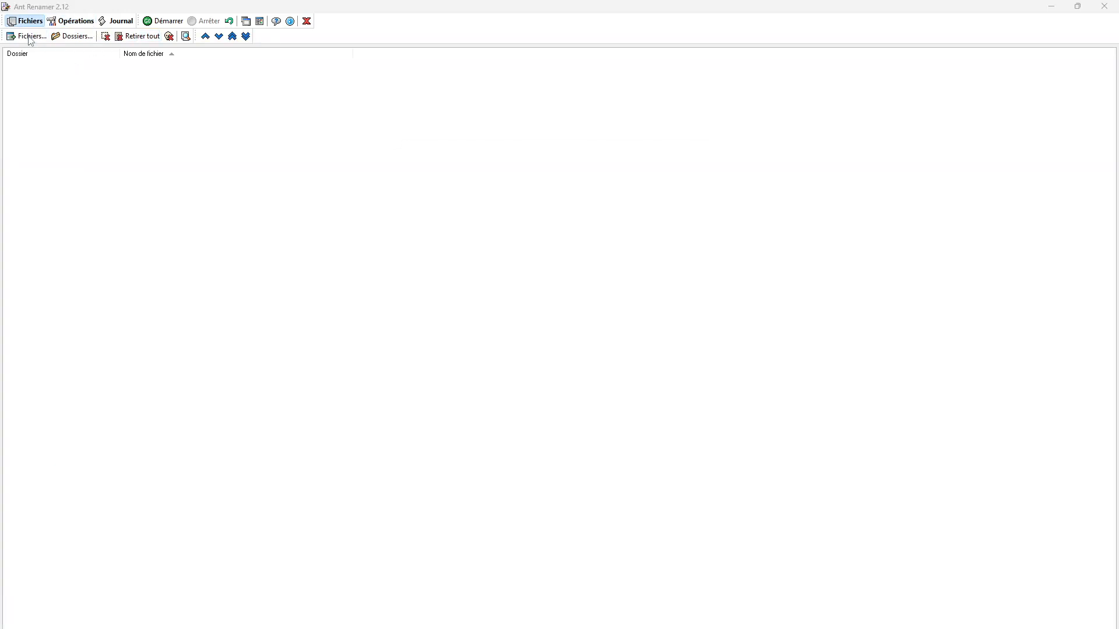
click(551, 224)
key(Down)
key(Down)
key(Down)
key(Down)
key(Down)
key(Down)
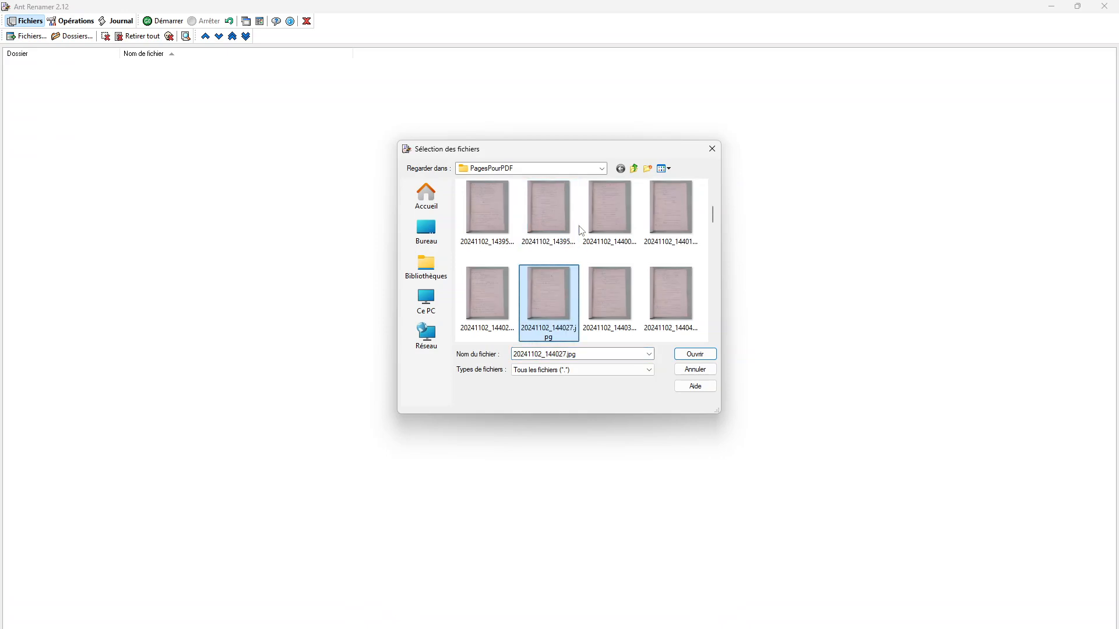
key(Up)
key(shift+Down)
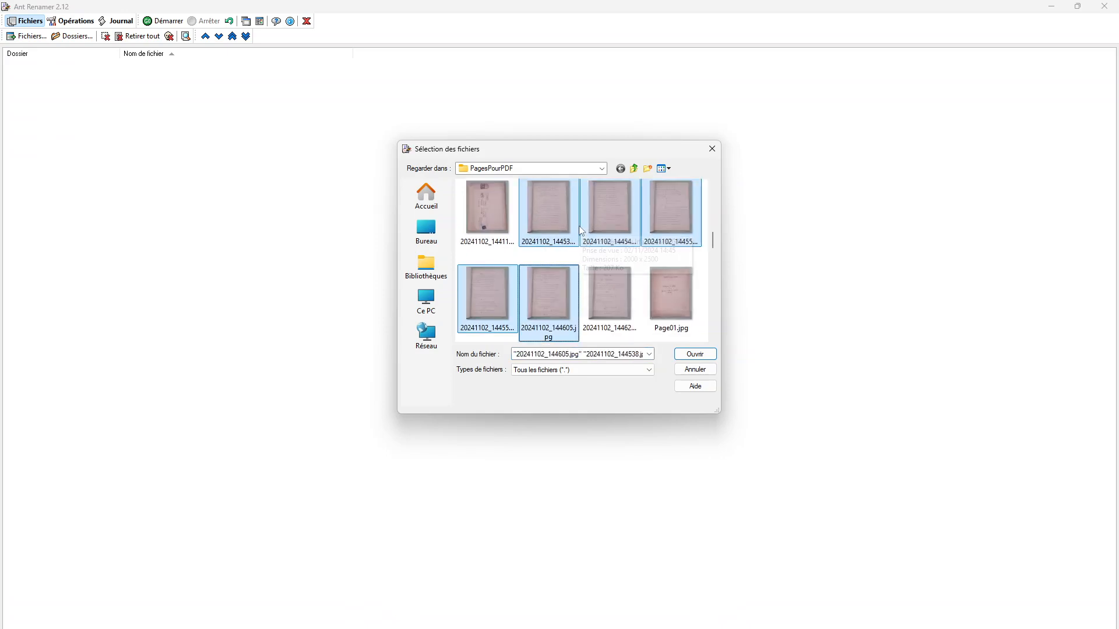
key(shift+Right)
click(689, 356)
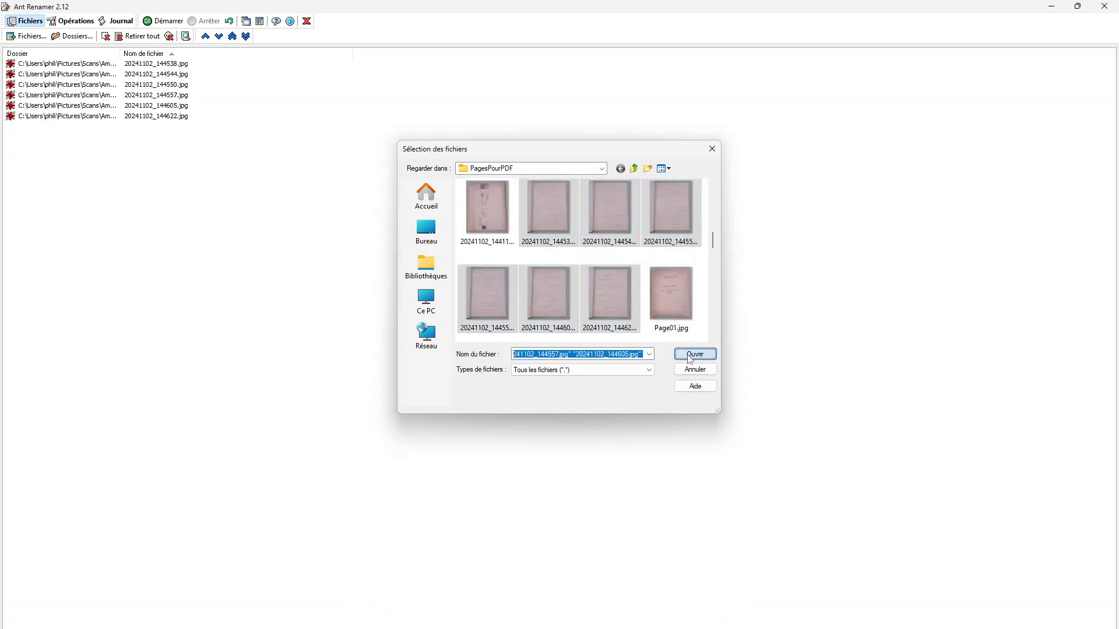
- Check the last page number in File Explorer, and rename the listed files in Ant Renamer with the enumeration starting at 39
key(alt+Tab)
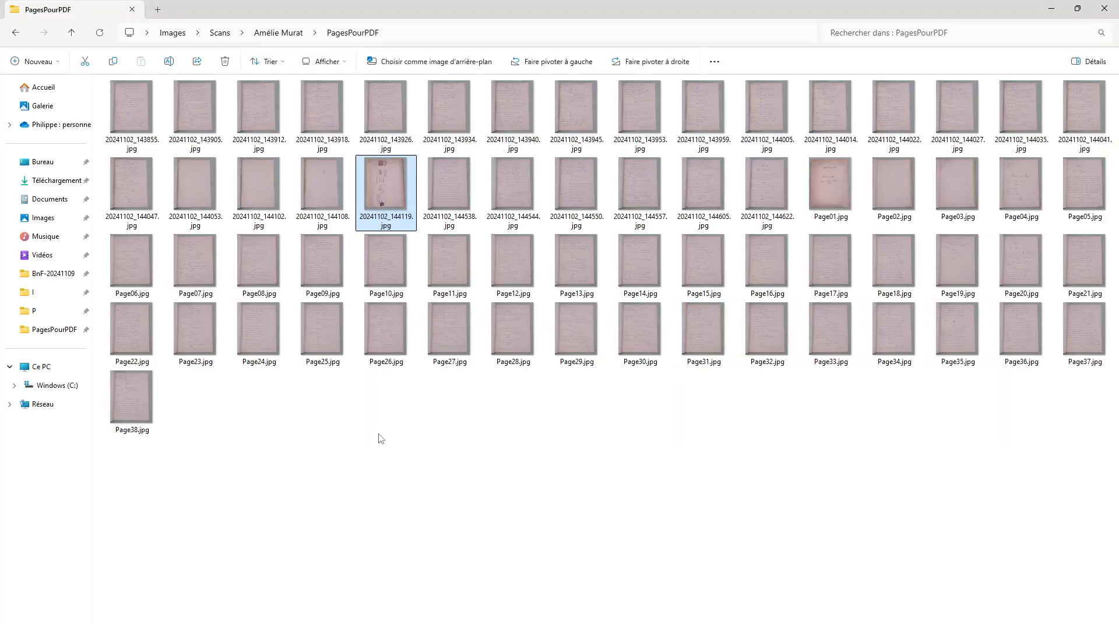
key(alt+Tab)
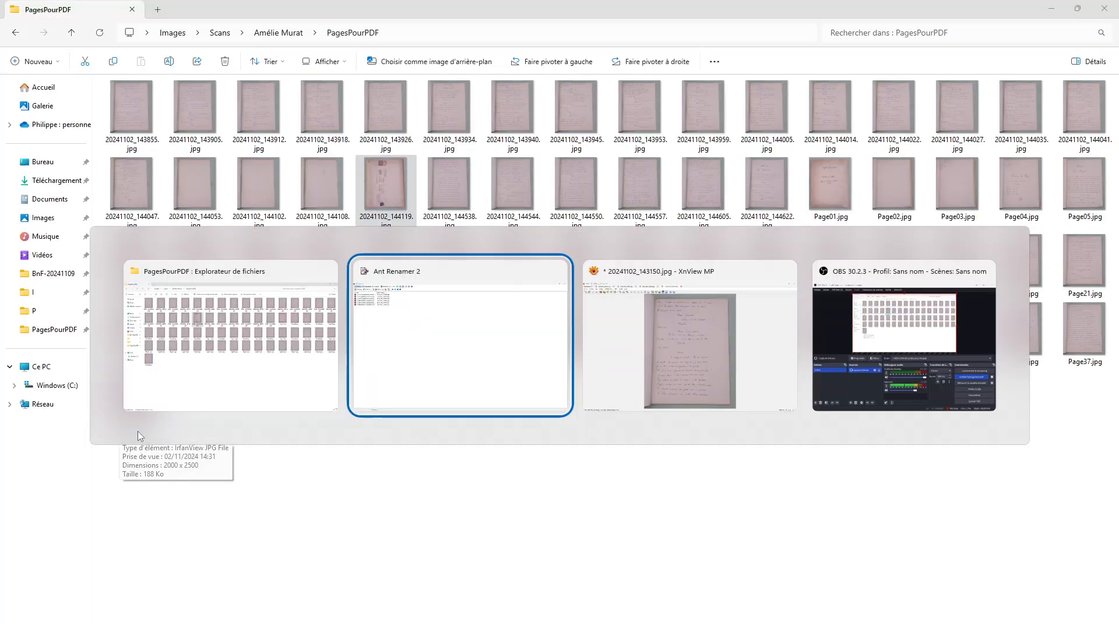
click(94, 23)
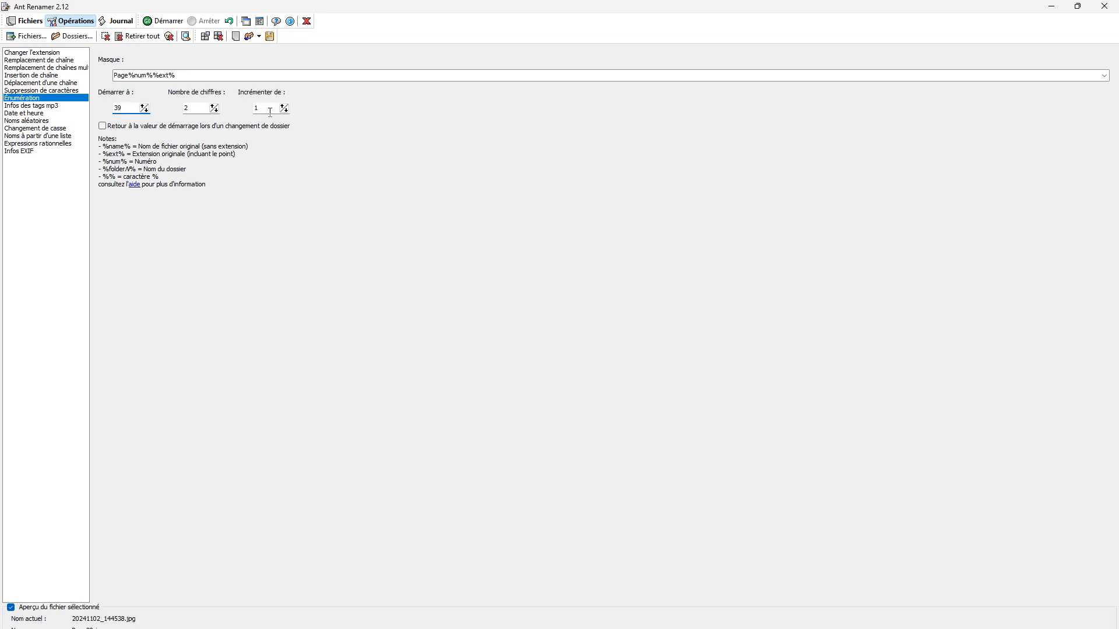
click(162, 21)
- Examine the PagesPourPDF folder for the last numbered page and the remaining files 20241102_143855.jpg through 20241102_144119.jpg
key(alt+Tab)
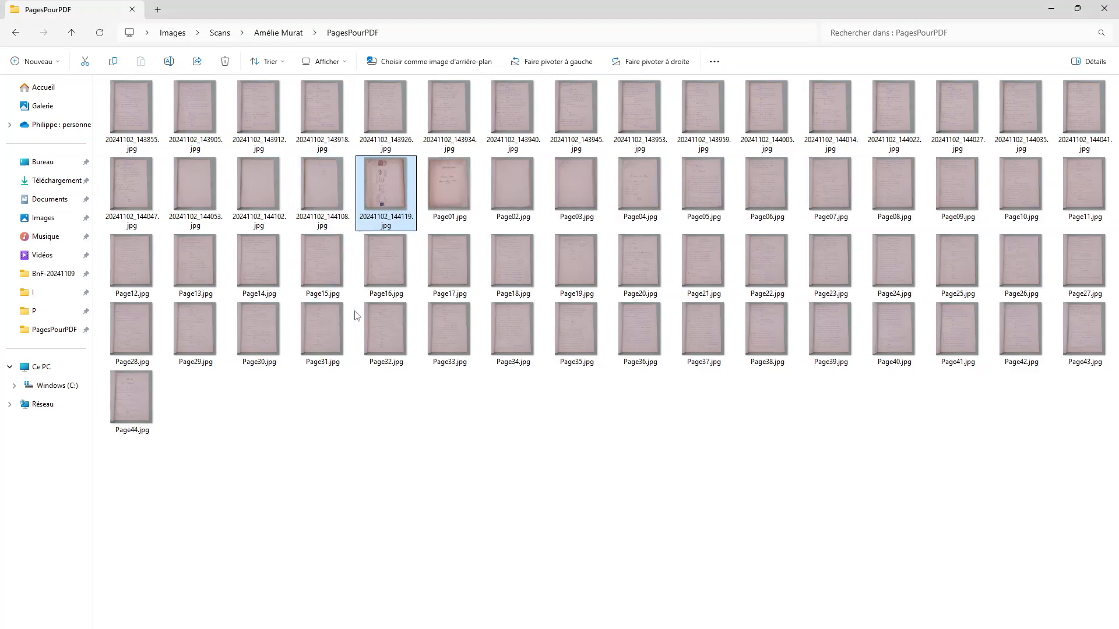
click(152, 402)
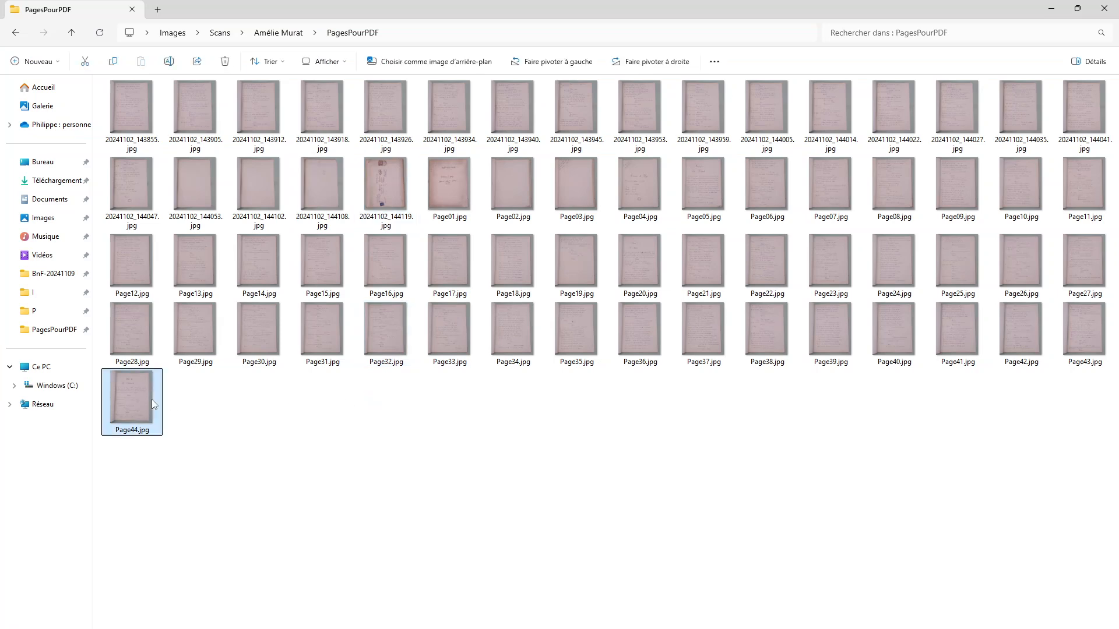
click(158, 139)
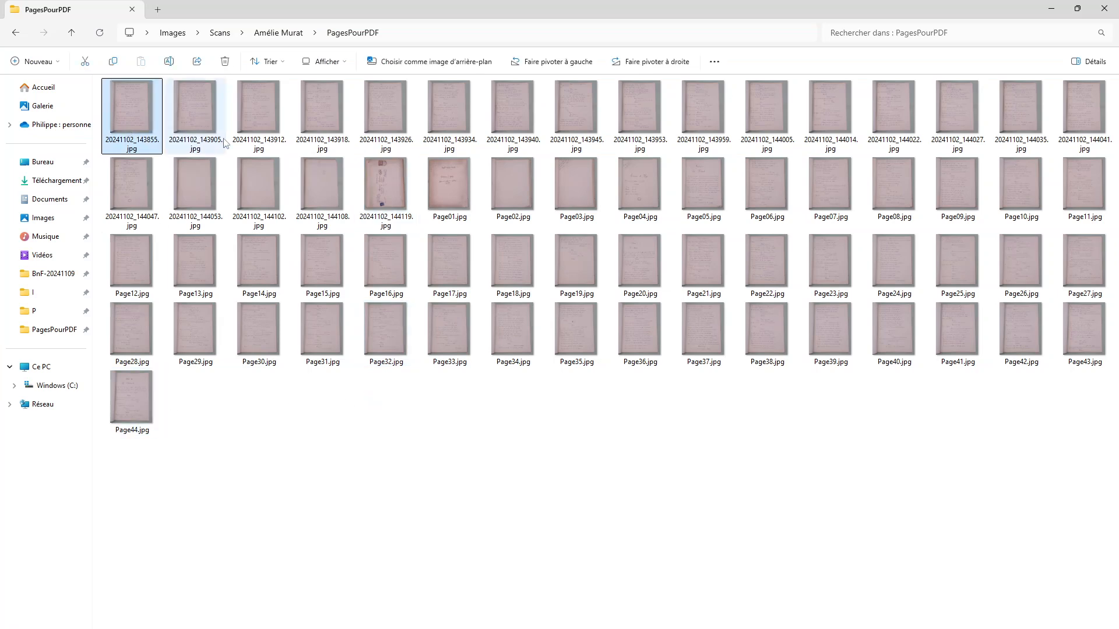
shift+click(368, 183)
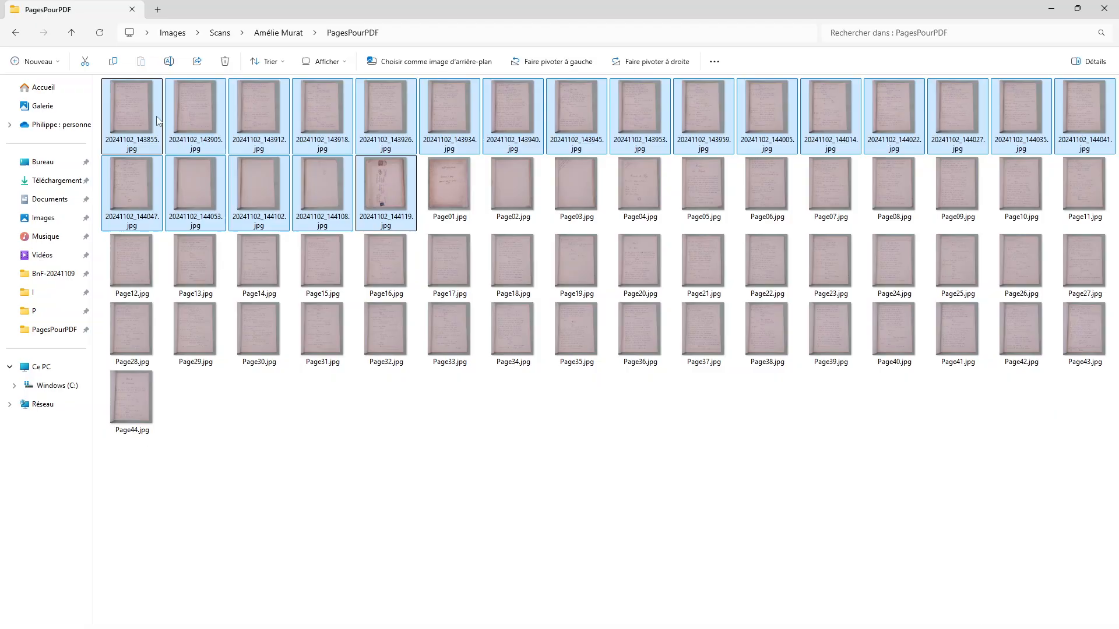
- Empty the Ant Renamer list and add the files 20241102_143855.jpg through 20241102_144119.jpg
key(alt+Tab)
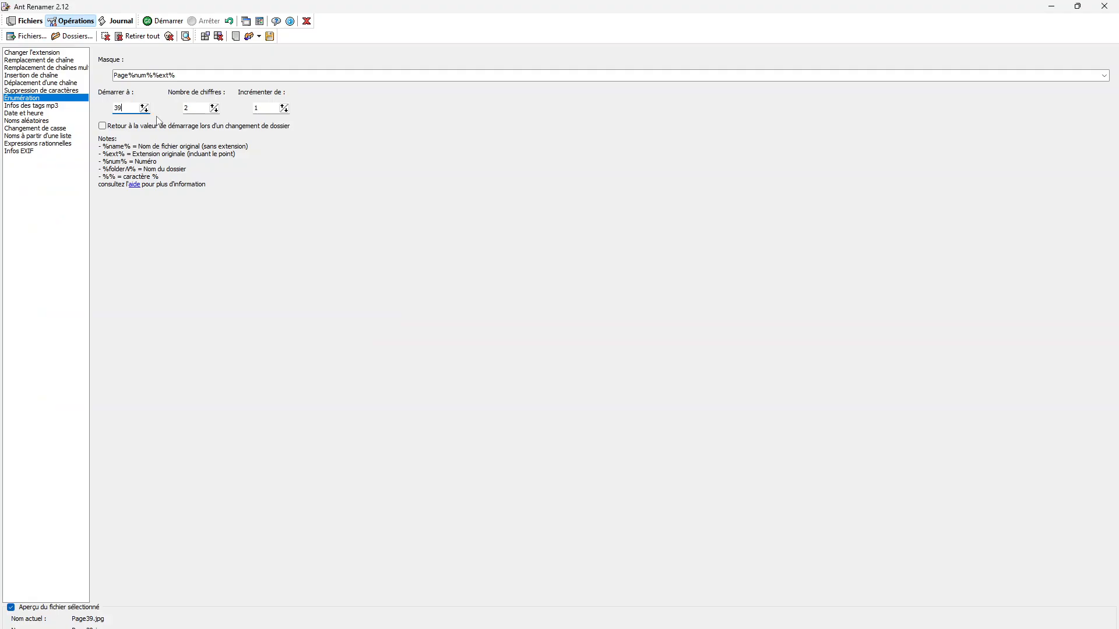
click(26, 21)
click(150, 37)
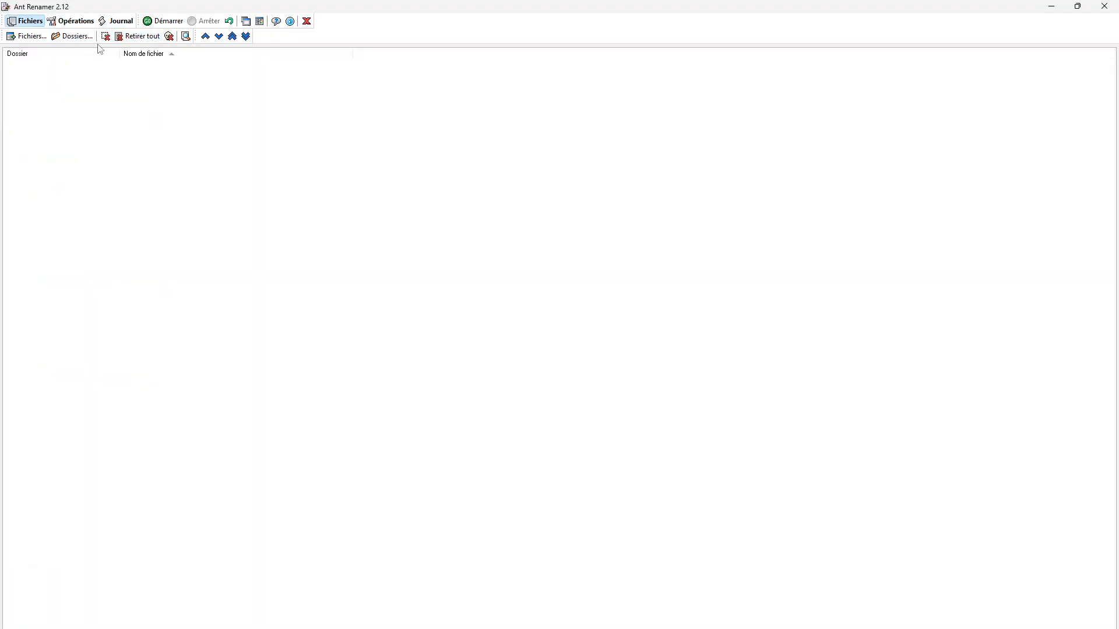
click(26, 36)
click(480, 219)
key(shift+Down)
key(shift+Down)
key(shift+Down)
key(Return)
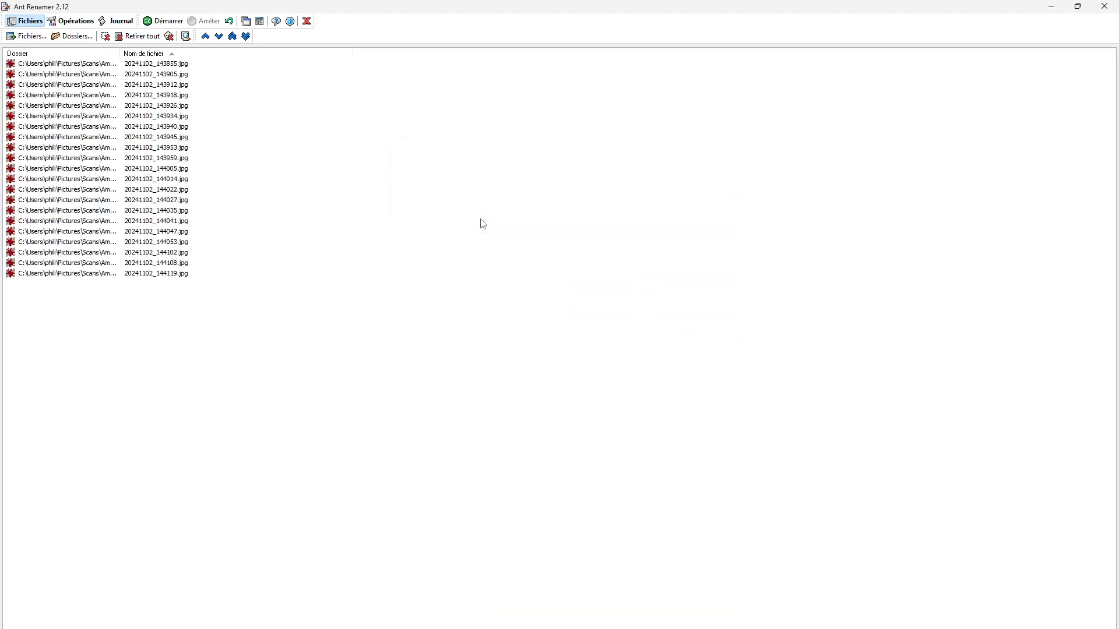
- Set the enumeration to start at 45 and rename the listed files
click(71, 21)
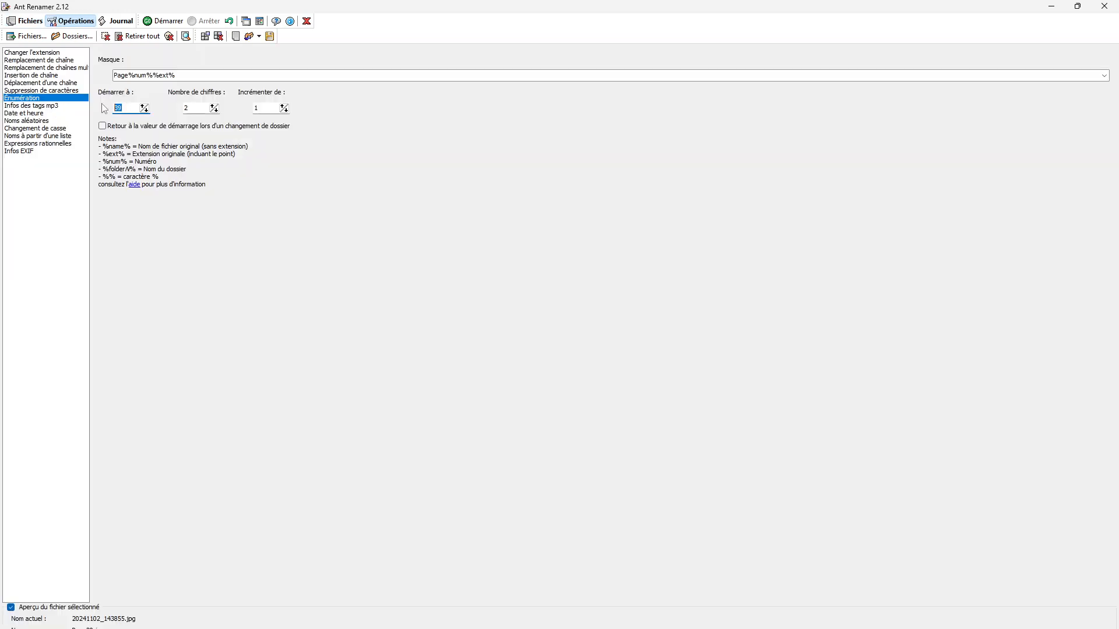
key(alt+Tab)
key(alt+Tab)
click(166, 23)
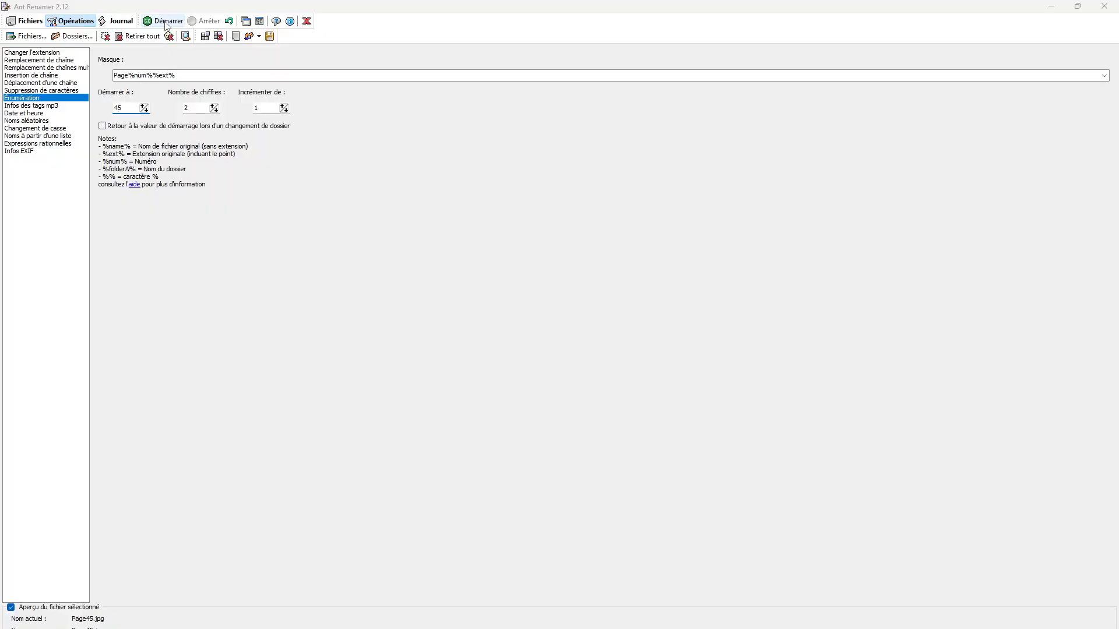
- Check the result of the last renaming in the PagesPourPDF folder in File Explorer
key(alt+Tab)
click(286, 389)
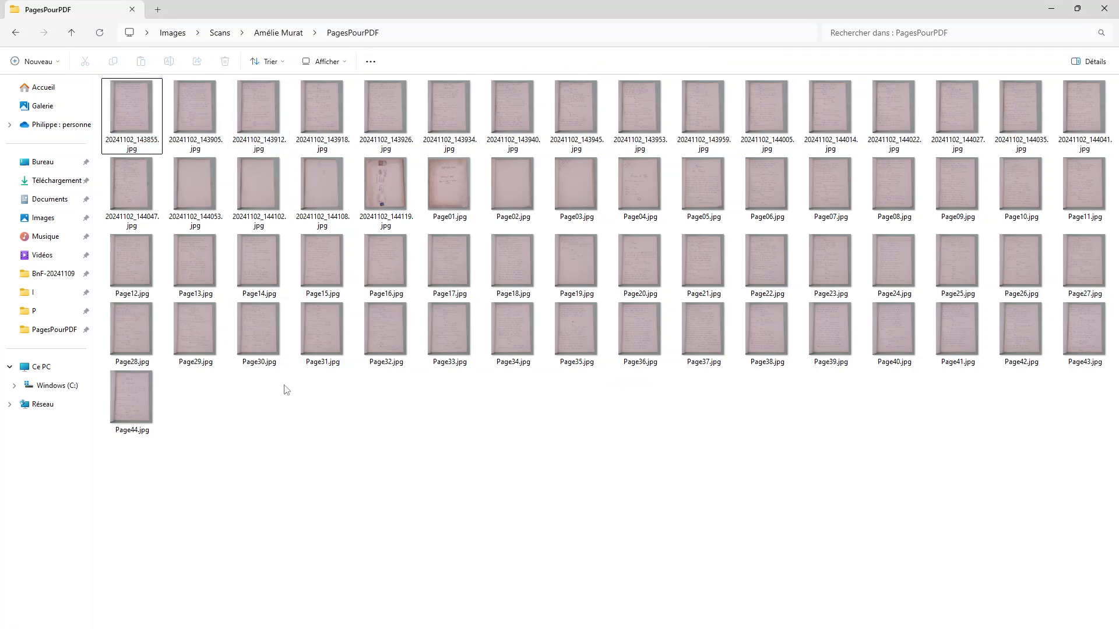
key(alt+Tab)
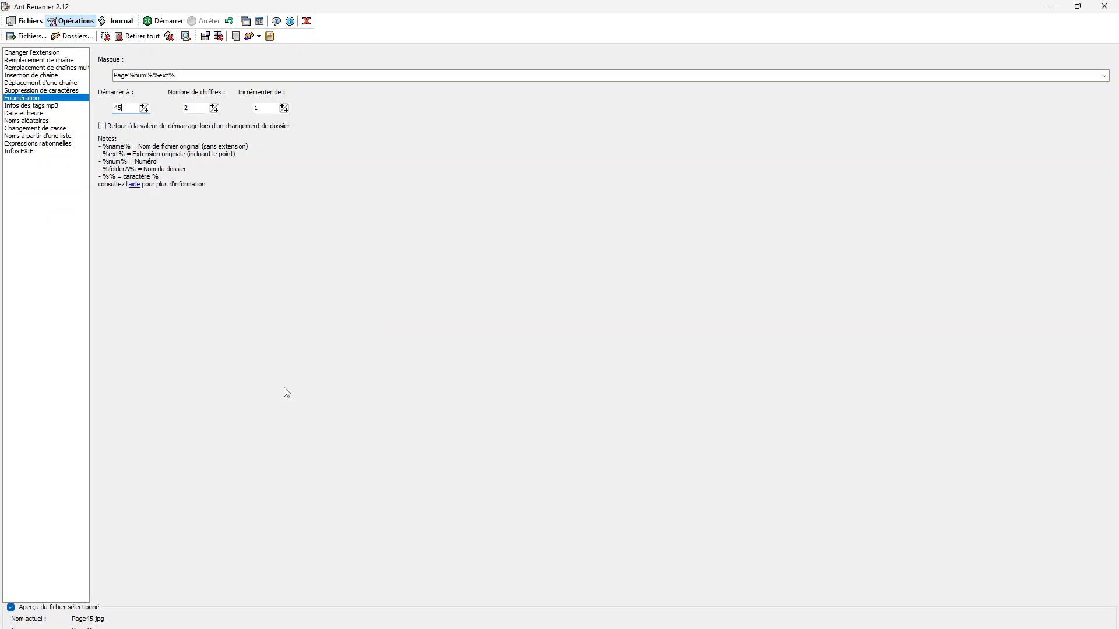
key(alt+Tab)
- Switch to XnView MP and close all open images, discarding the changes to 20241102_143150.jpg
key(alt+Tab)
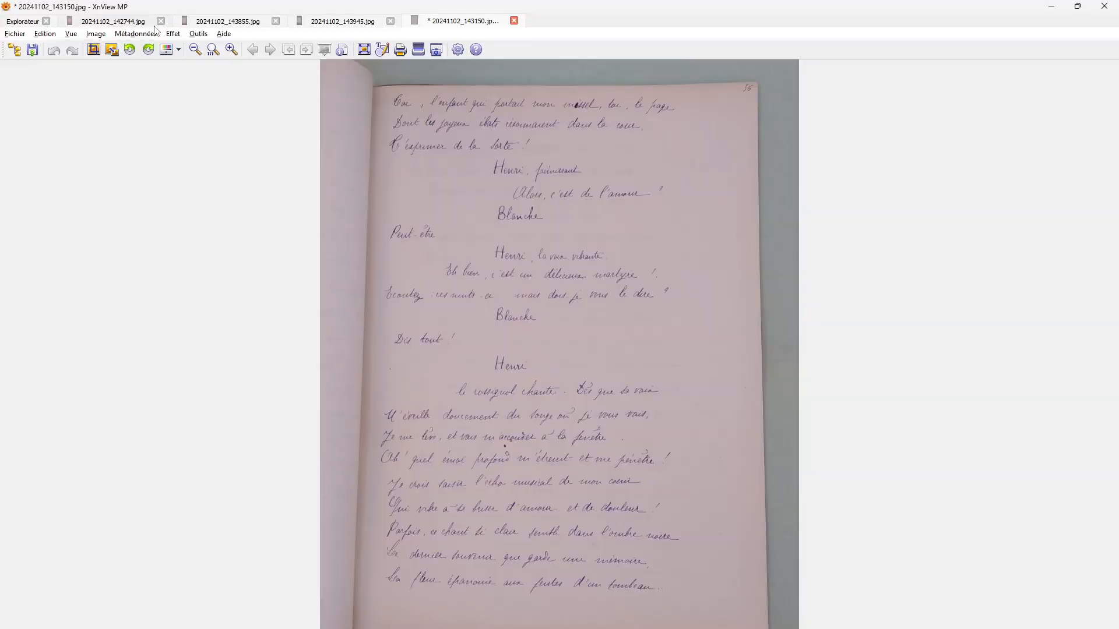
click(161, 24)
click(162, 24)
click(161, 24)
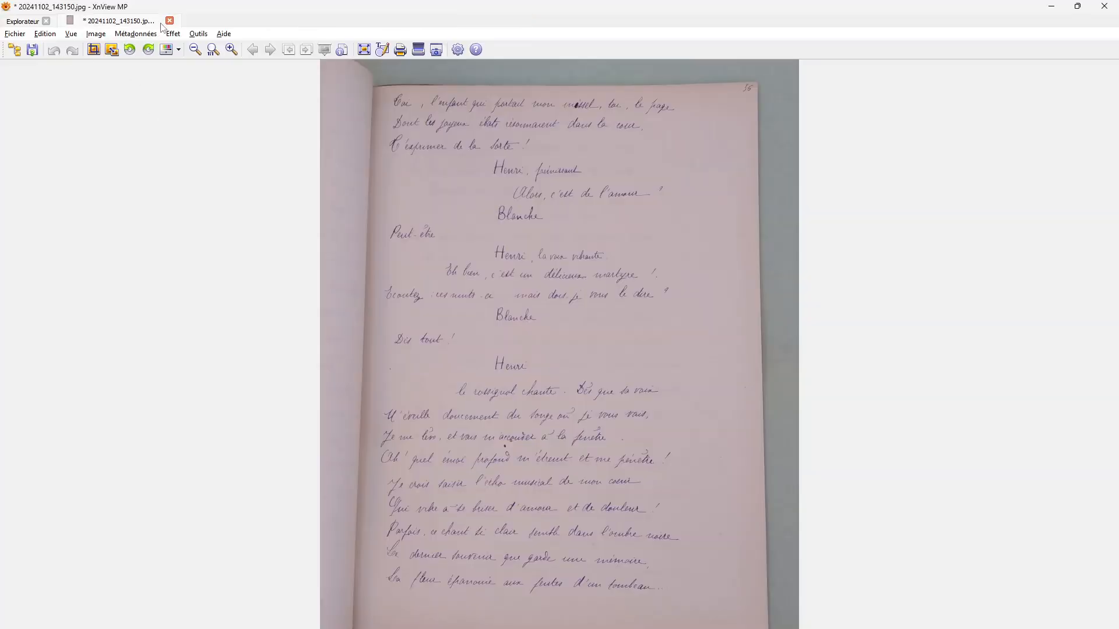
click(170, 21)
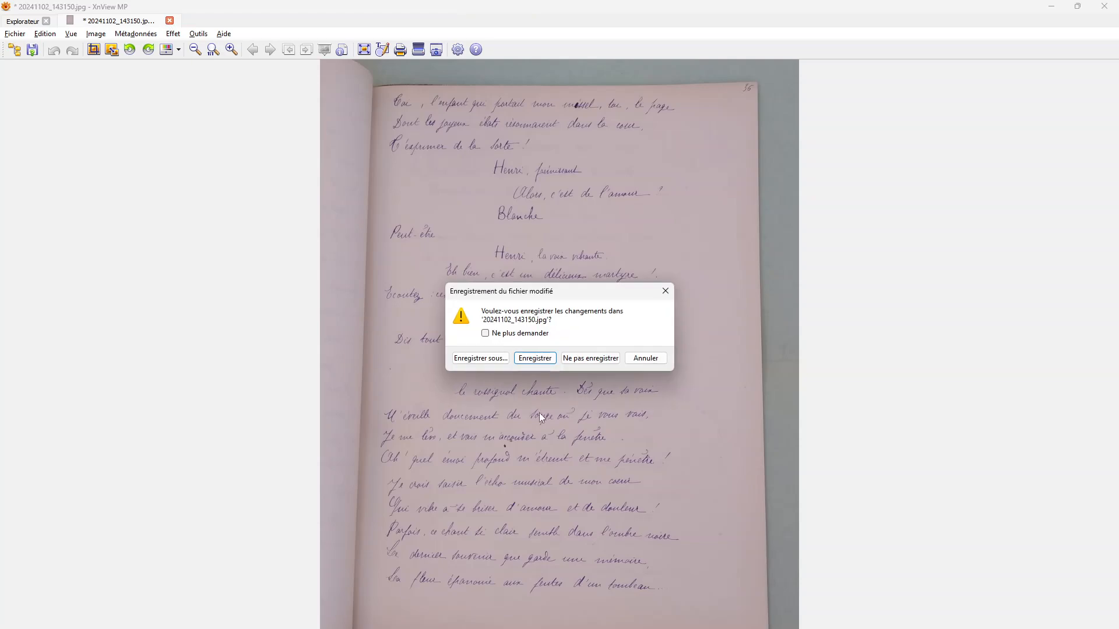
click(579, 359)
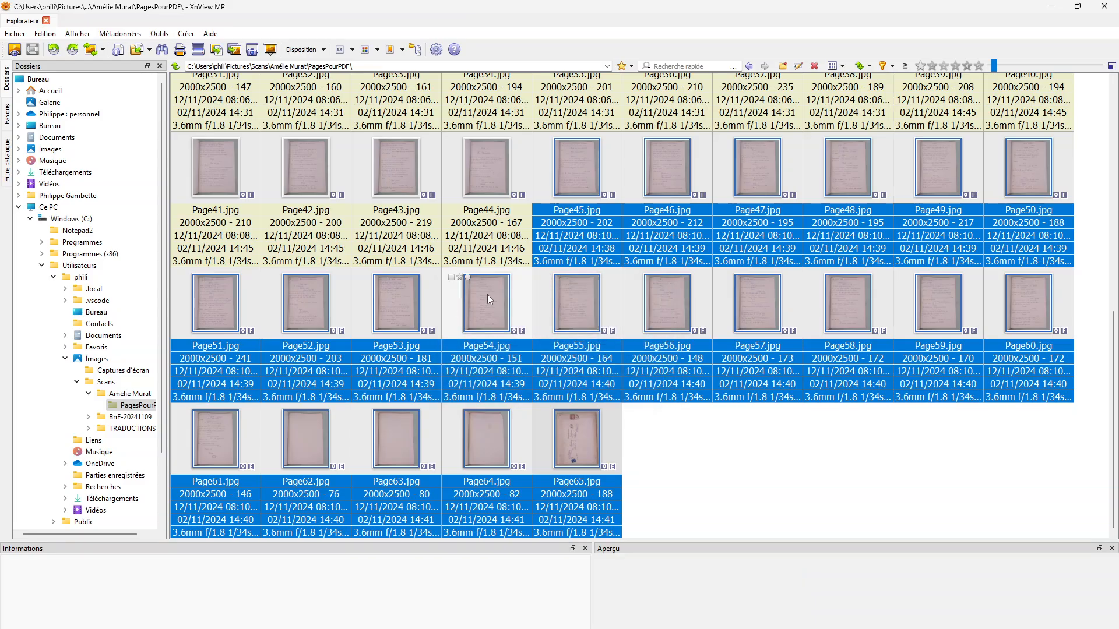
- Open Page01.jpg full size and leaf through the following images to check that the manuscript pages are in order
click(487, 295)
scroll(487, 294, up, 5)
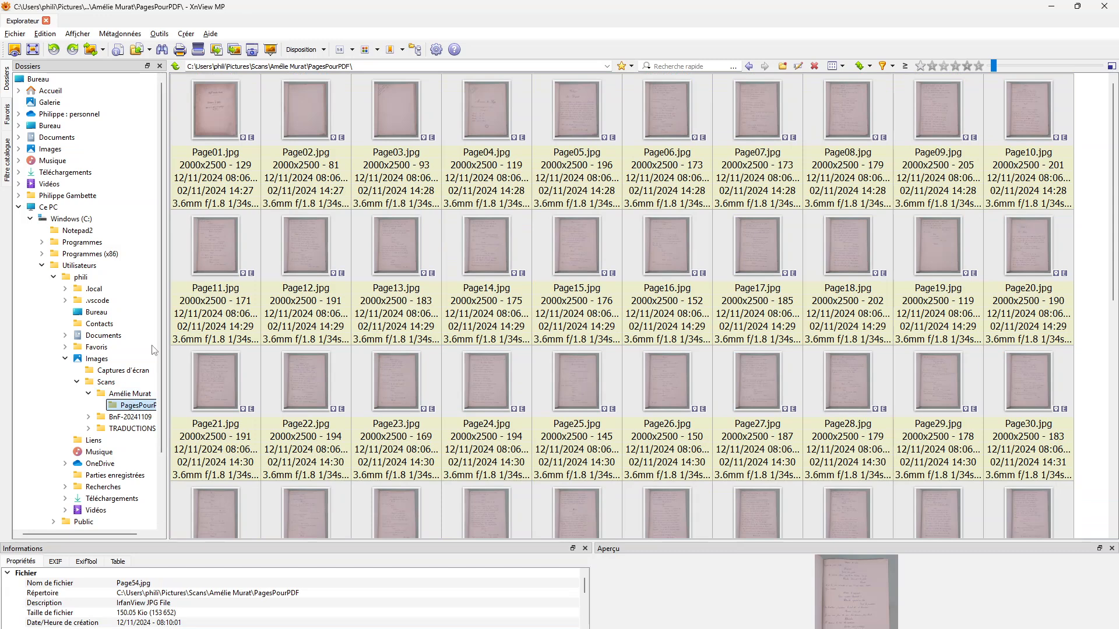
double_click(206, 127)
scroll(206, 128, down, 1)
scroll(209, 131, down, 3)
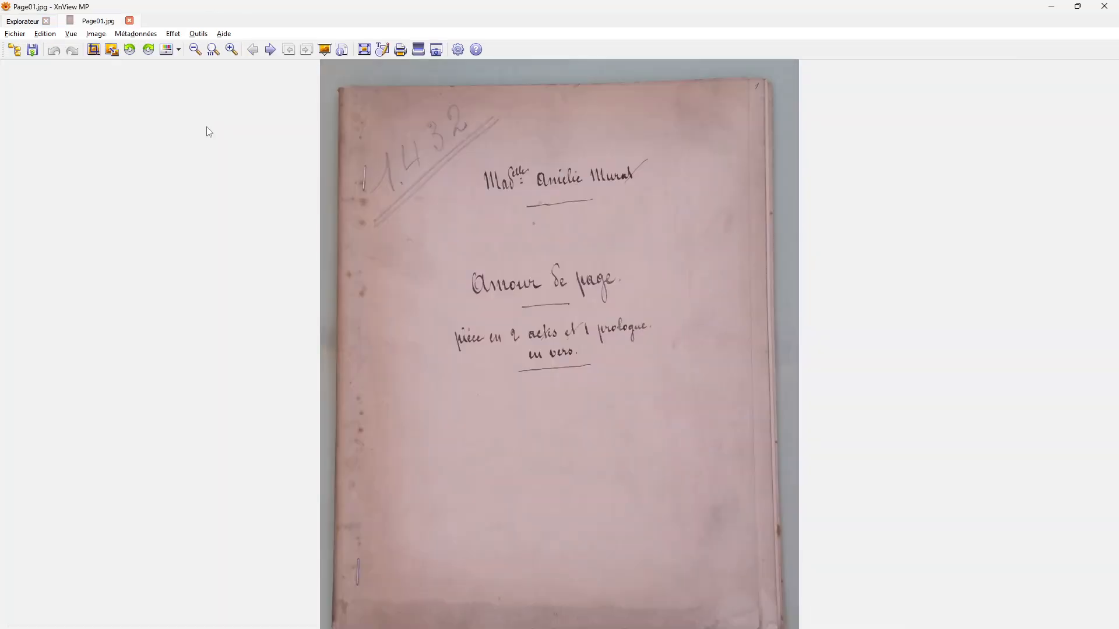
scroll(209, 132, down, 8)
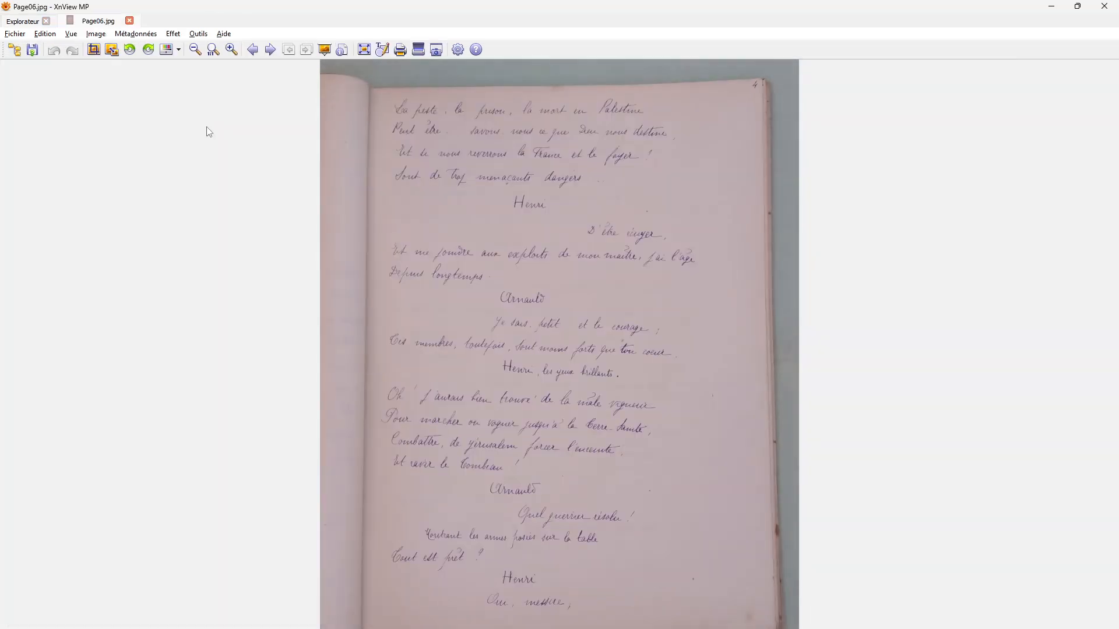
scroll(209, 132, down, 9)
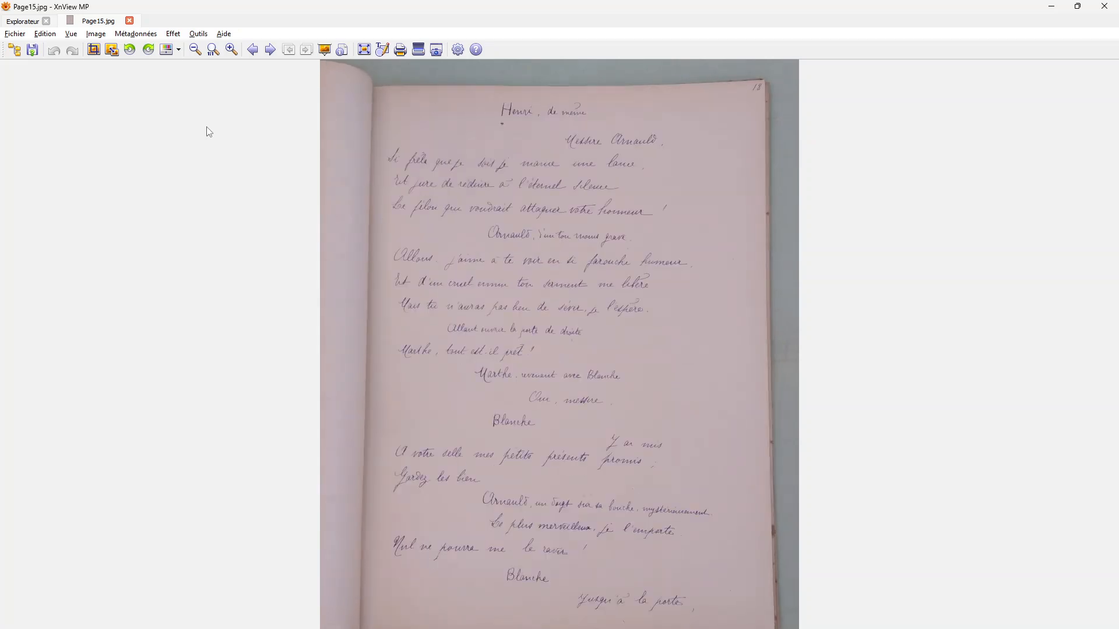
scroll(209, 132, down, 12)
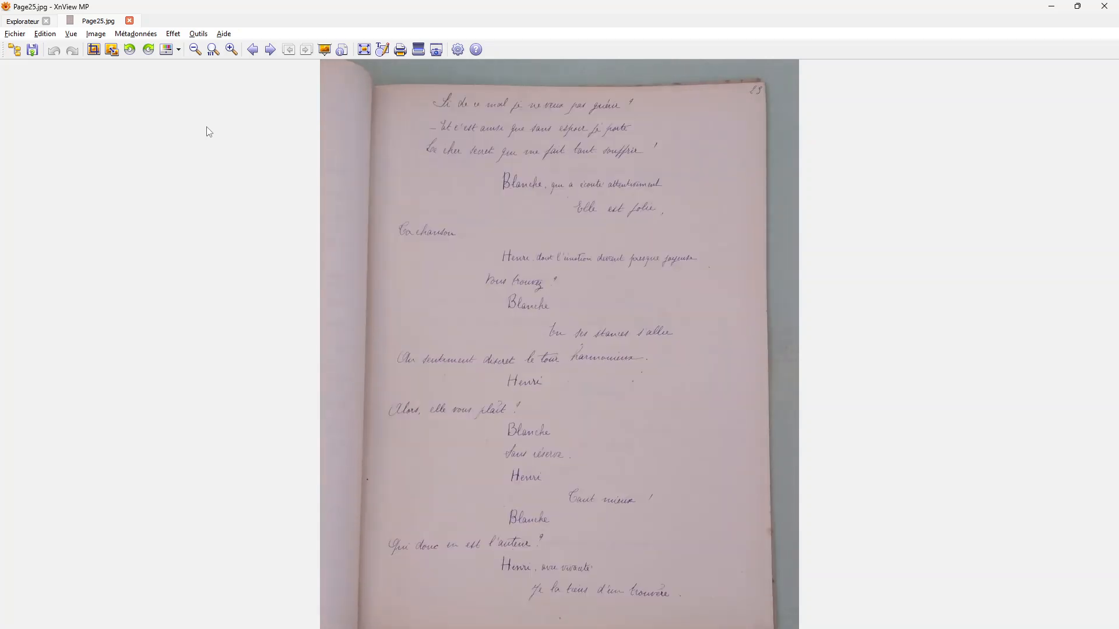
scroll(209, 131, down, 4)
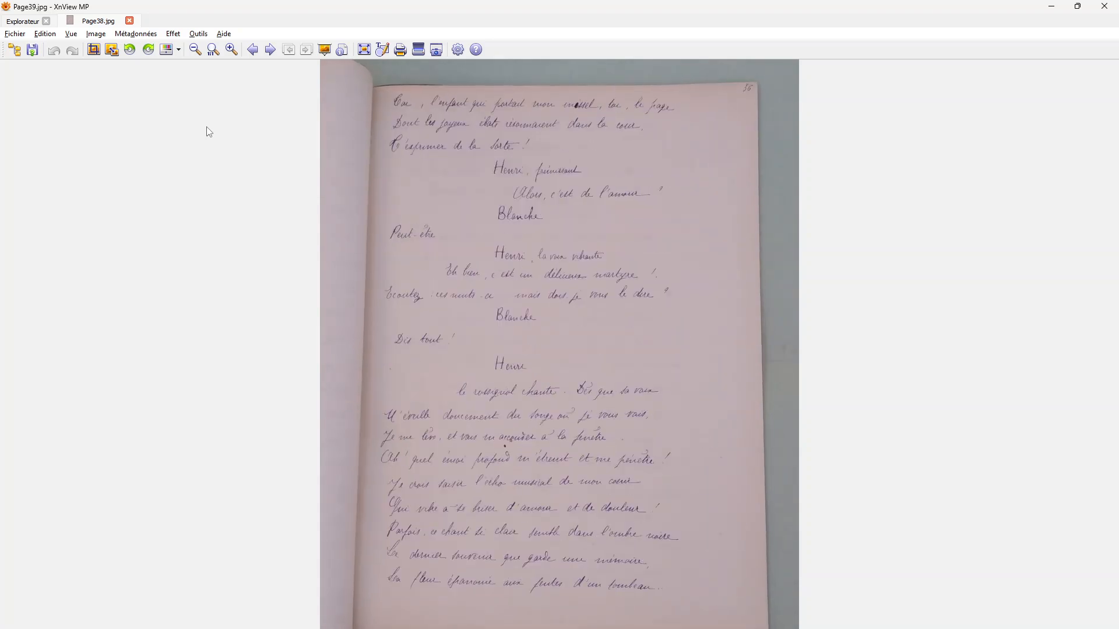
scroll(209, 131, down, 8)
scroll(208, 132, down, 10)
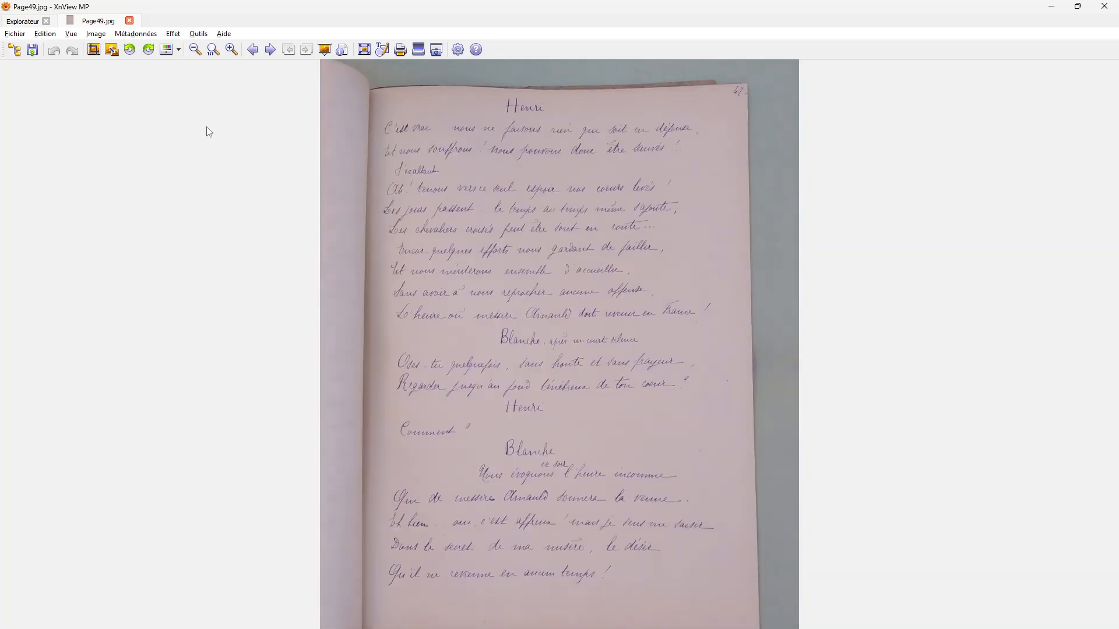
scroll(209, 131, down, 7)
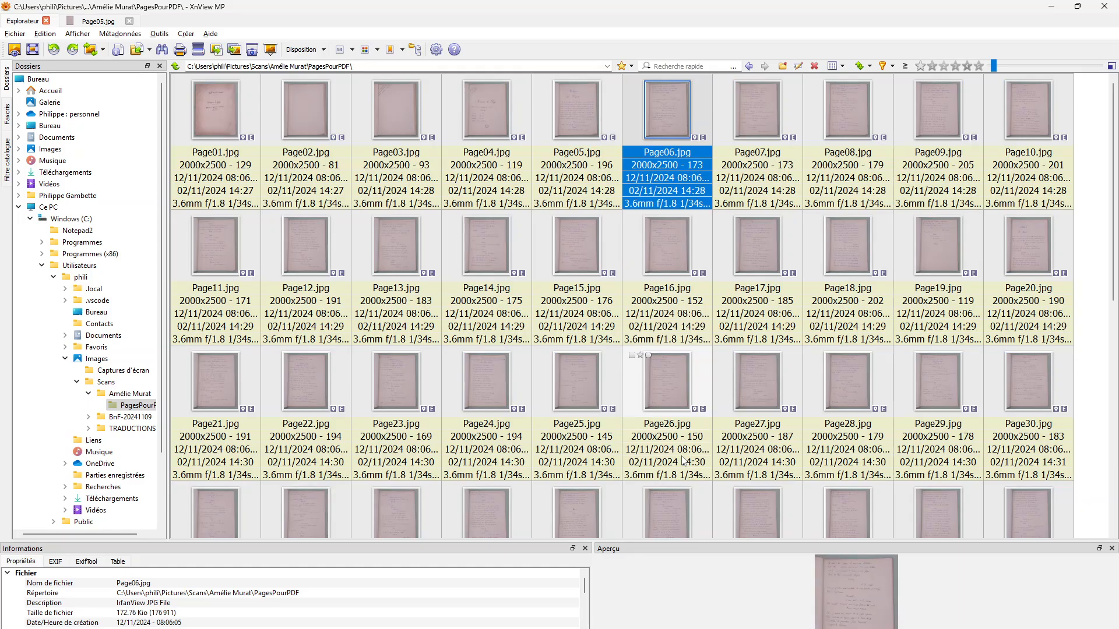
- Select all images in the PagesPourPDF folder, starting from Page01.jpg, and open the batch conversion for them
key(Left)
key(Left)
key(Left)
key(Left)
key(Left)
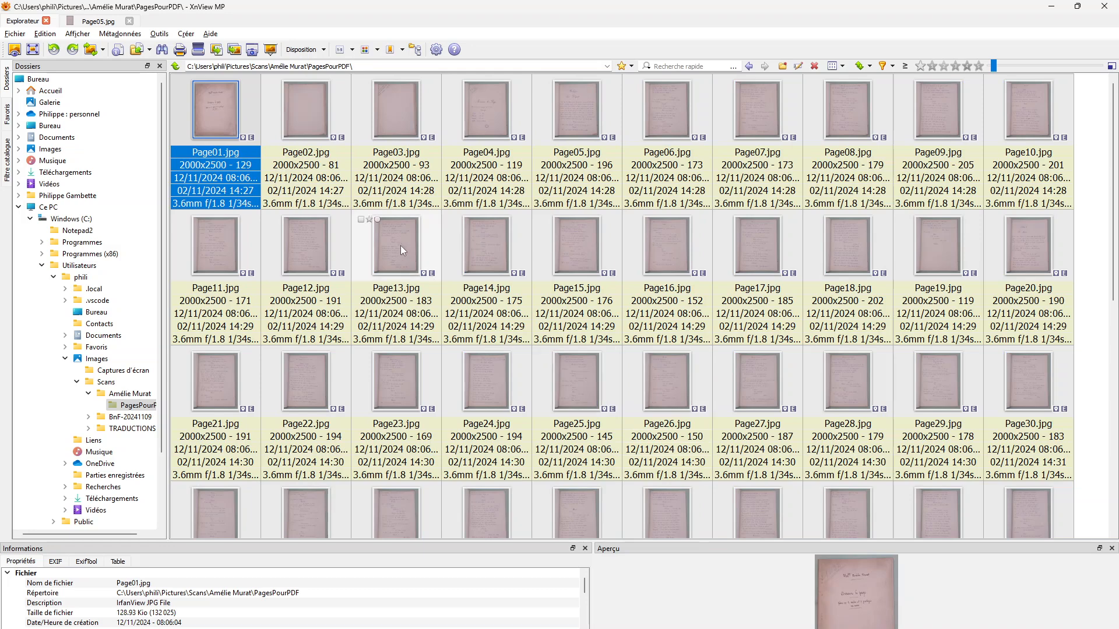
key(ctrl+a)
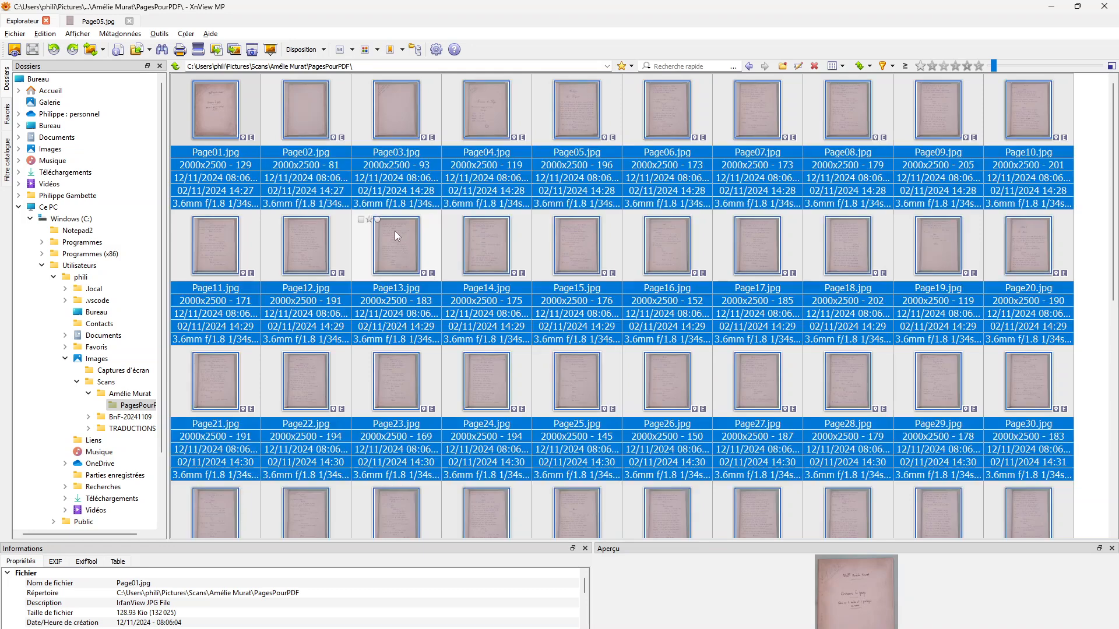
right_click(221, 103)
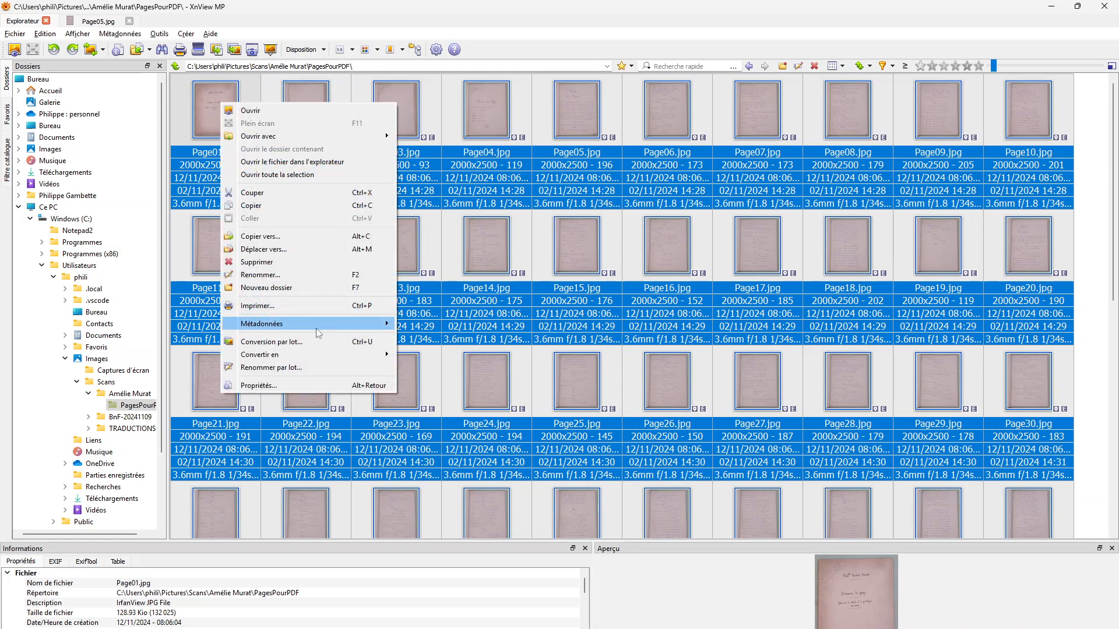
click(309, 342)
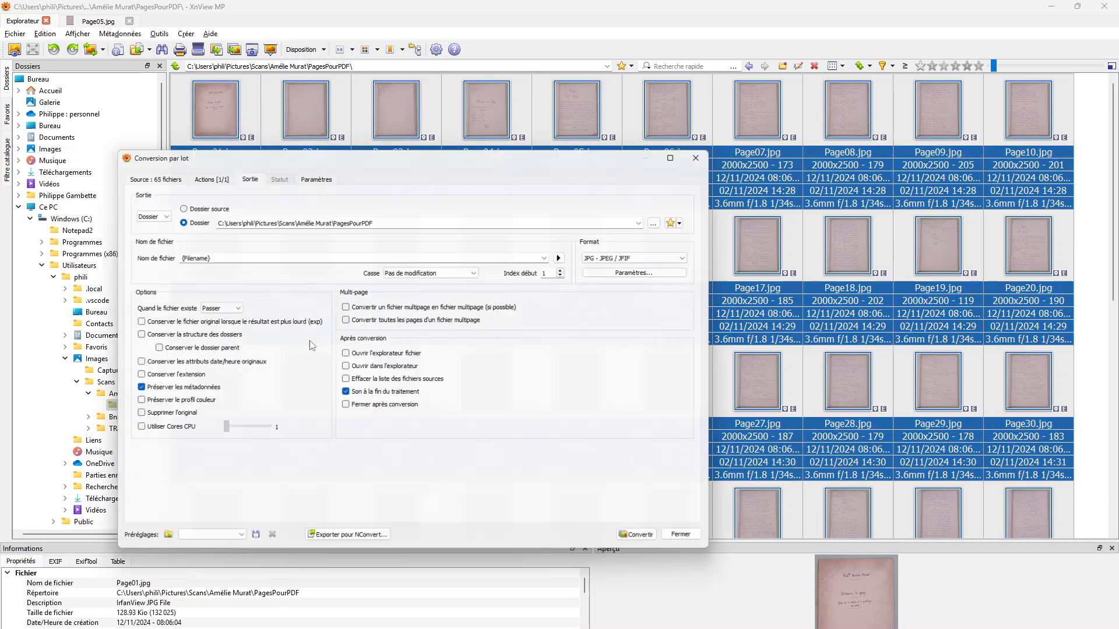
- Set the batch output format to PDF - Portable Document Format and accept its write settings
click(623, 255)
scroll(625, 359, down, 7)
scroll(625, 361, down, 2)
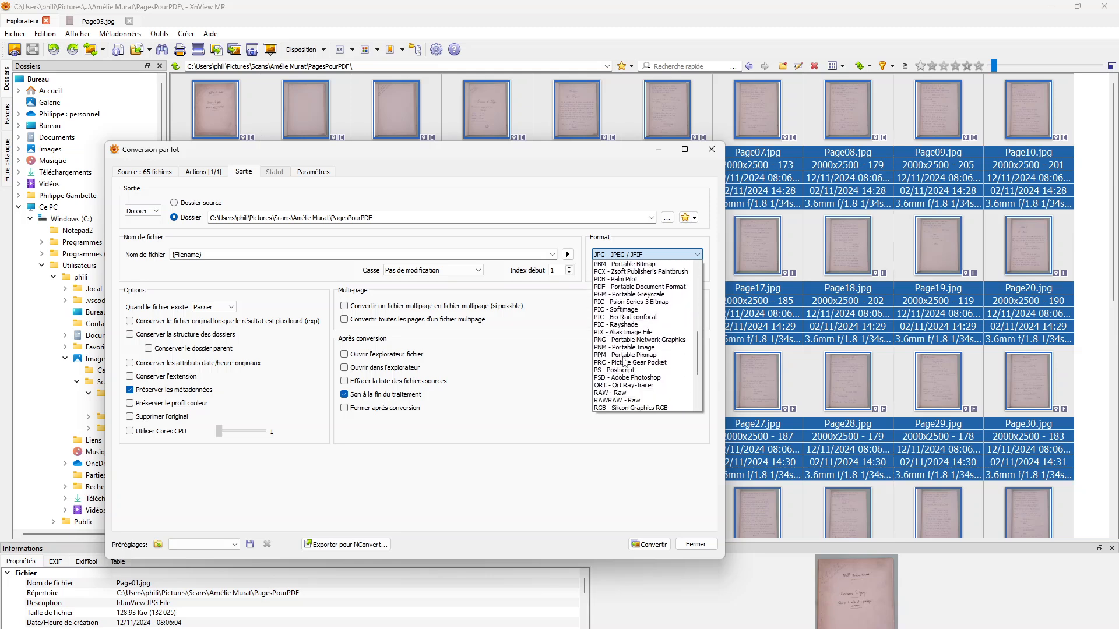
click(634, 287)
click(638, 272)
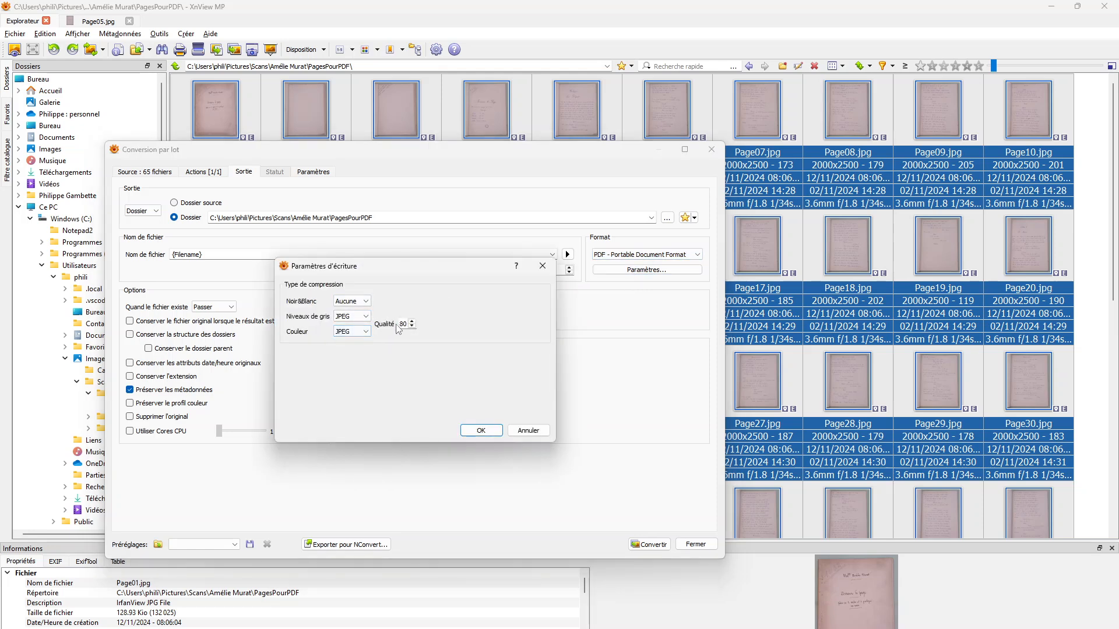
click(481, 430)
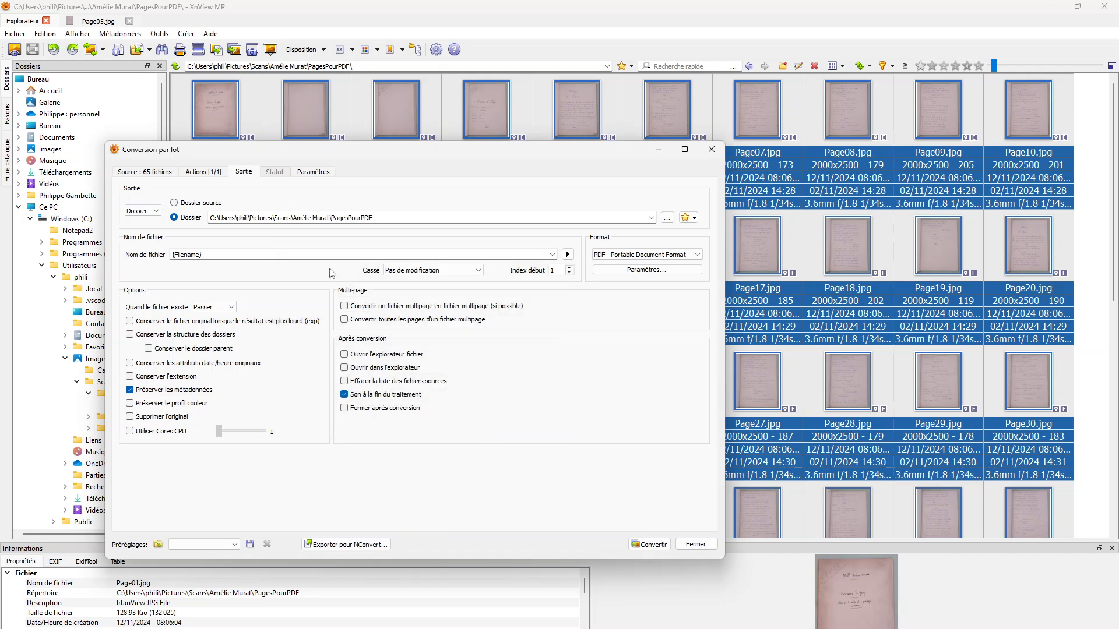
- Remove the Rogner (crop) action from the batch conversion and return to the output settings
click(313, 173)
click(211, 170)
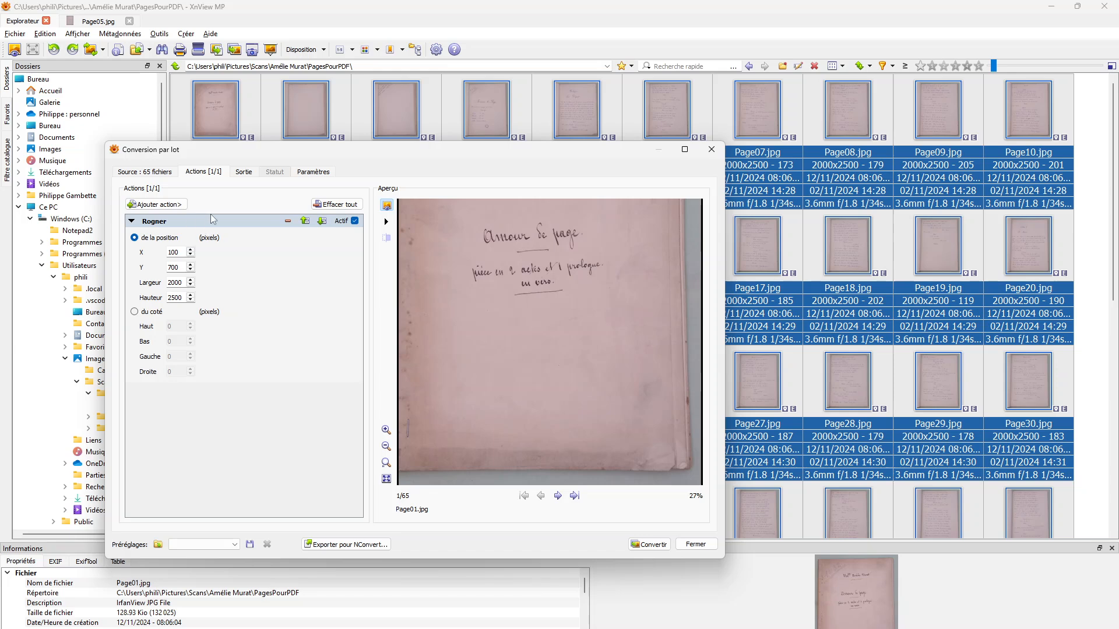
click(287, 221)
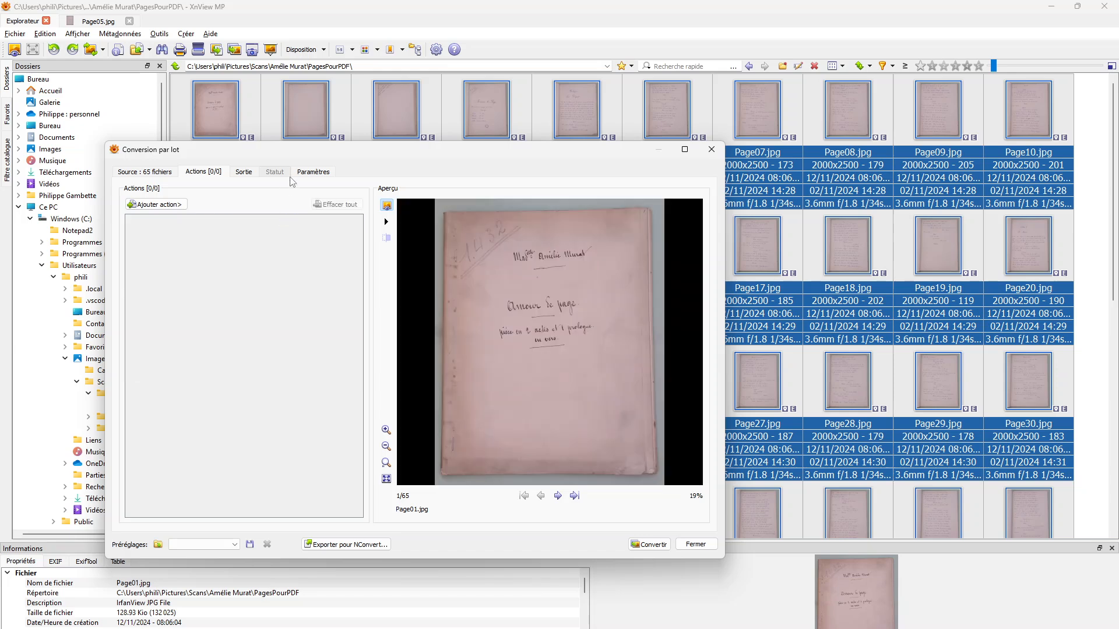
click(243, 175)
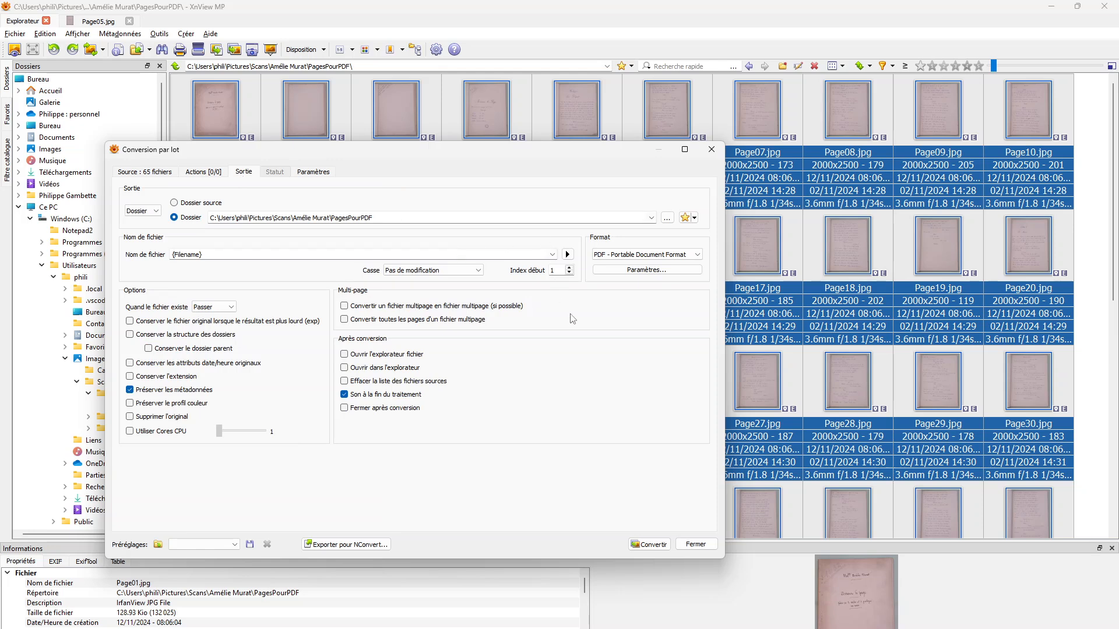
- Convert all selected pages to PDF, close the batch conversion and dismiss the Ghostscript notice
click(650, 544)
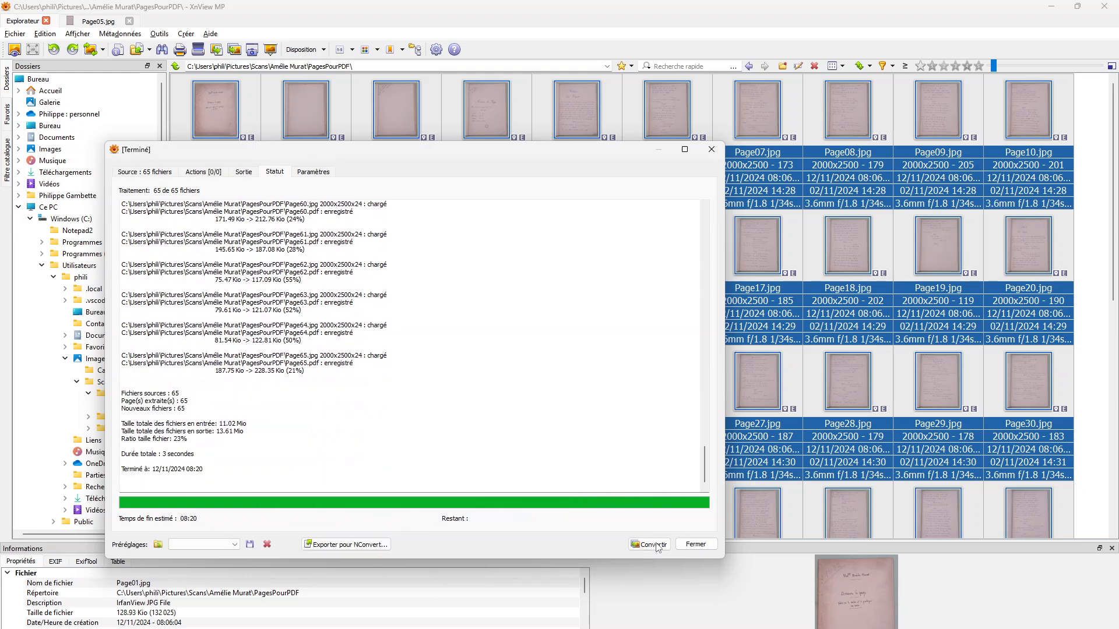
click(687, 545)
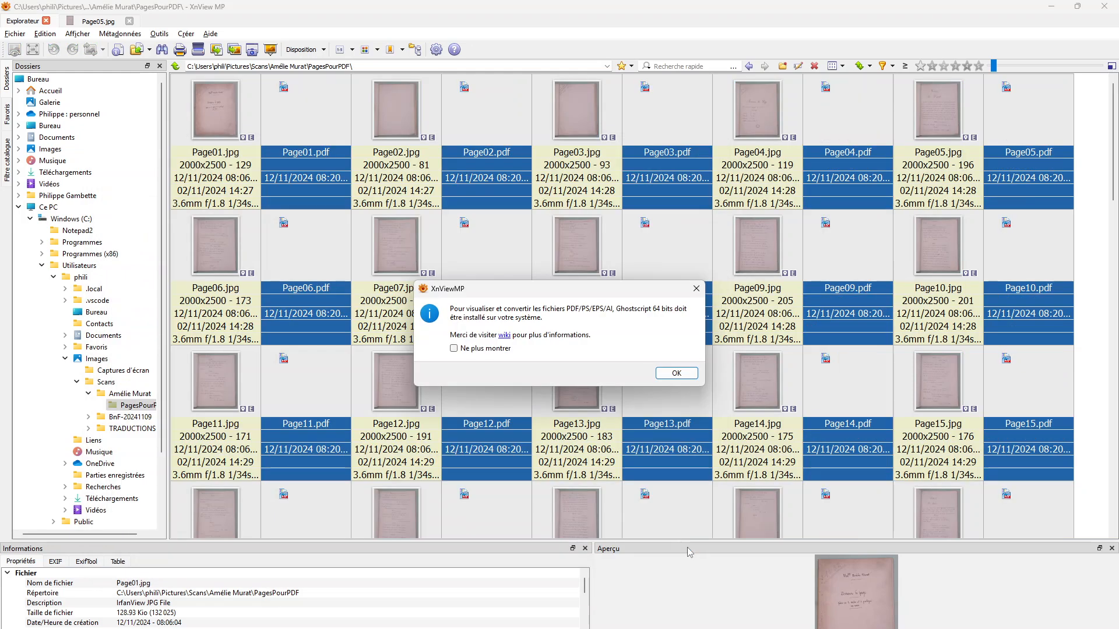
click(676, 373)
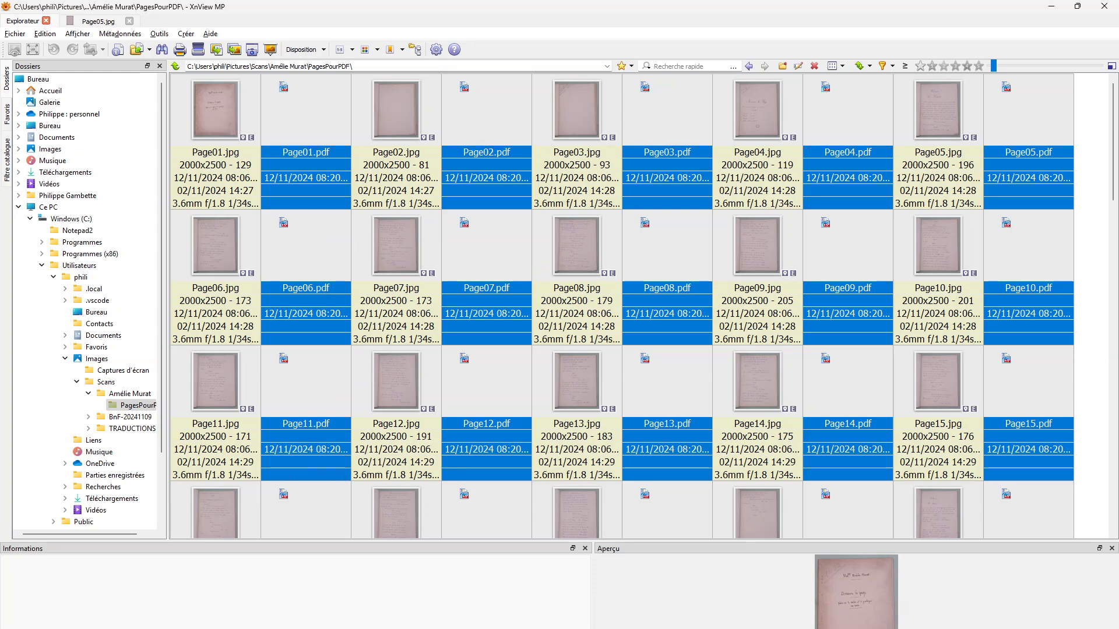
- Switch to Chrome, go to pdf24.org and open the Fusionner PDF tool from PDF24 Tools
key(super)
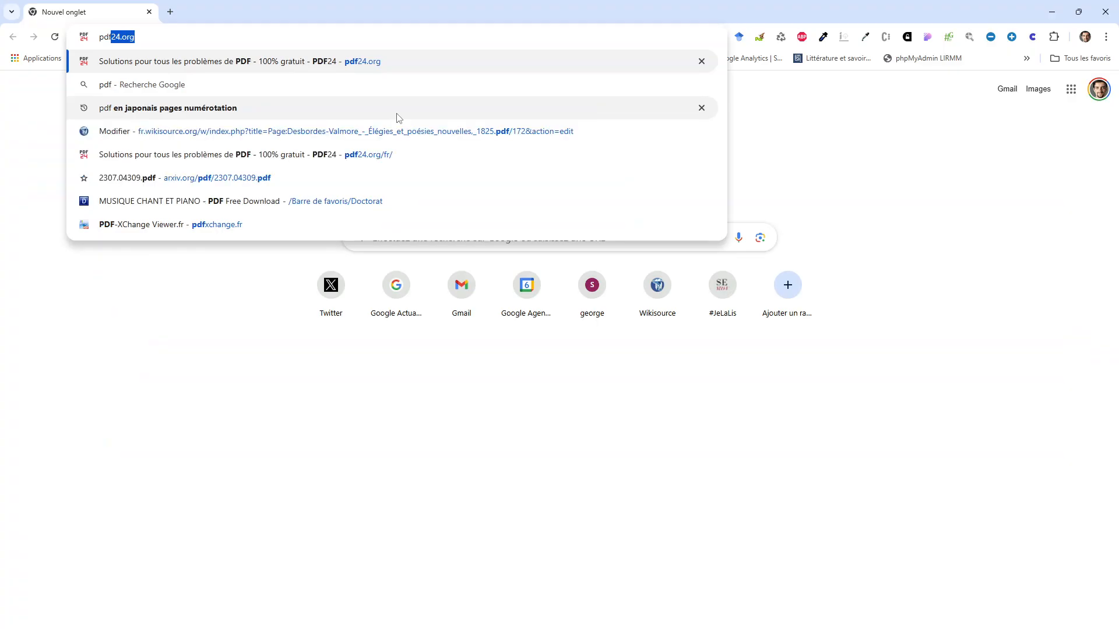
key(Return)
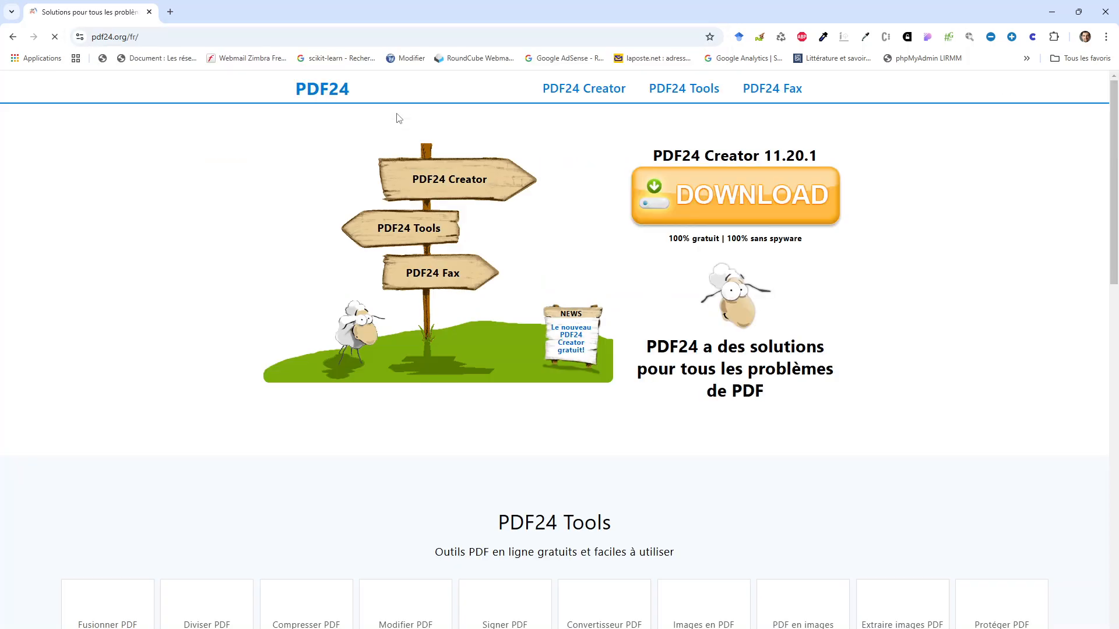
click(384, 239)
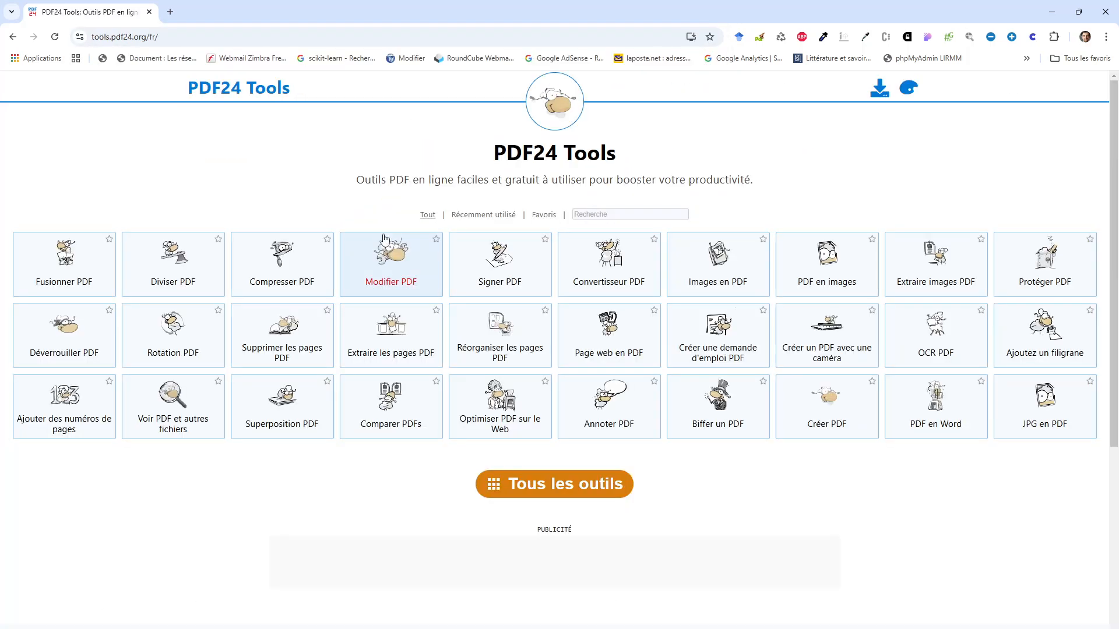
click(59, 271)
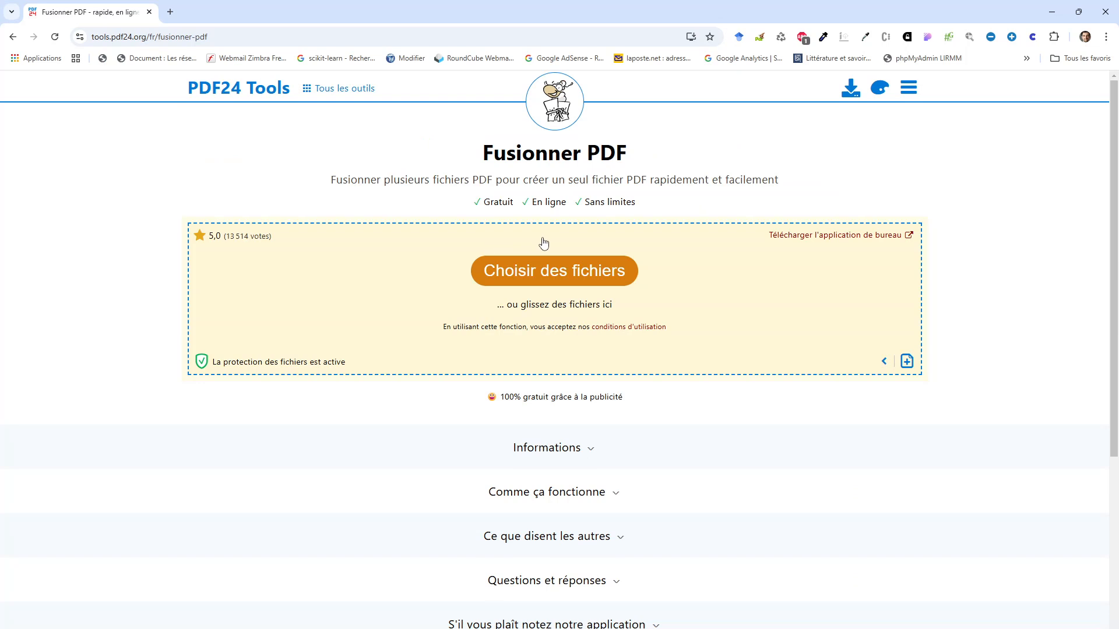
- Filter the PagesPourPDF folder with *.pdf and add Page01.pdf through Page65.pdf to the merge
click(553, 262)
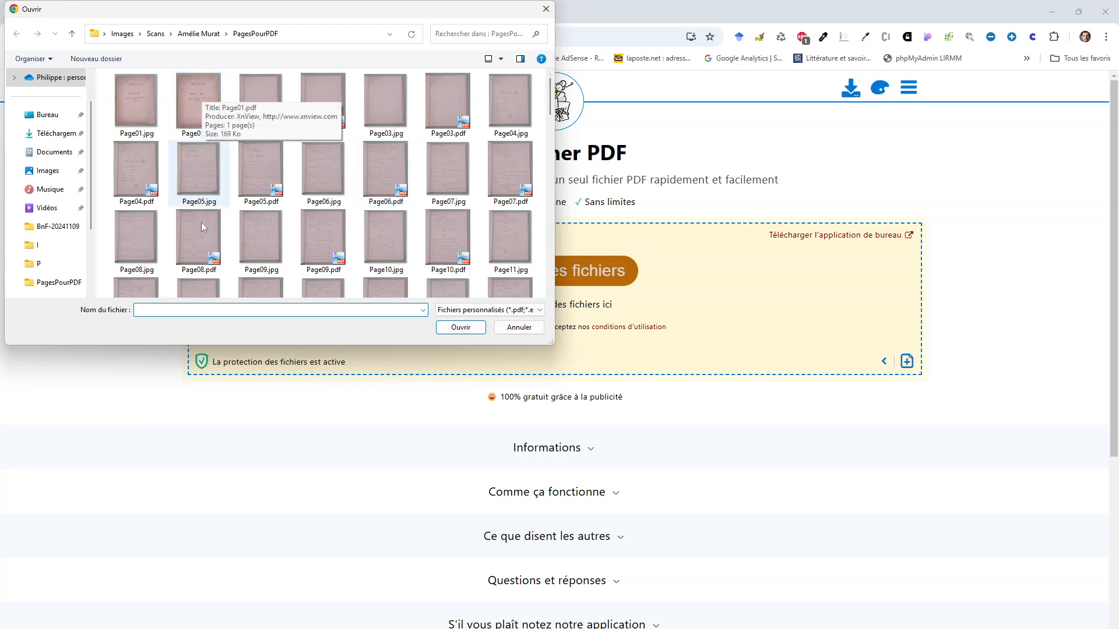
text(*.pdf)
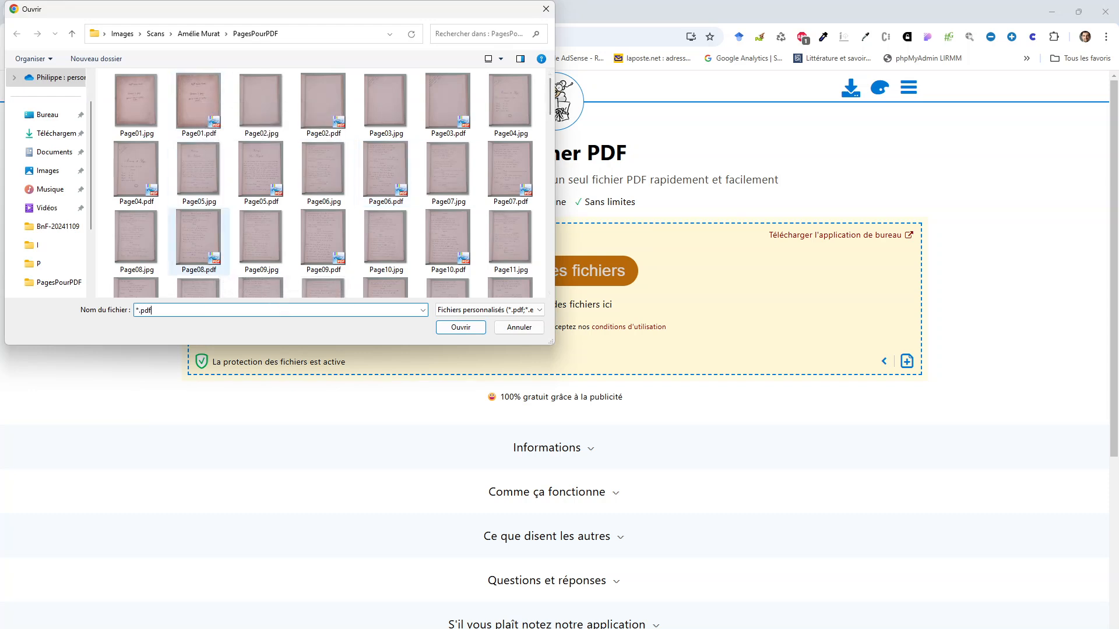
key(Return)
click(146, 109)
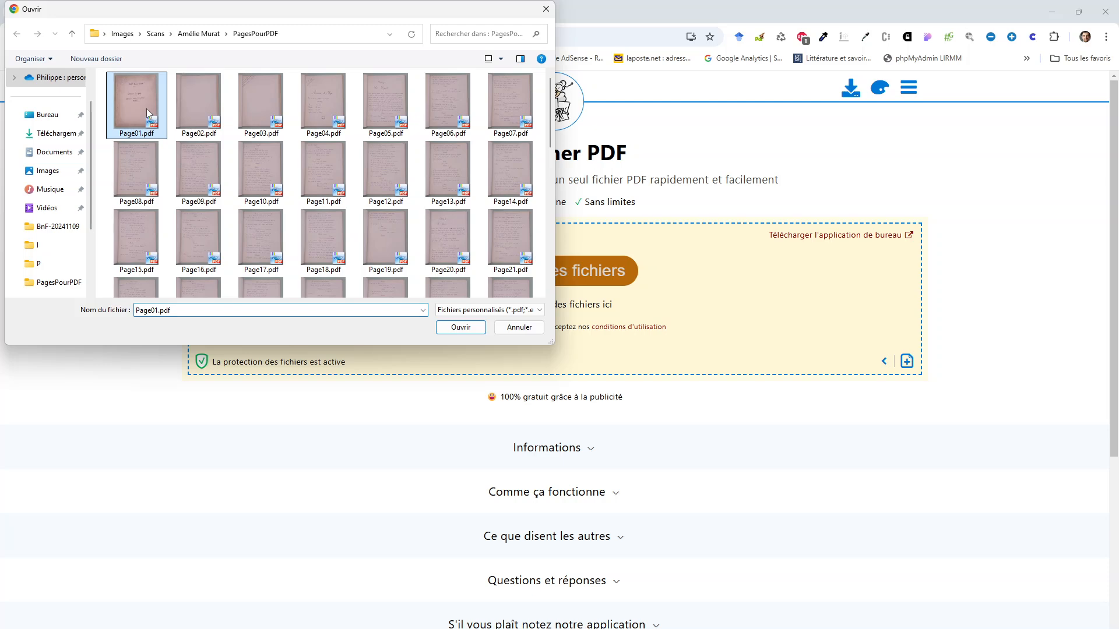
key(shift+Down)
key(shift+Down)
key(shift+Down)
key(shift+Down)
key(shift+Down)
key(shift+Down)
key(shift+Down)
key(shift+Down)
key(shift+Down)
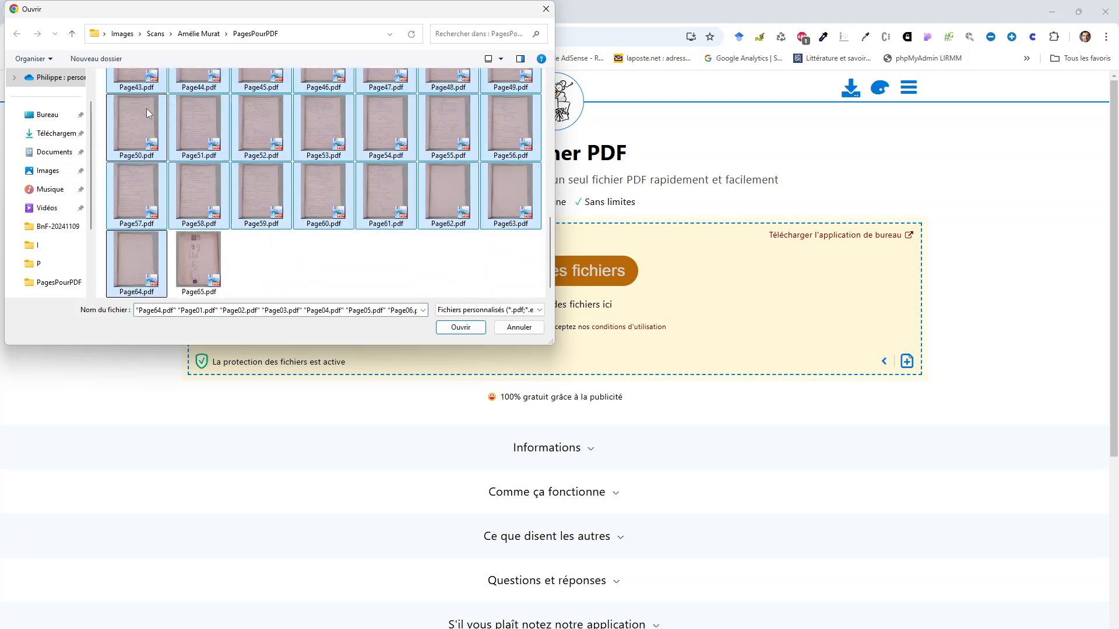
key(shift+Right)
click(459, 328)
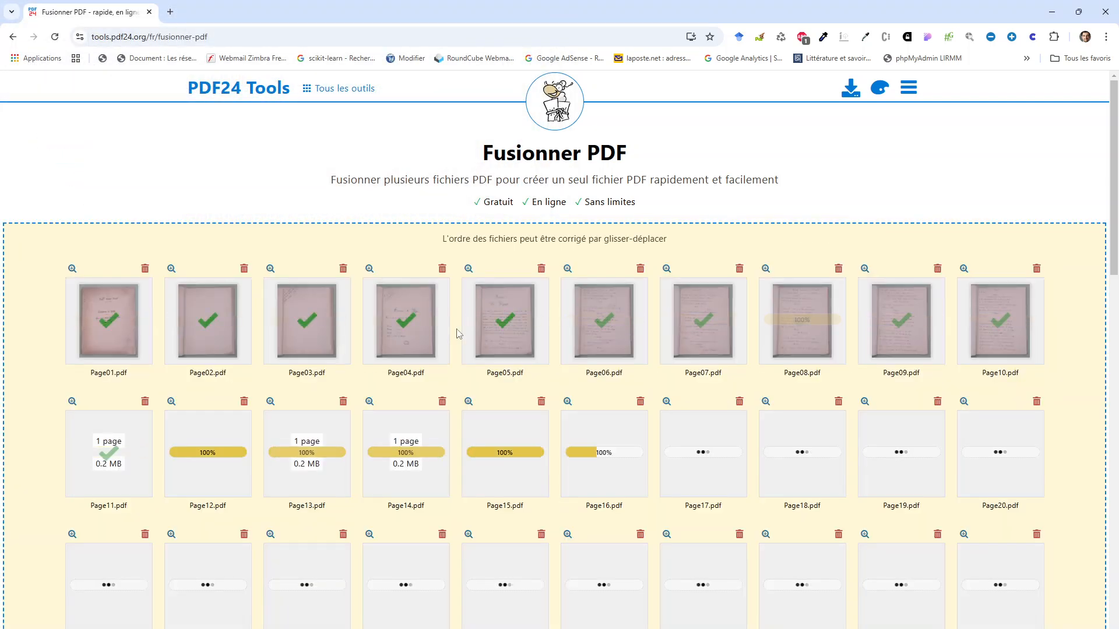
- Check the order of the loaded pages, merge them into a single PDF and download it
scroll(459, 333, down, 4)
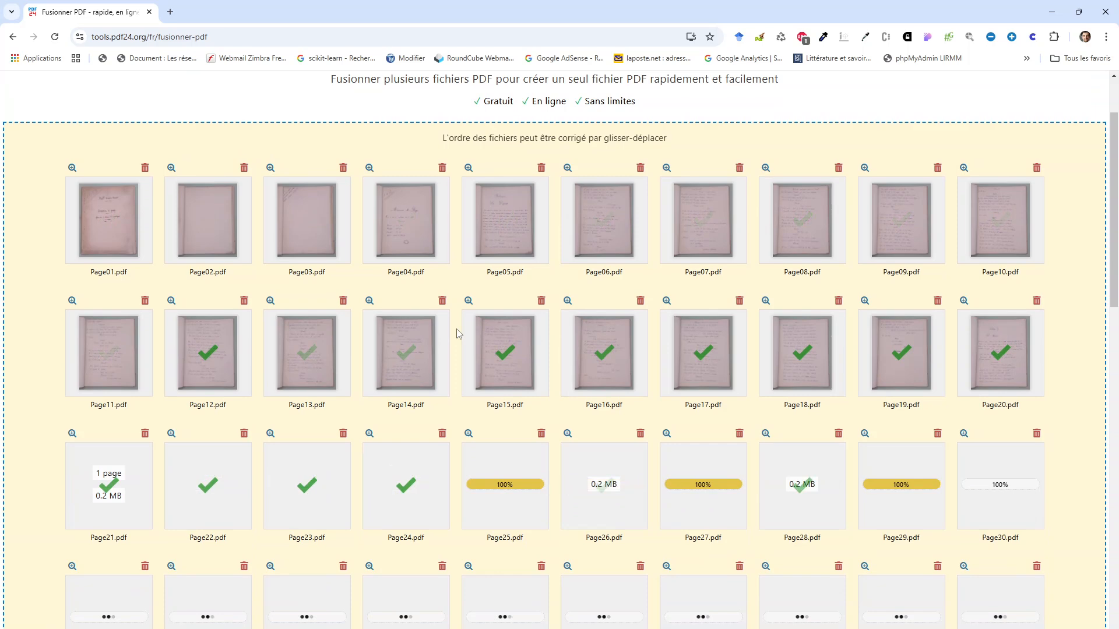
scroll(459, 333, down, 4)
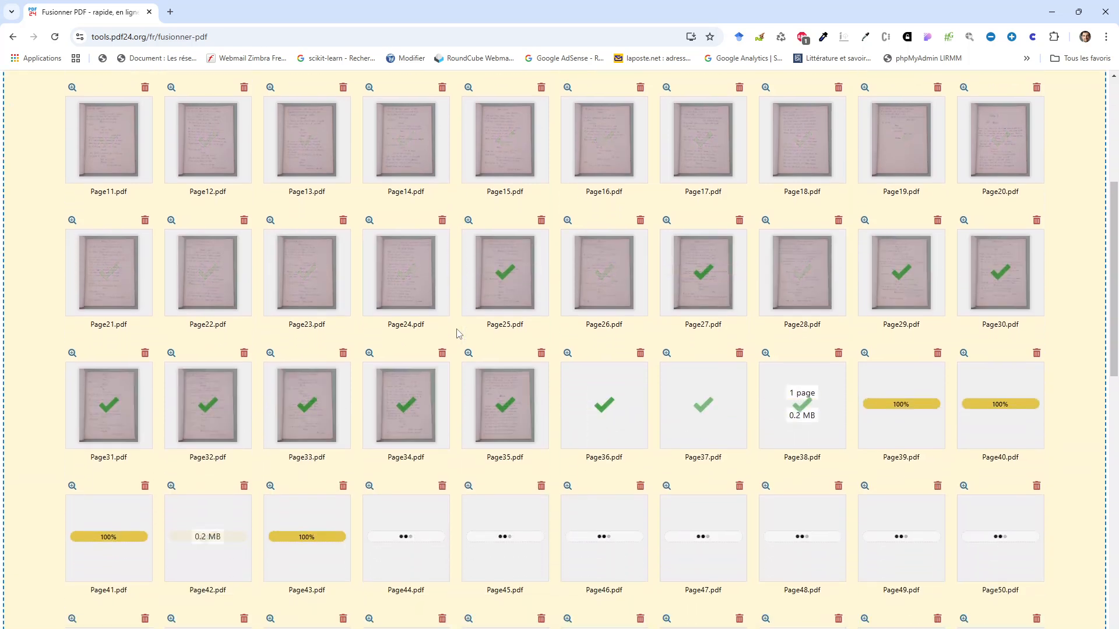
scroll(459, 333, down, 6)
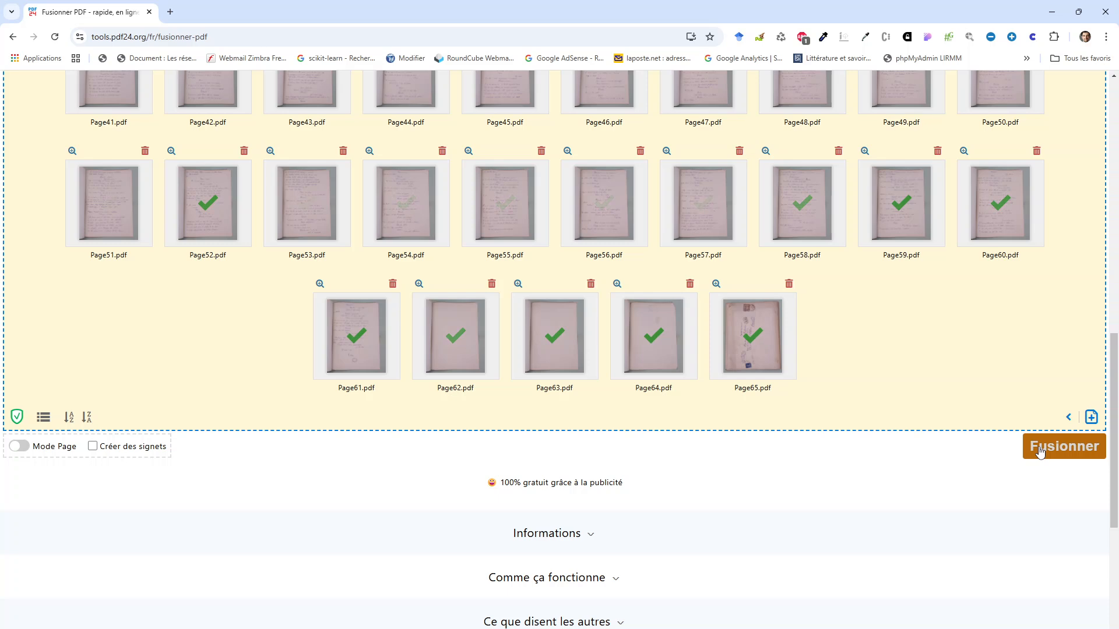
click(1041, 452)
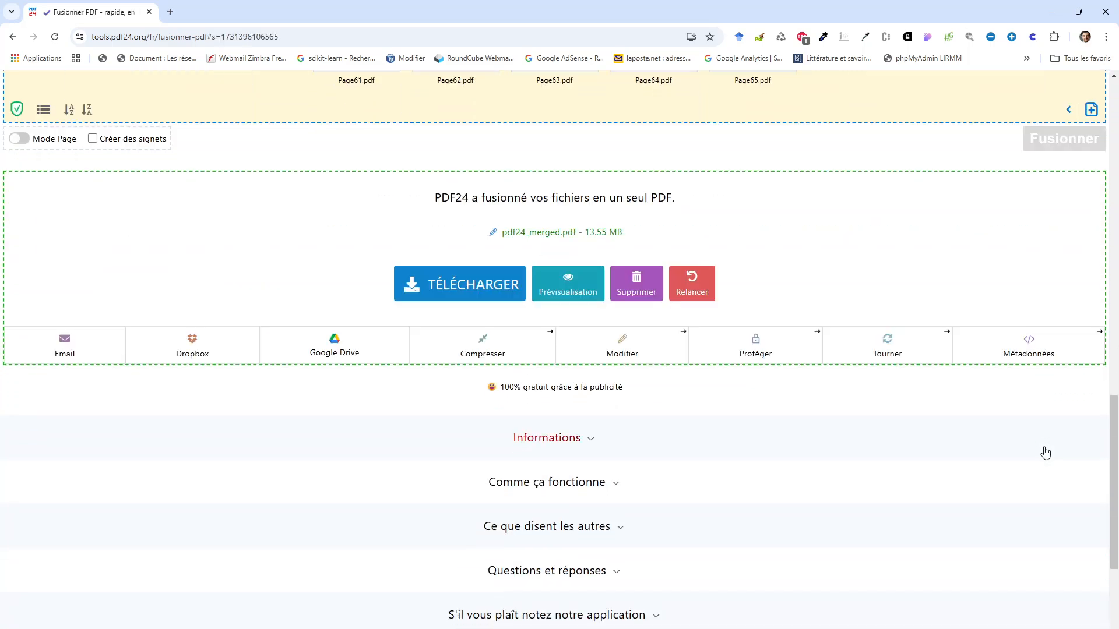
click(482, 294)
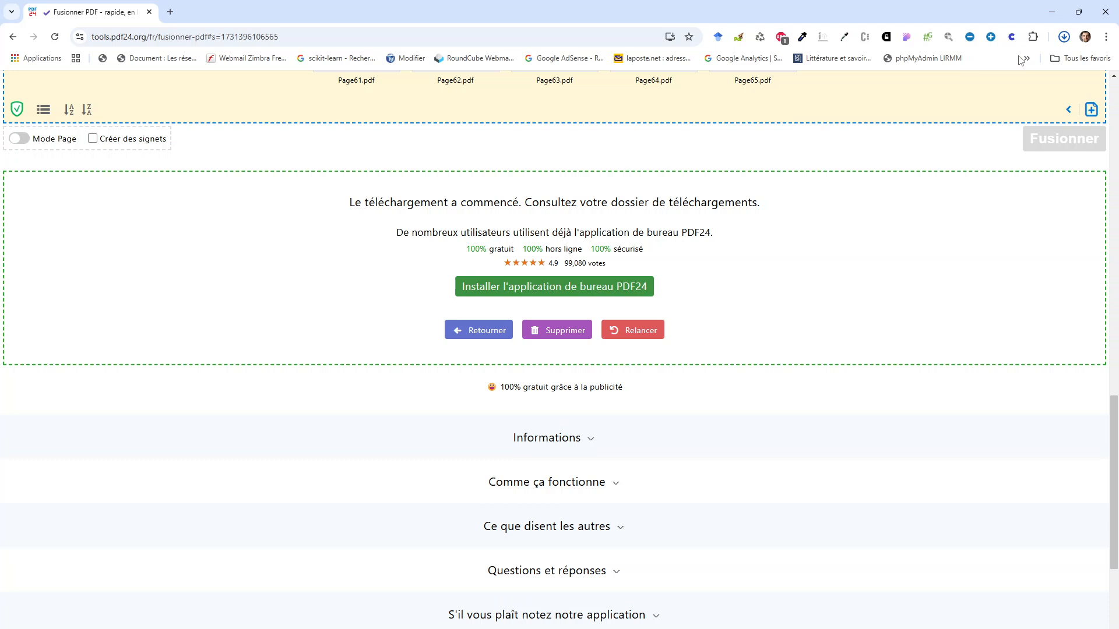
- Open the downloaded merged PDF, fit the page to the window and go through to page 5
click(990, 68)
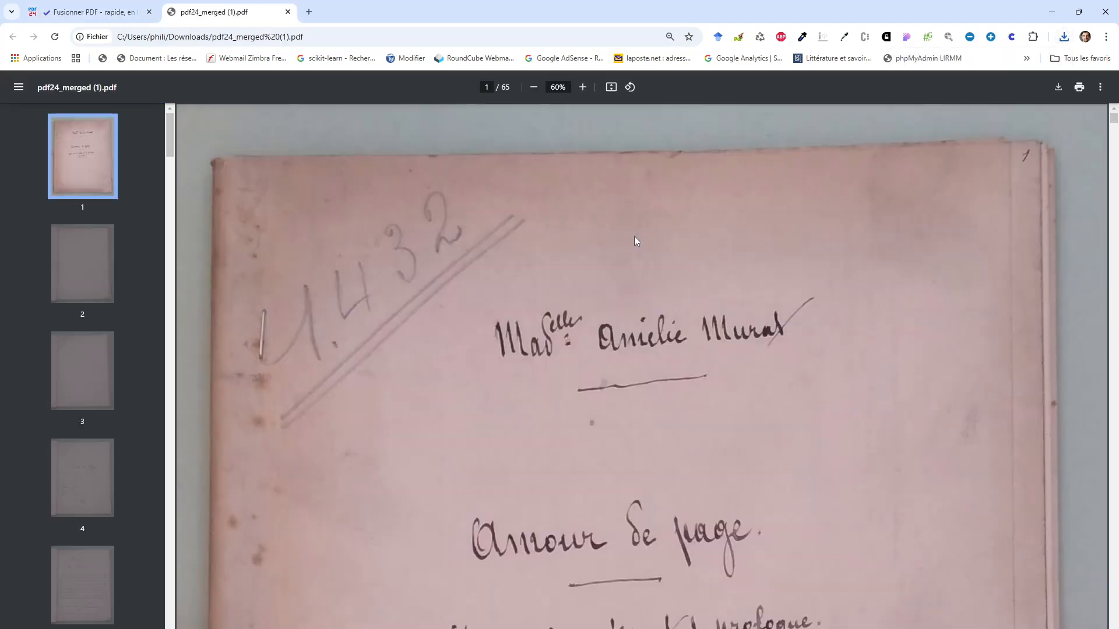
click(610, 87)
key(Right)
key(Right)
key(Right)
key(Right)
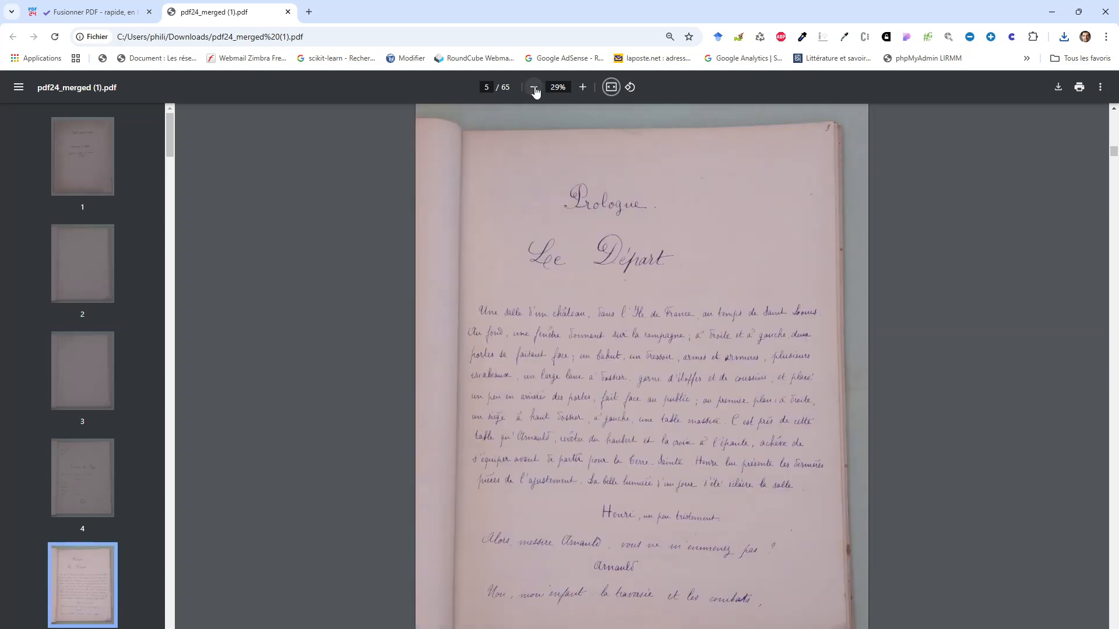
- Examine the legibility of the merged PDF's pages at a larger zoom and return to its first page
click(582, 88)
click(582, 87)
click(582, 88)
click(582, 87)
click(582, 88)
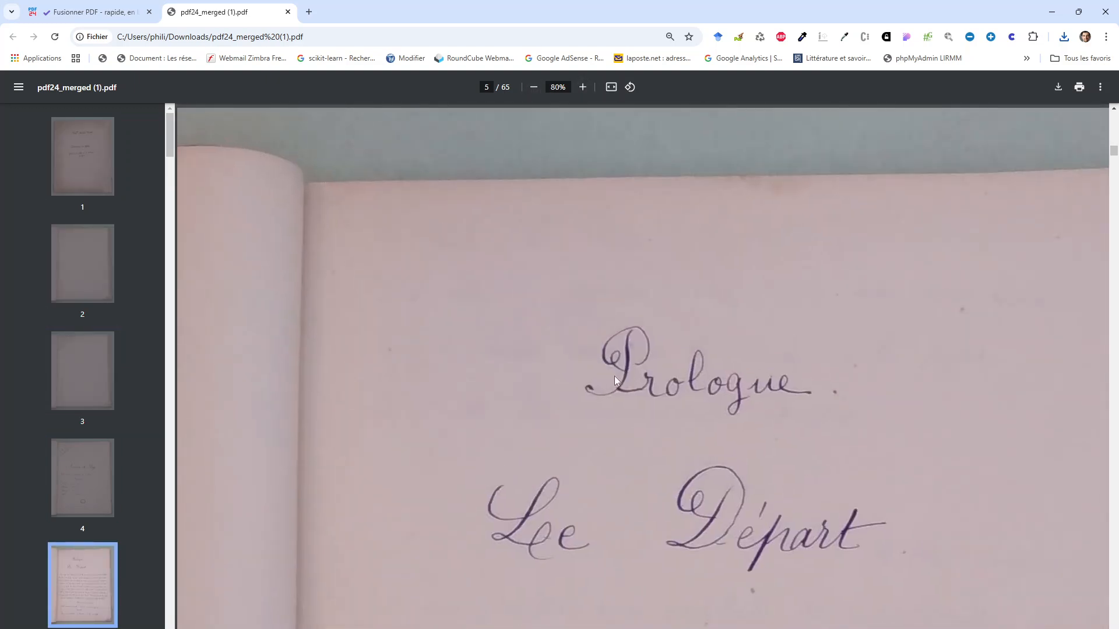
scroll(614, 376, down, 4)
scroll(615, 380, down, 3)
scroll(614, 376, down, 3)
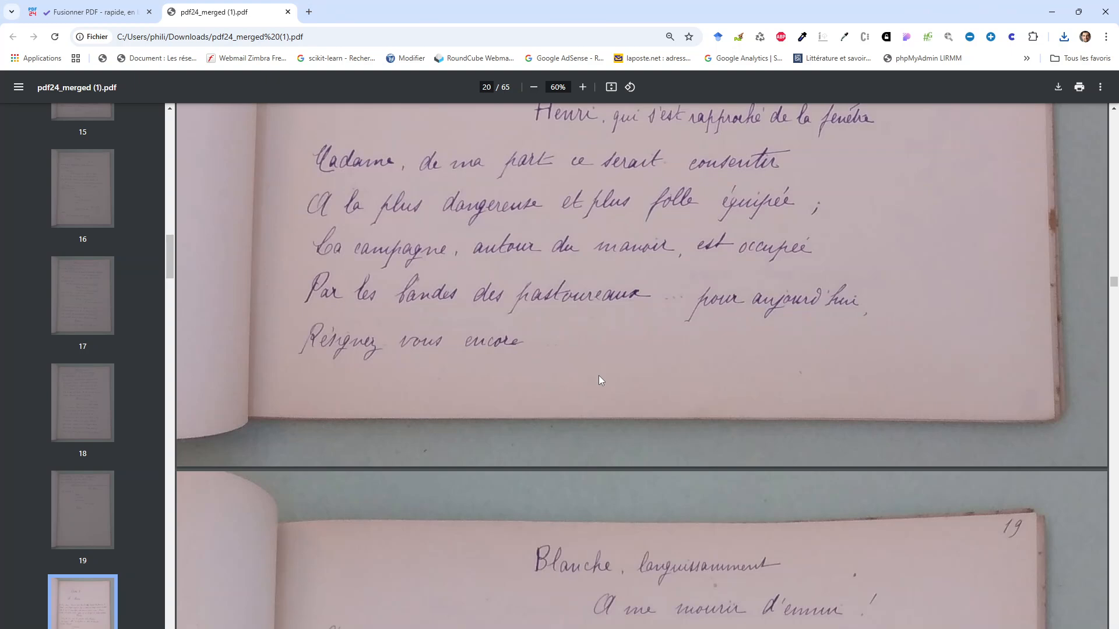
key(Home)
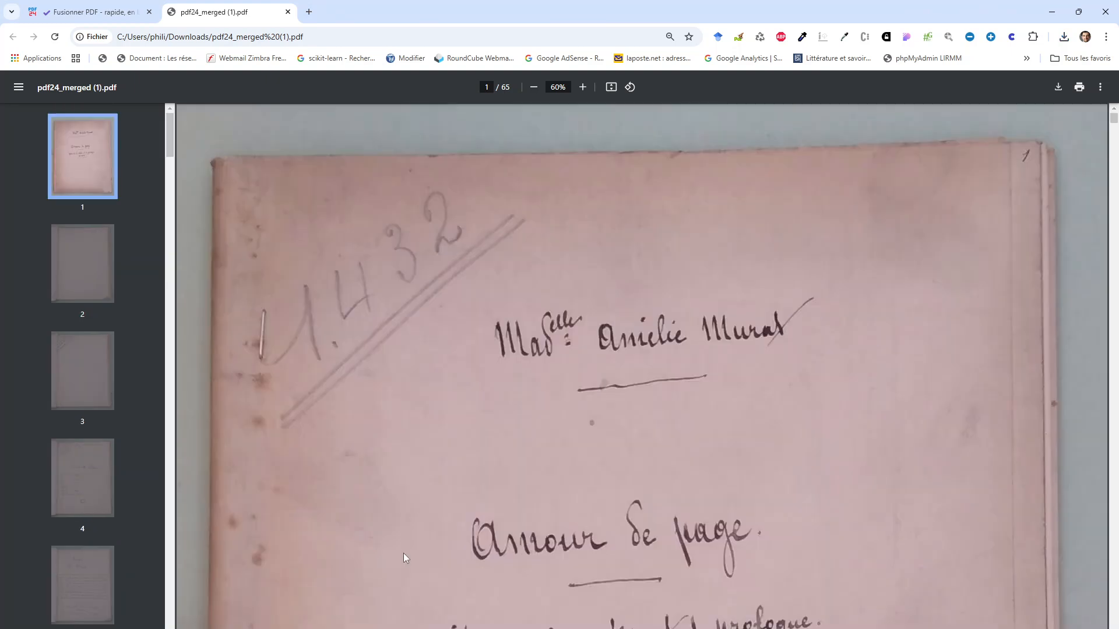